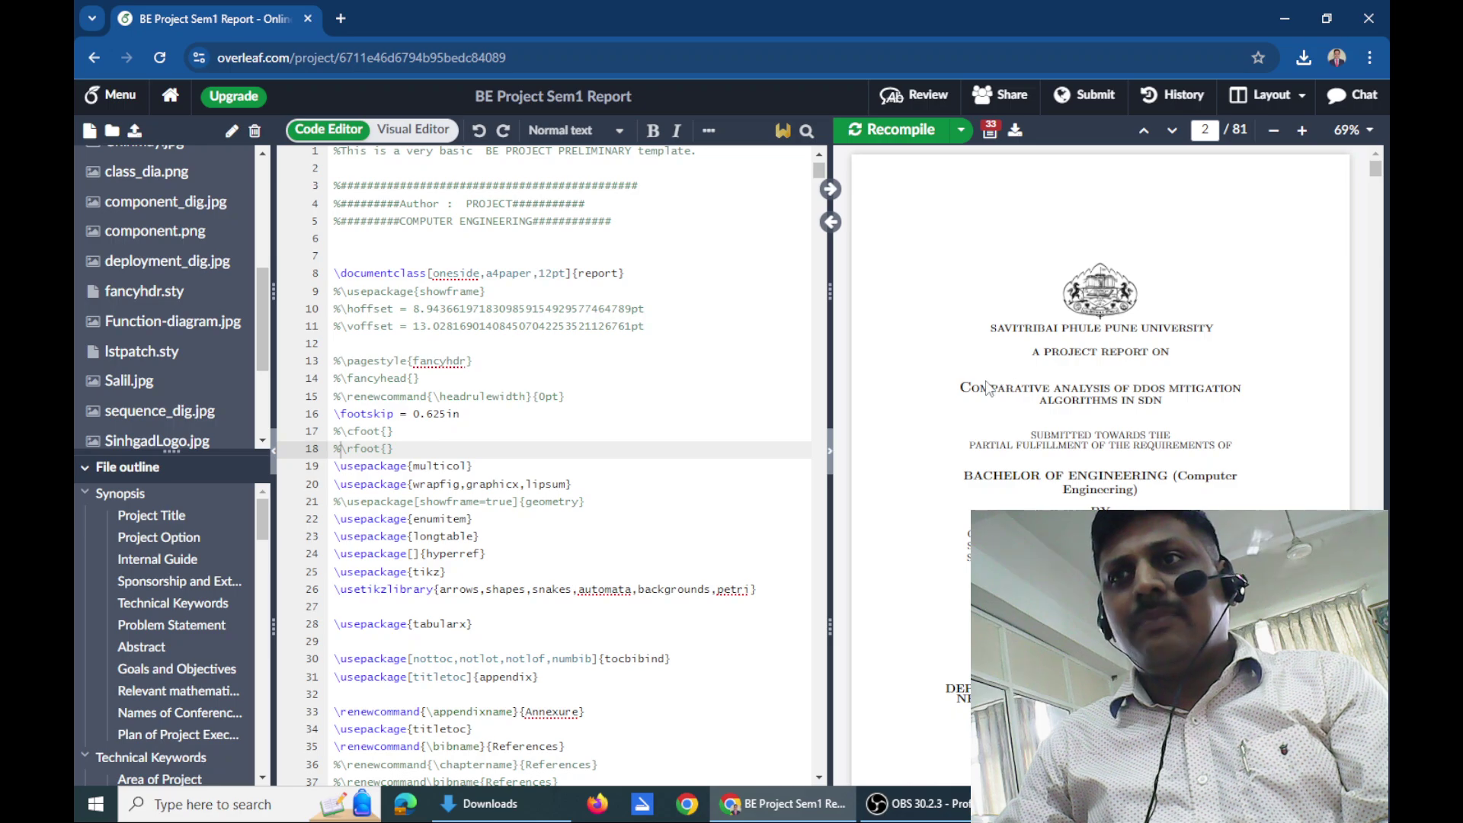
Locate the title page's source code from the compiled preview and select the project title in it
{"action": "left_click_drag", "start_coordinate": [966, 388], "coordinate": [1193, 416]}
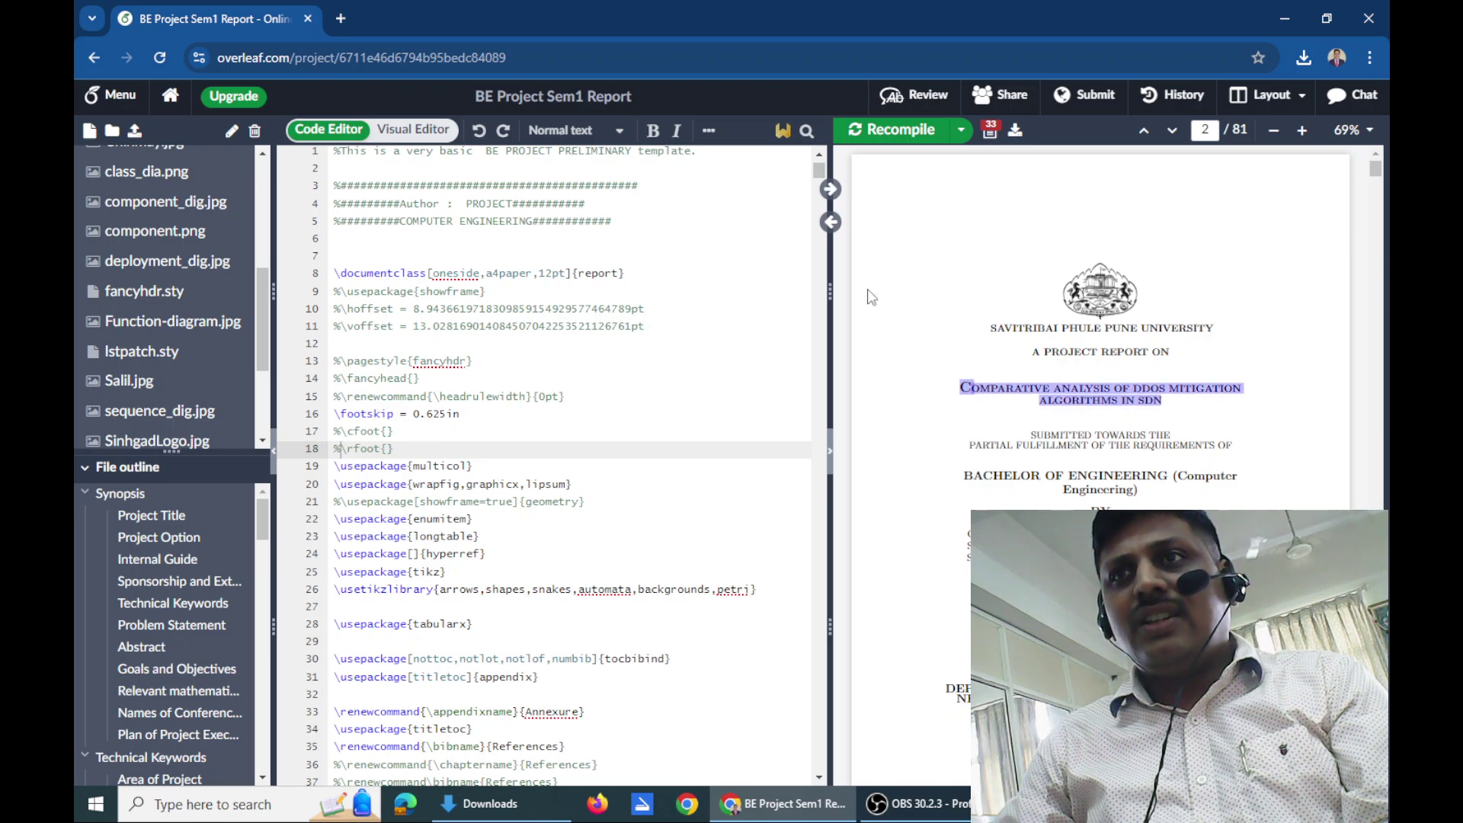
{"action": "left_click", "coordinate": [831, 222]}
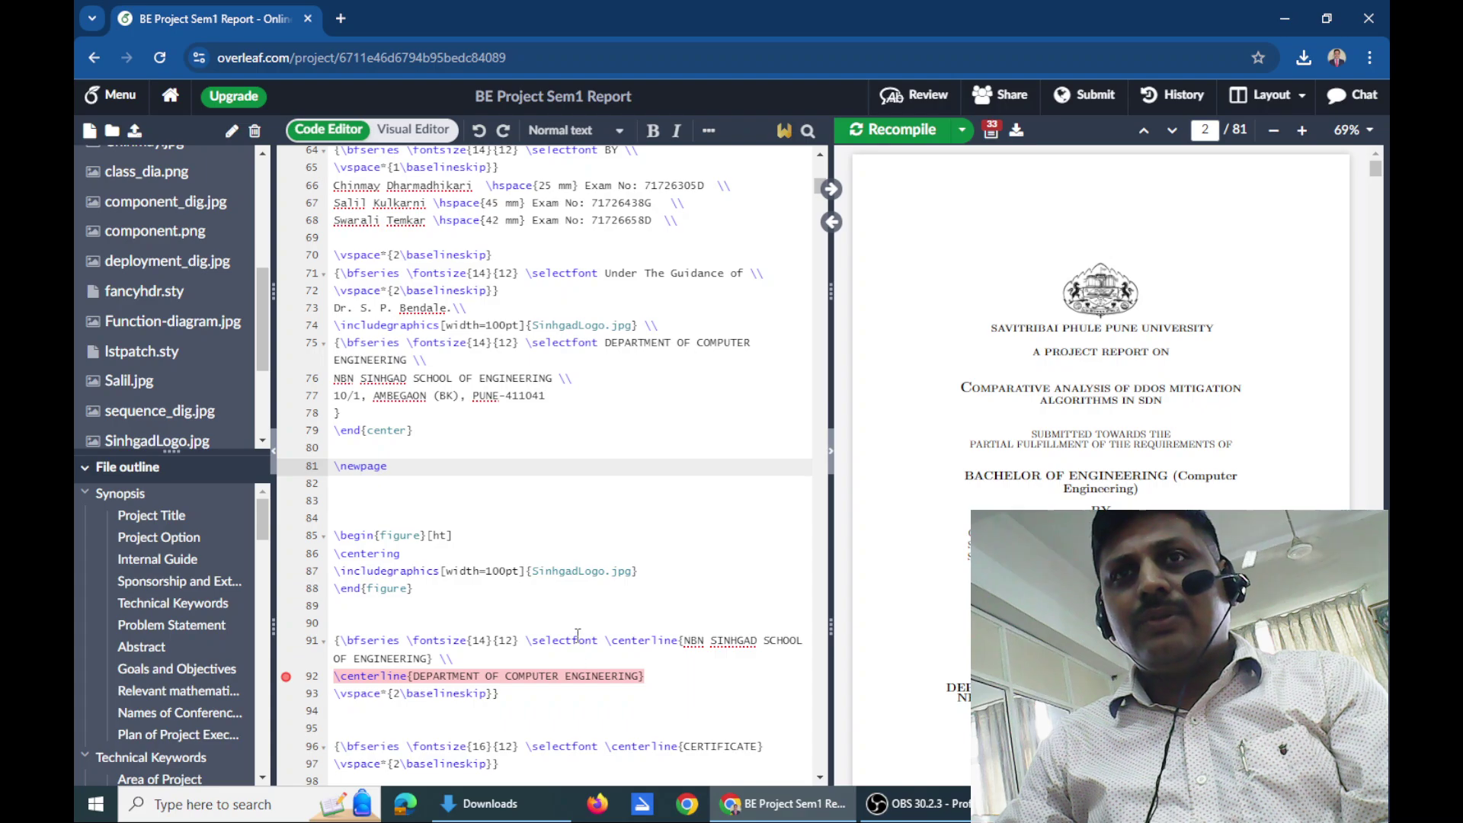
{"action": "scroll", "coordinate": [579, 628], "scroll_direction": "up", "scroll_amount": 4}
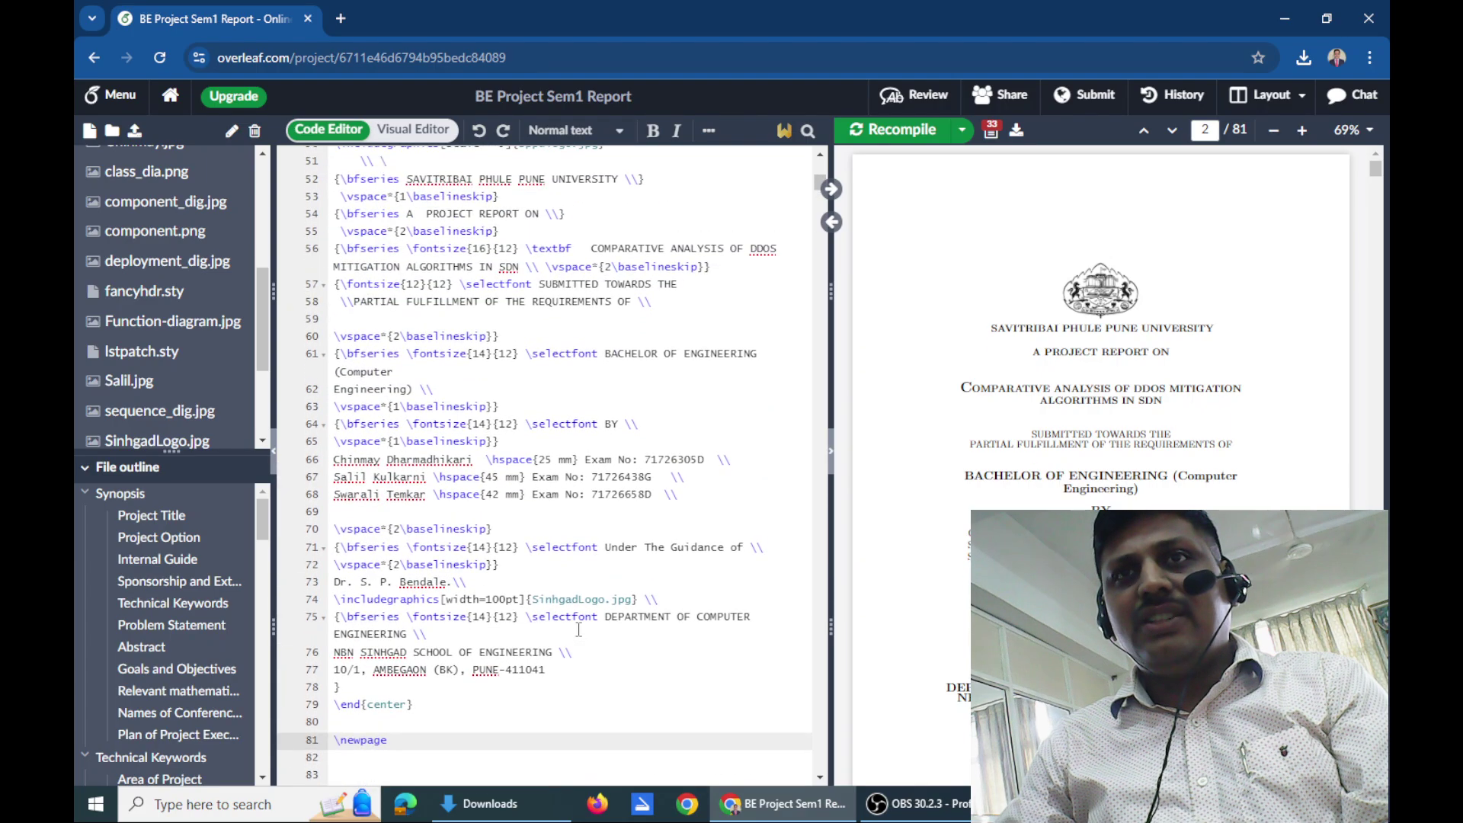
{"action": "scroll", "coordinate": [572, 623], "scroll_direction": "up", "scroll_amount": 2}
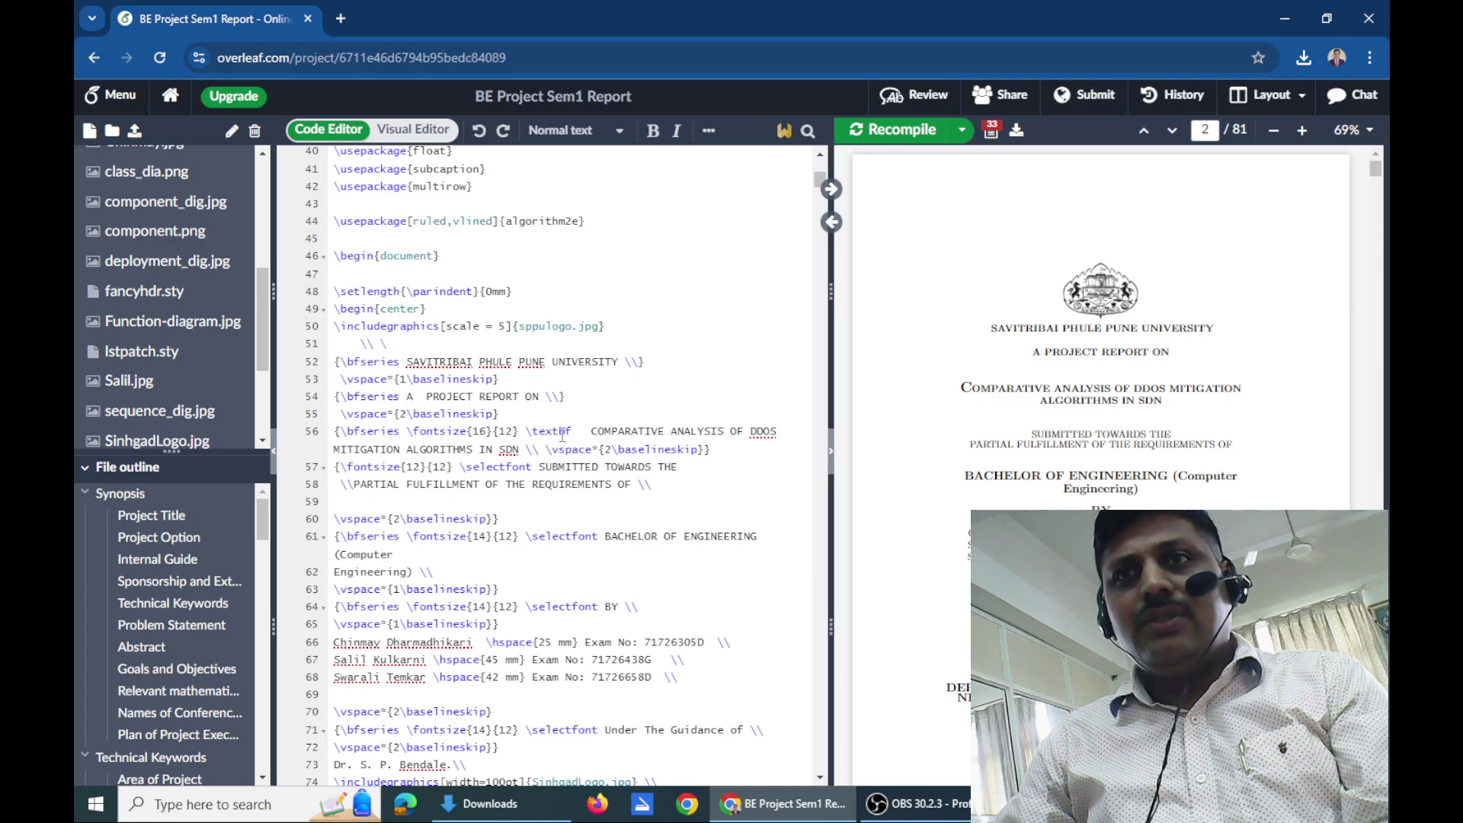
{"action": "left_click_drag", "start_coordinate": [587, 431], "coordinate": [524, 448]}
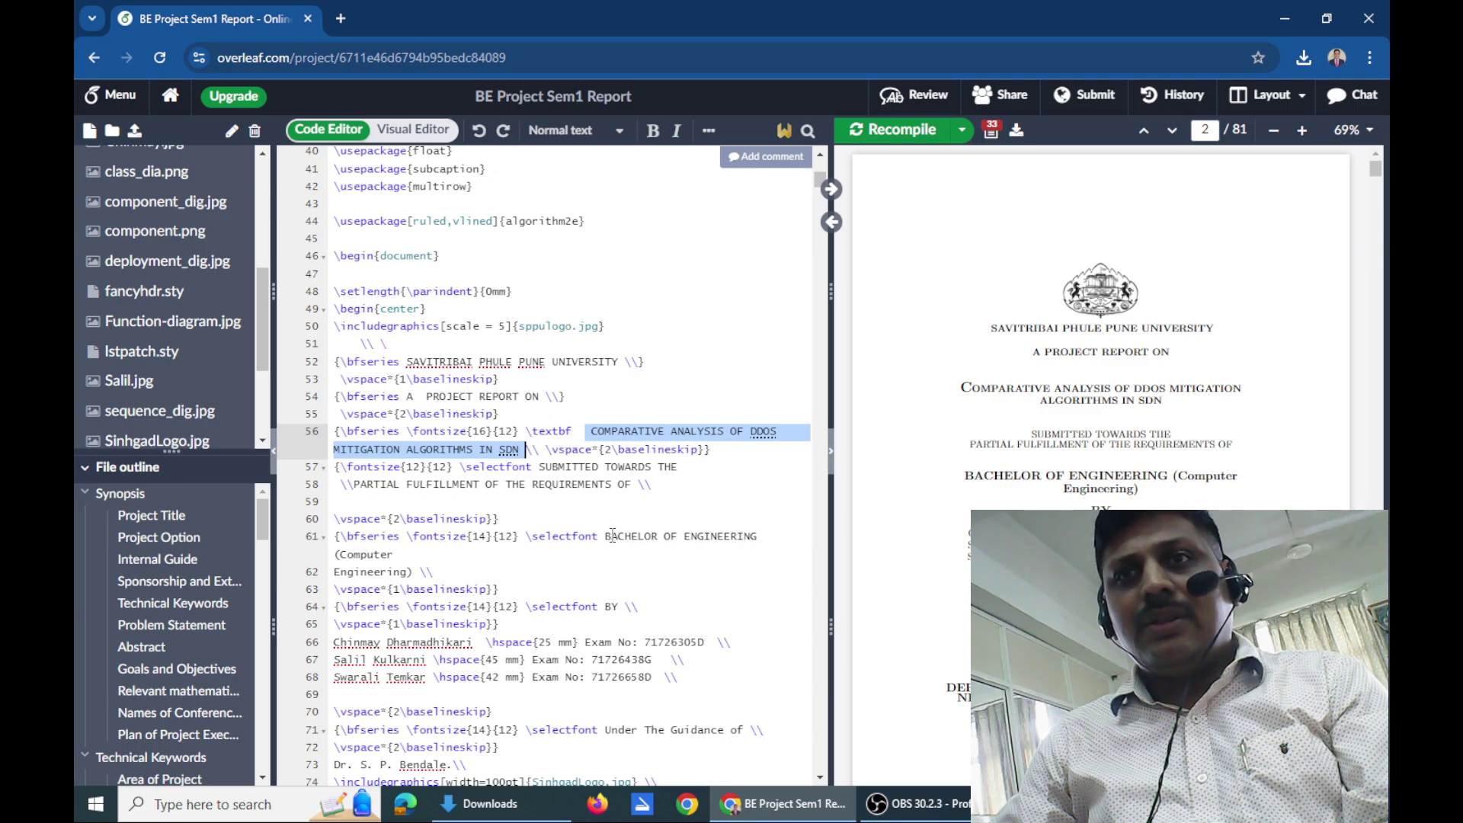
Review the student name, exam number, guide and department lines in the title page source
{"action": "scroll", "coordinate": [613, 535], "scroll_direction": "down", "scroll_amount": 1}
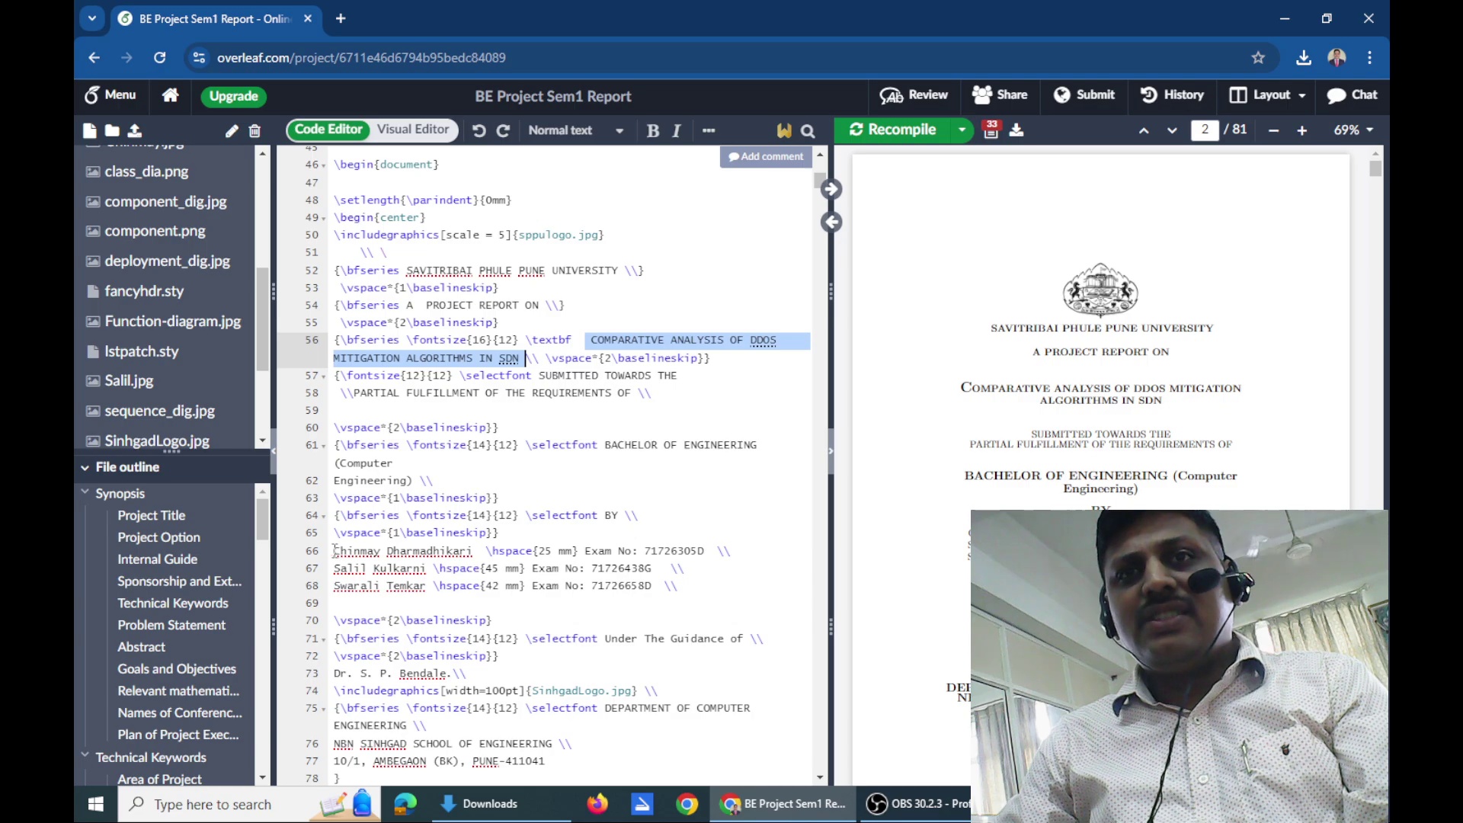
{"action": "left_click_drag", "start_coordinate": [336, 550], "coordinate": [474, 550]}
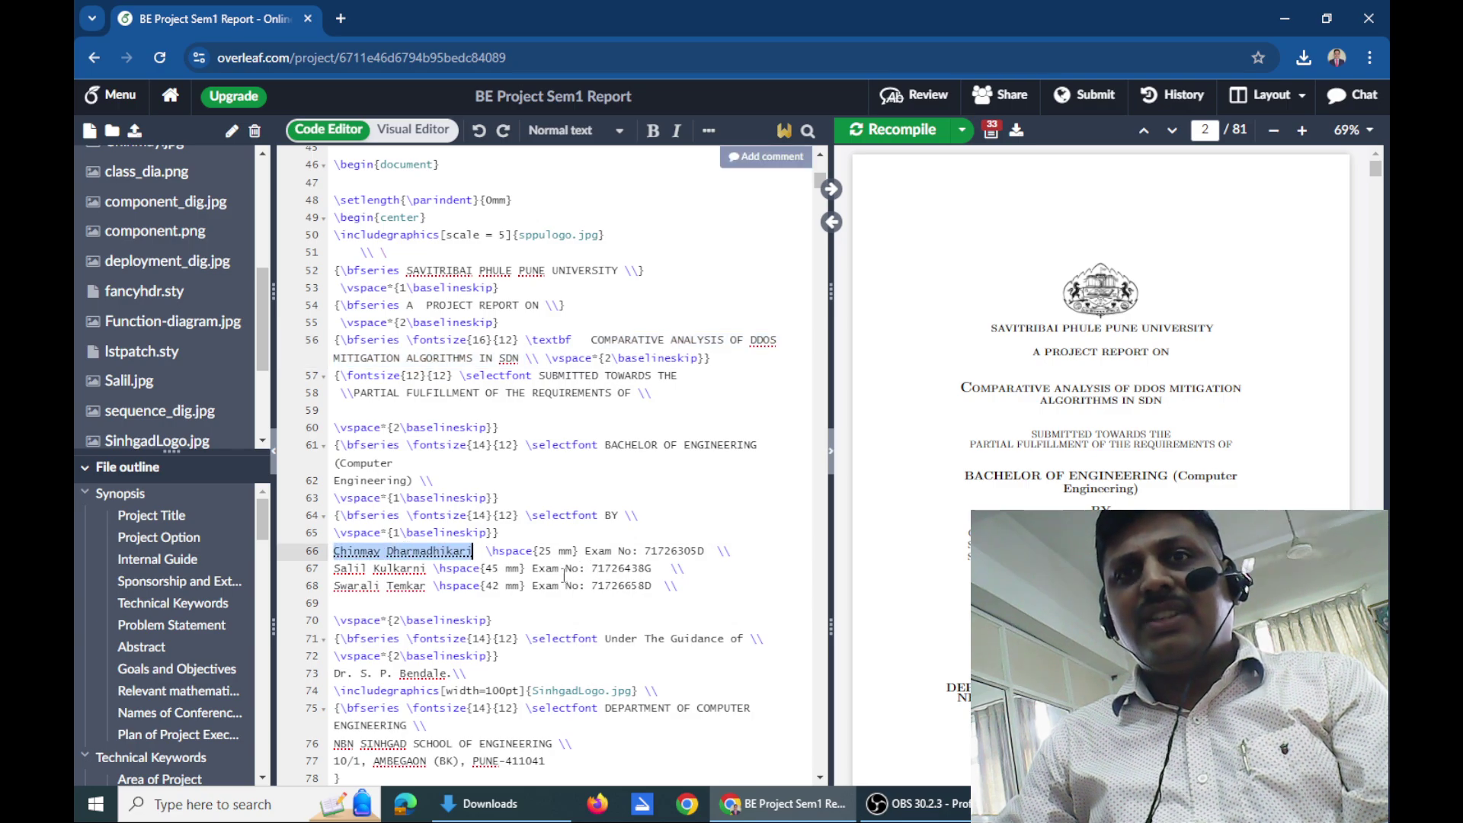
{"action": "scroll", "coordinate": [564, 575], "scroll_direction": "down", "scroll_amount": 1}
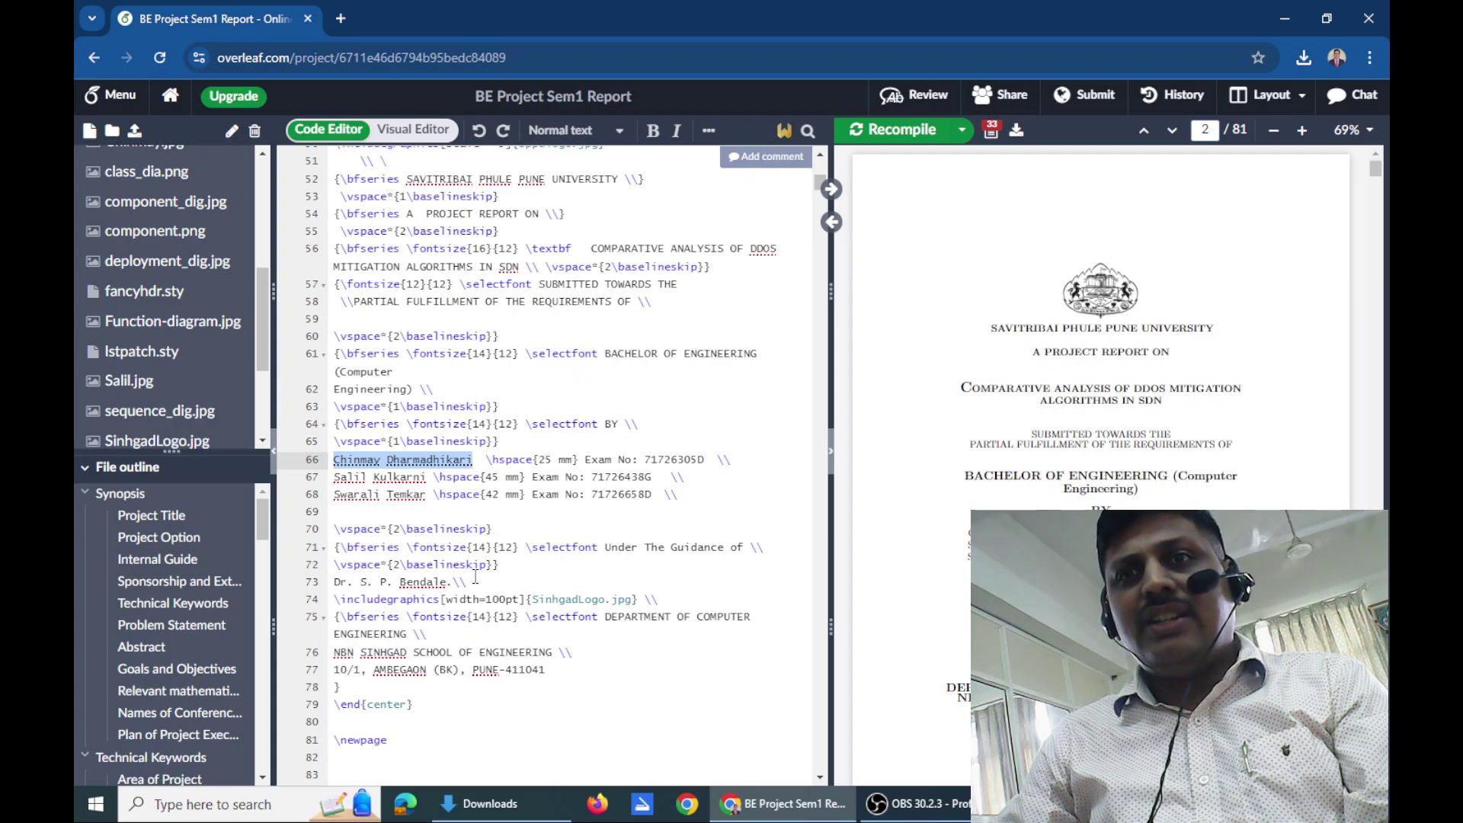
{"action": "scroll", "coordinate": [476, 577], "scroll_direction": "down", "scroll_amount": 2}
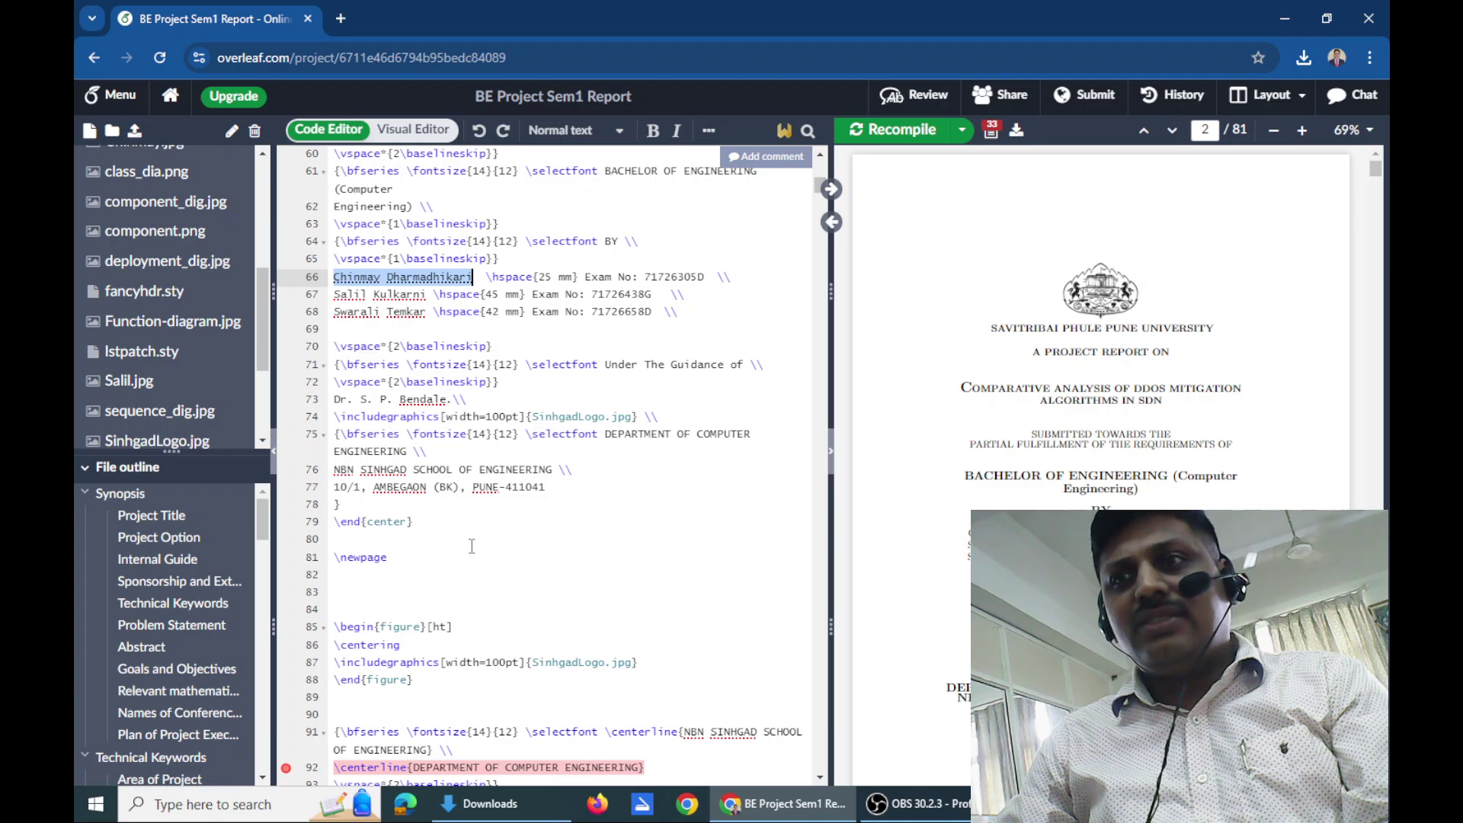
{"action": "scroll", "coordinate": [923, 526], "scroll_direction": "down", "scroll_amount": 2}
Find the certificate page's source code from the compiled preview and select the project title in it
{"action": "scroll", "coordinate": [923, 526], "scroll_direction": "down", "scroll_amount": 5}
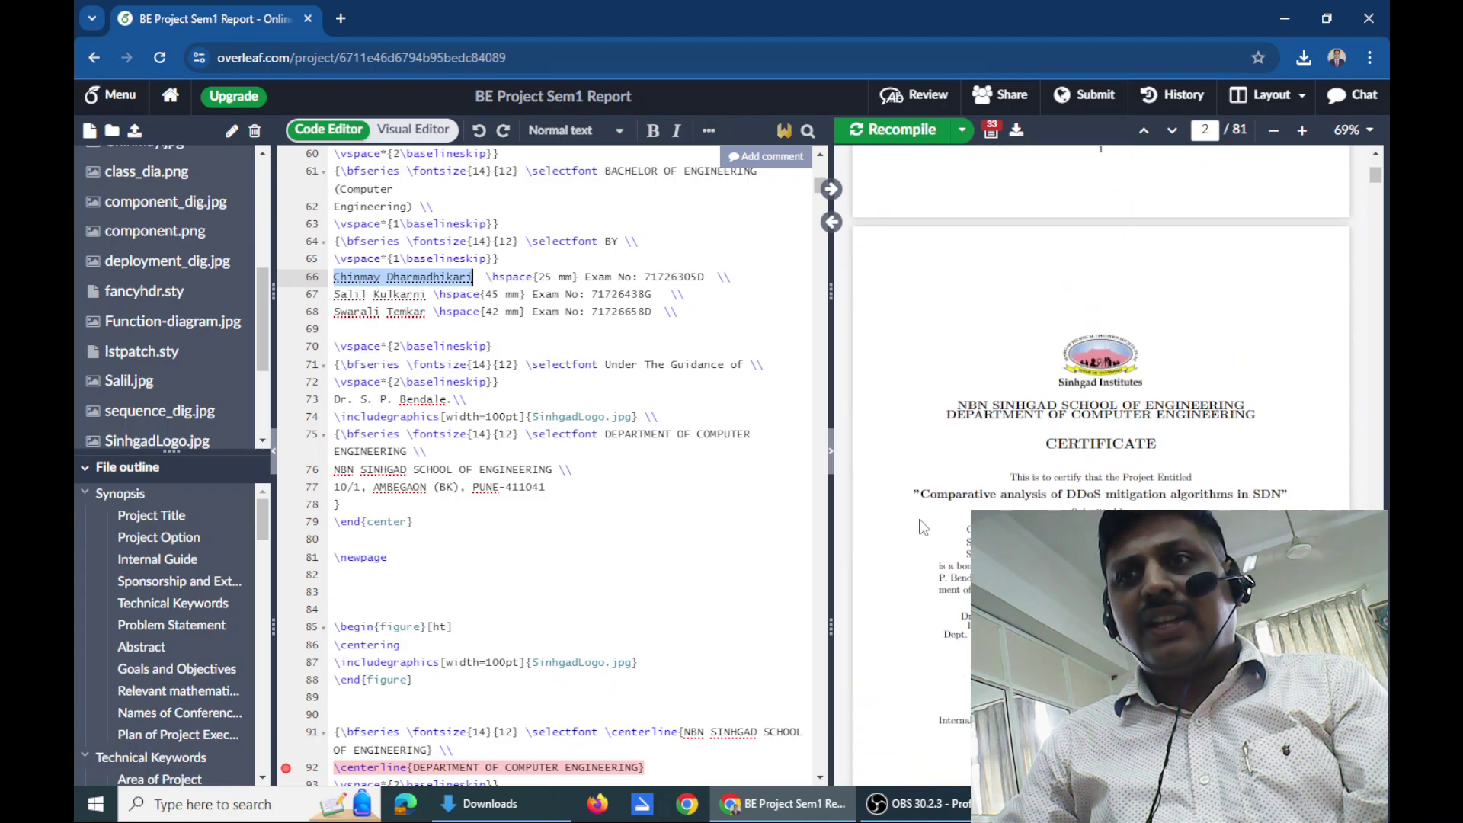
{"action": "scroll", "coordinate": [923, 526], "scroll_direction": "down", "scroll_amount": 1}
{"action": "double_click", "coordinate": [914, 537]}
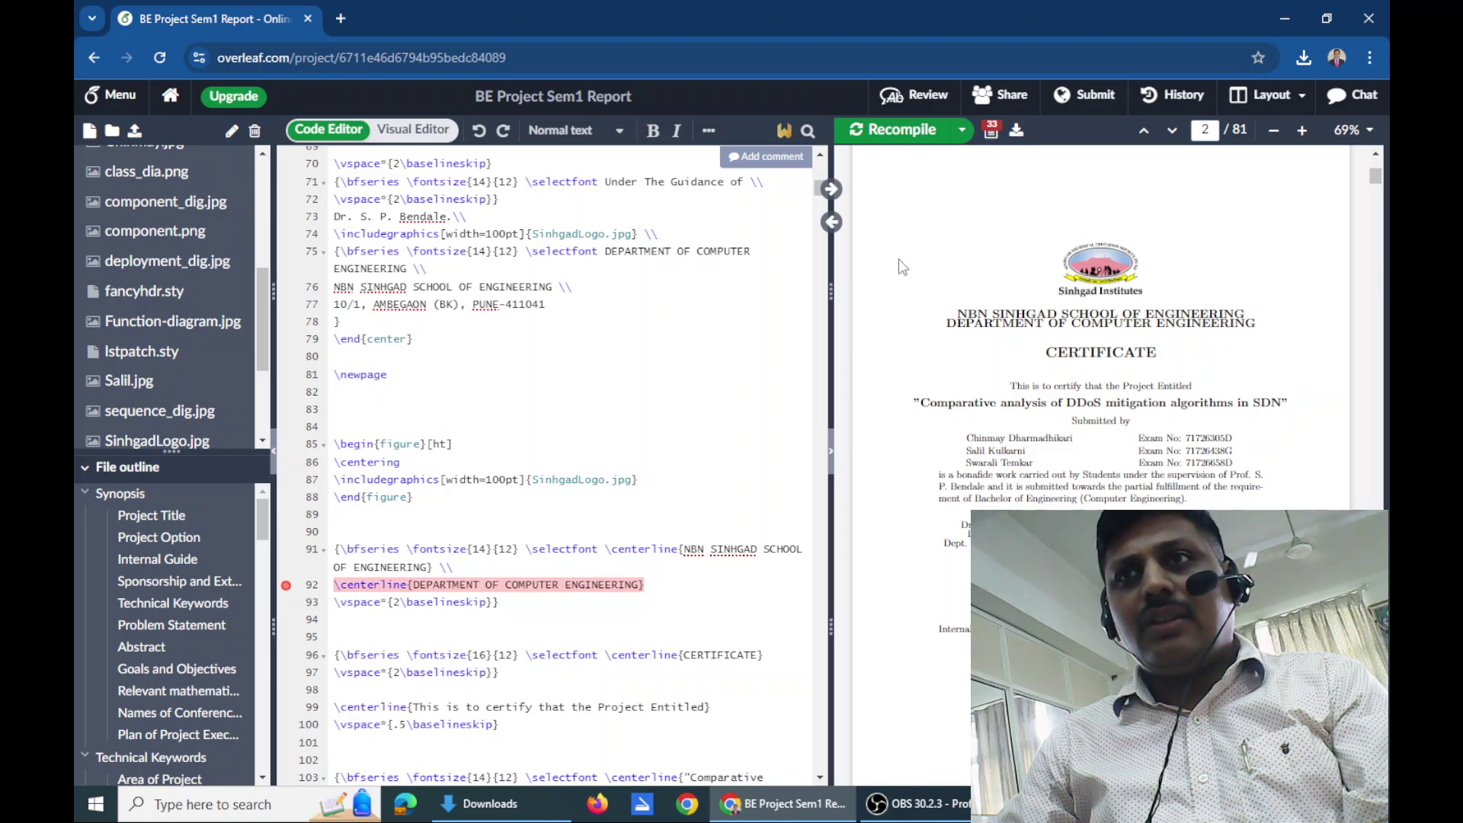
{"action": "left_click", "coordinate": [831, 222]}
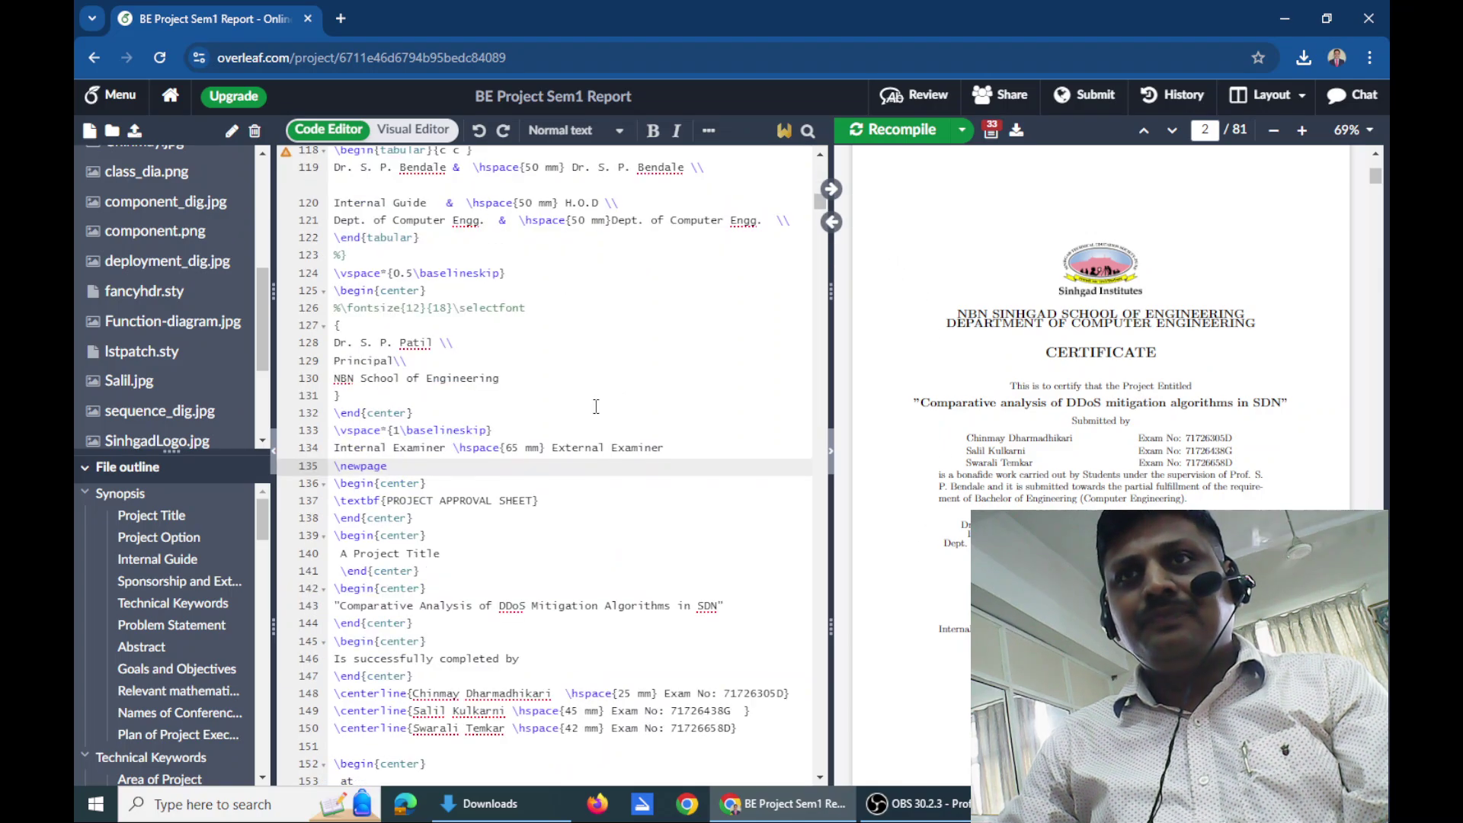
{"action": "scroll", "coordinate": [596, 406], "scroll_direction": "up", "scroll_amount": 5}
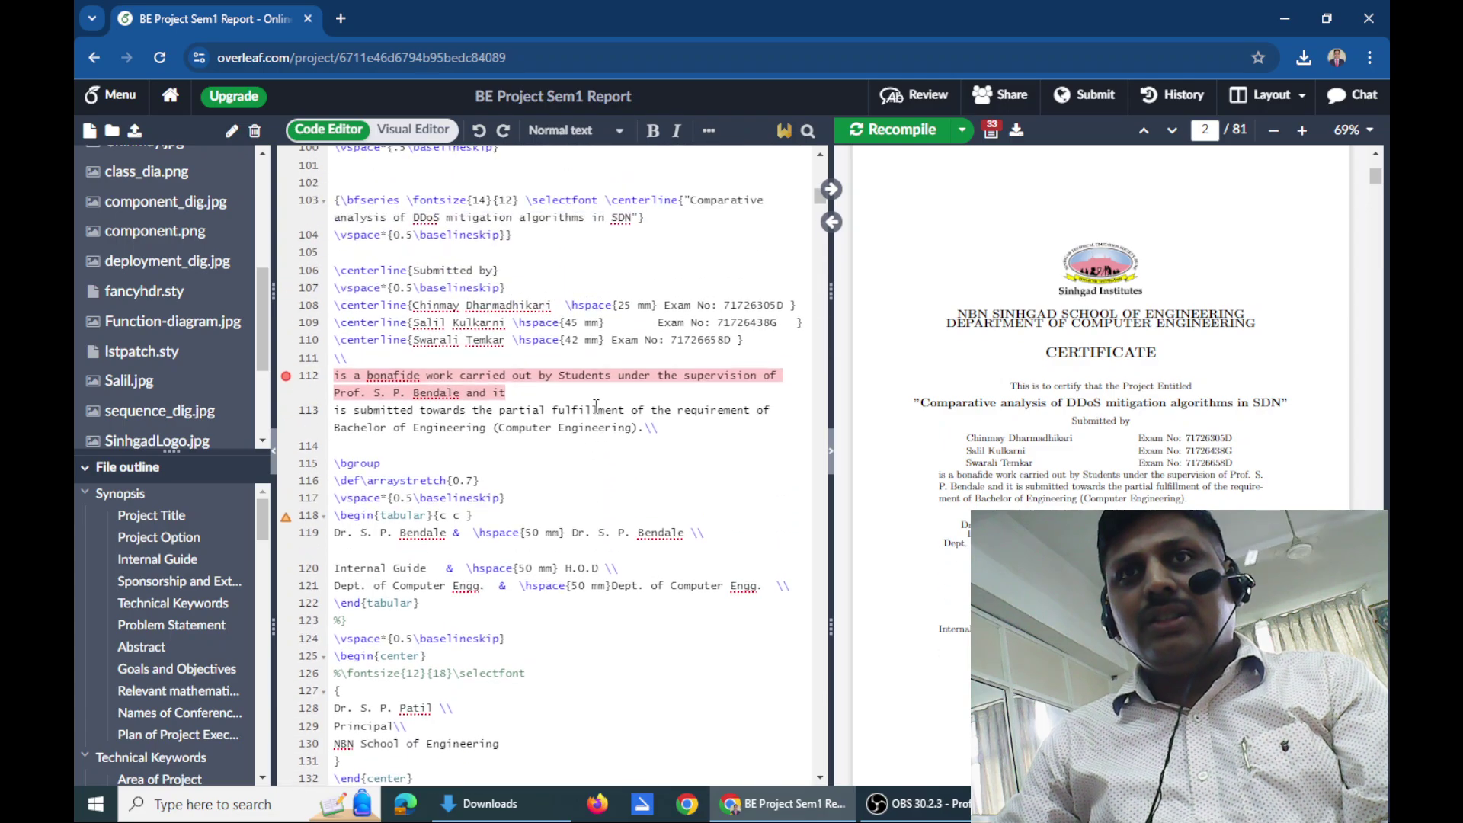
{"action": "scroll", "coordinate": [596, 406], "scroll_direction": "up", "scroll_amount": 2}
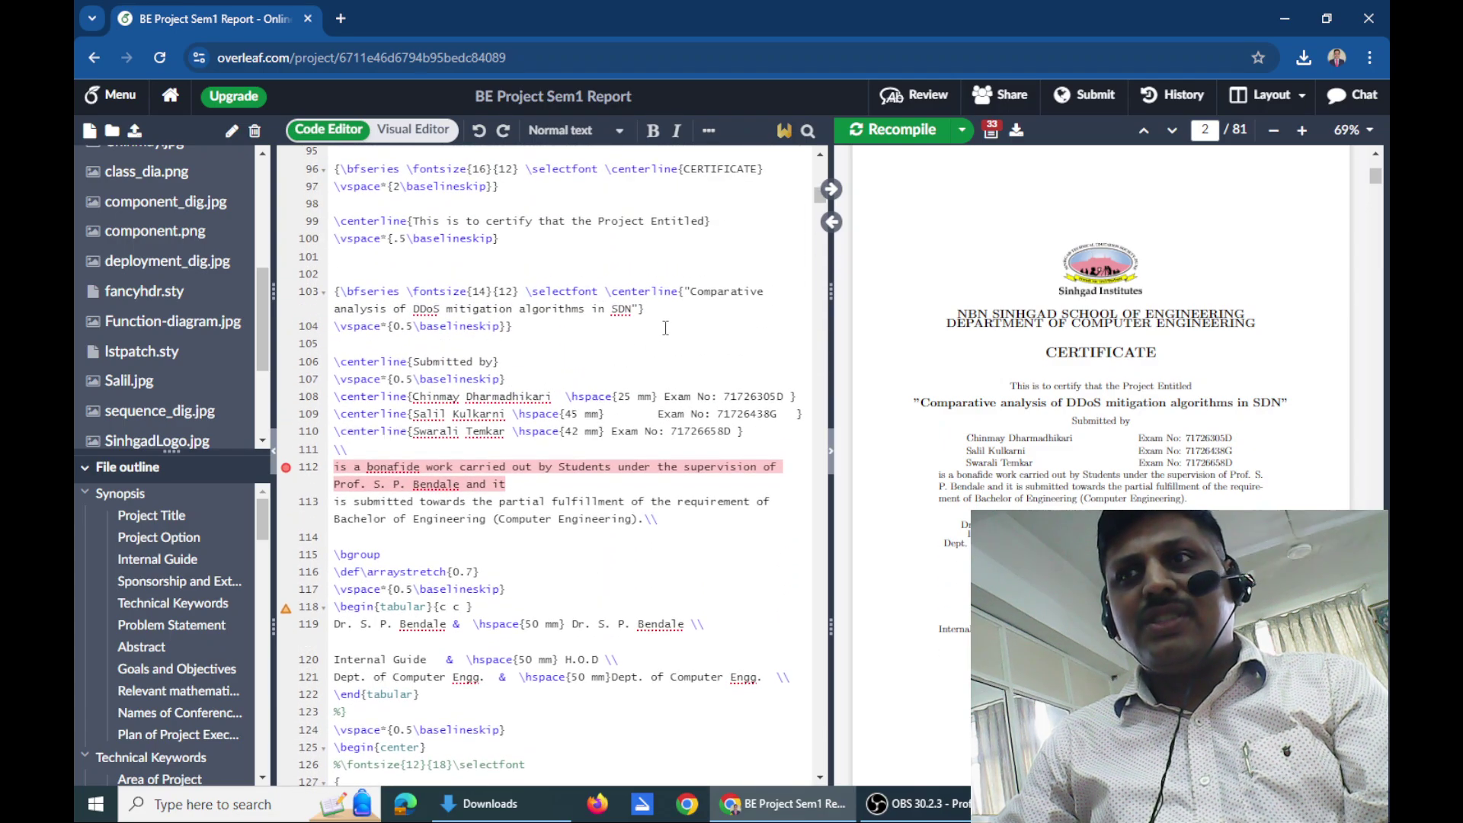
{"action": "left_click_drag", "start_coordinate": [692, 293], "coordinate": [632, 311]}
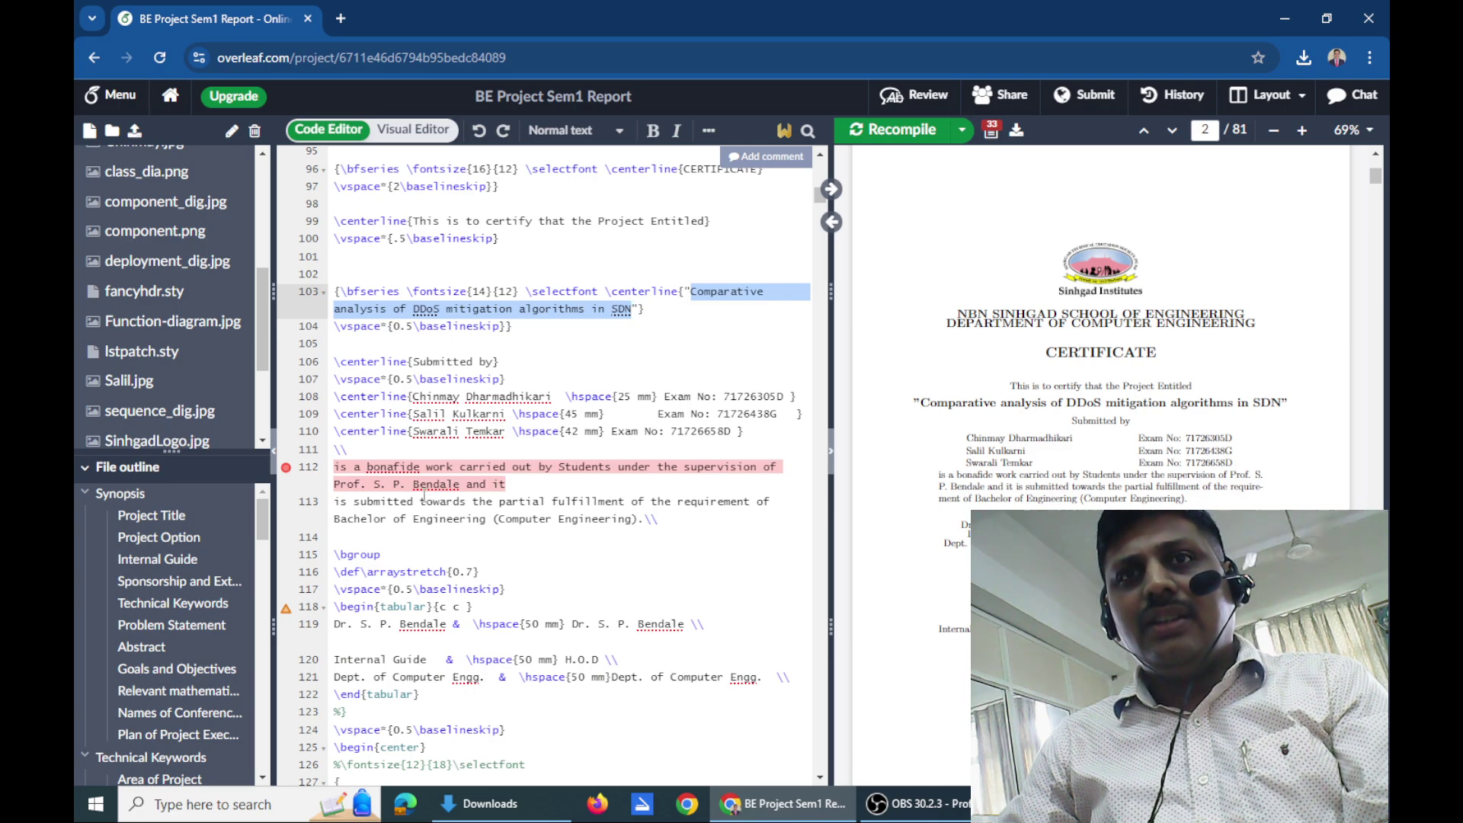
Change the supervisor's title to "Dr" in the certificate's bonafide work sentence and recompile the report
{"action": "left_click", "coordinate": [365, 482]}
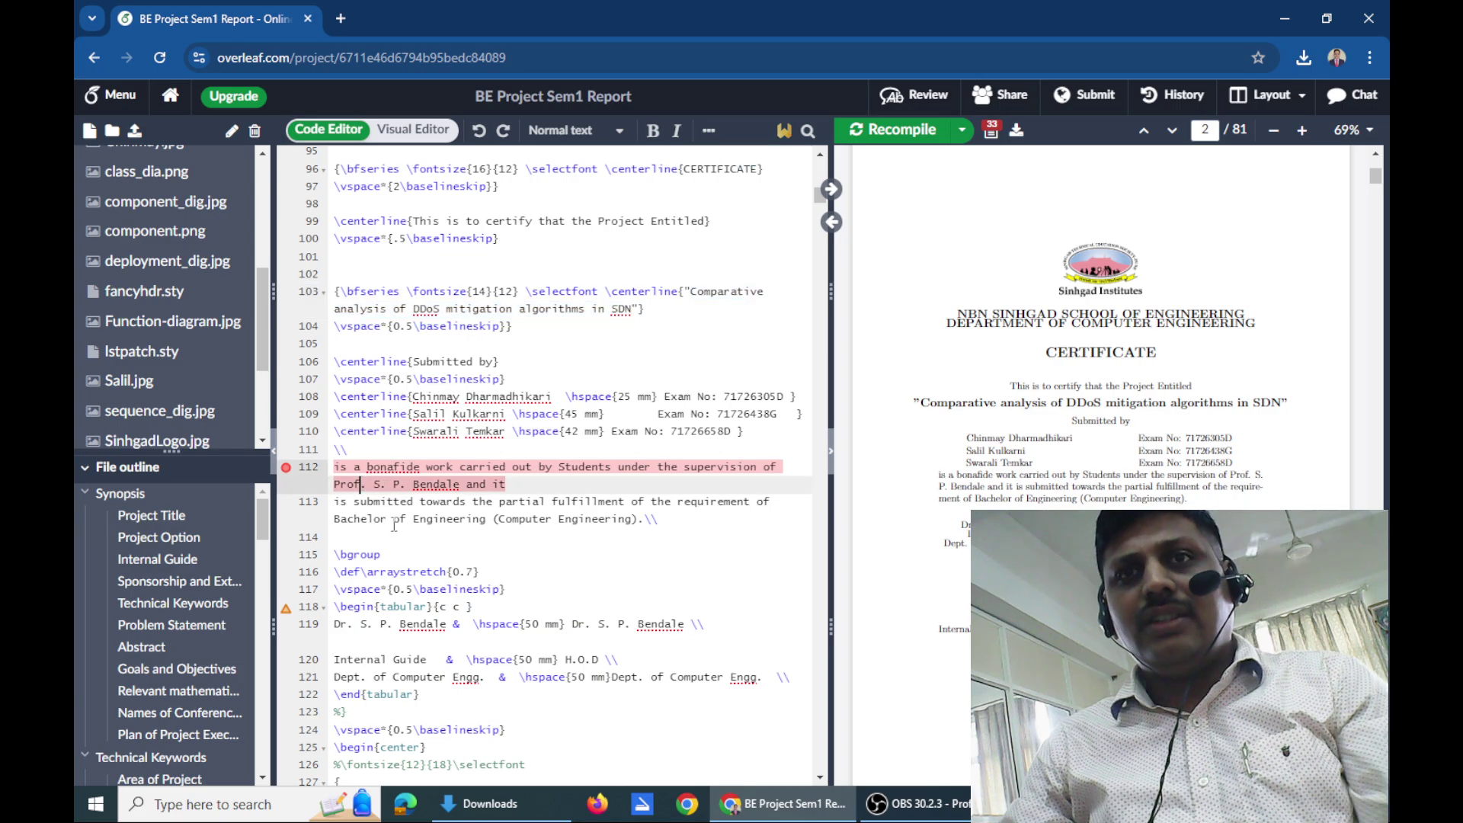
{"action": "key", "text": "BackSpace"}
{"action": "key", "text": "BackSpace"}
{"action": "key", "text": "BackSpace"}
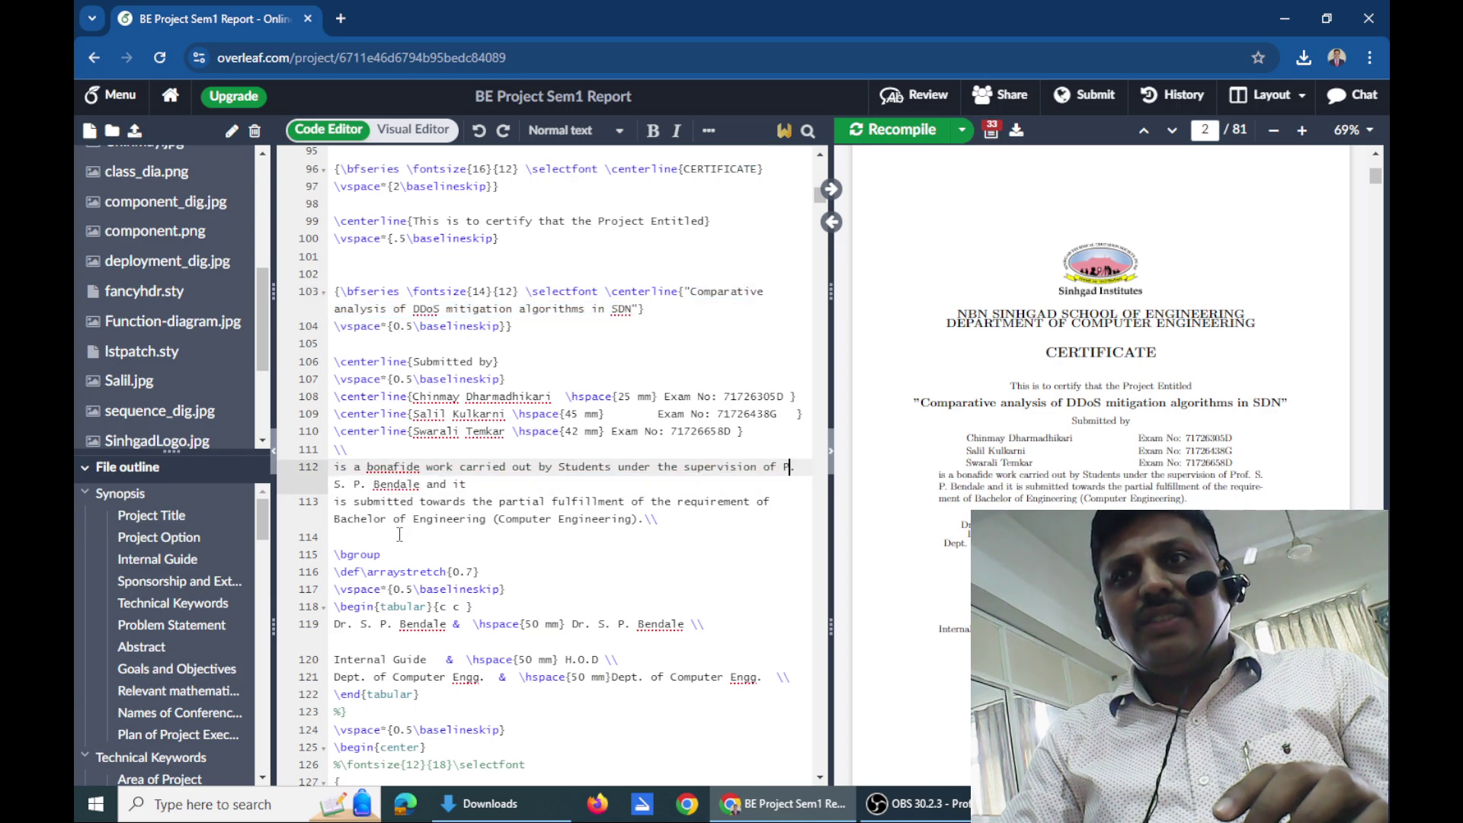
{"action": "key", "text": "BackSpace"}
{"action": "type", "text": "Dr"}
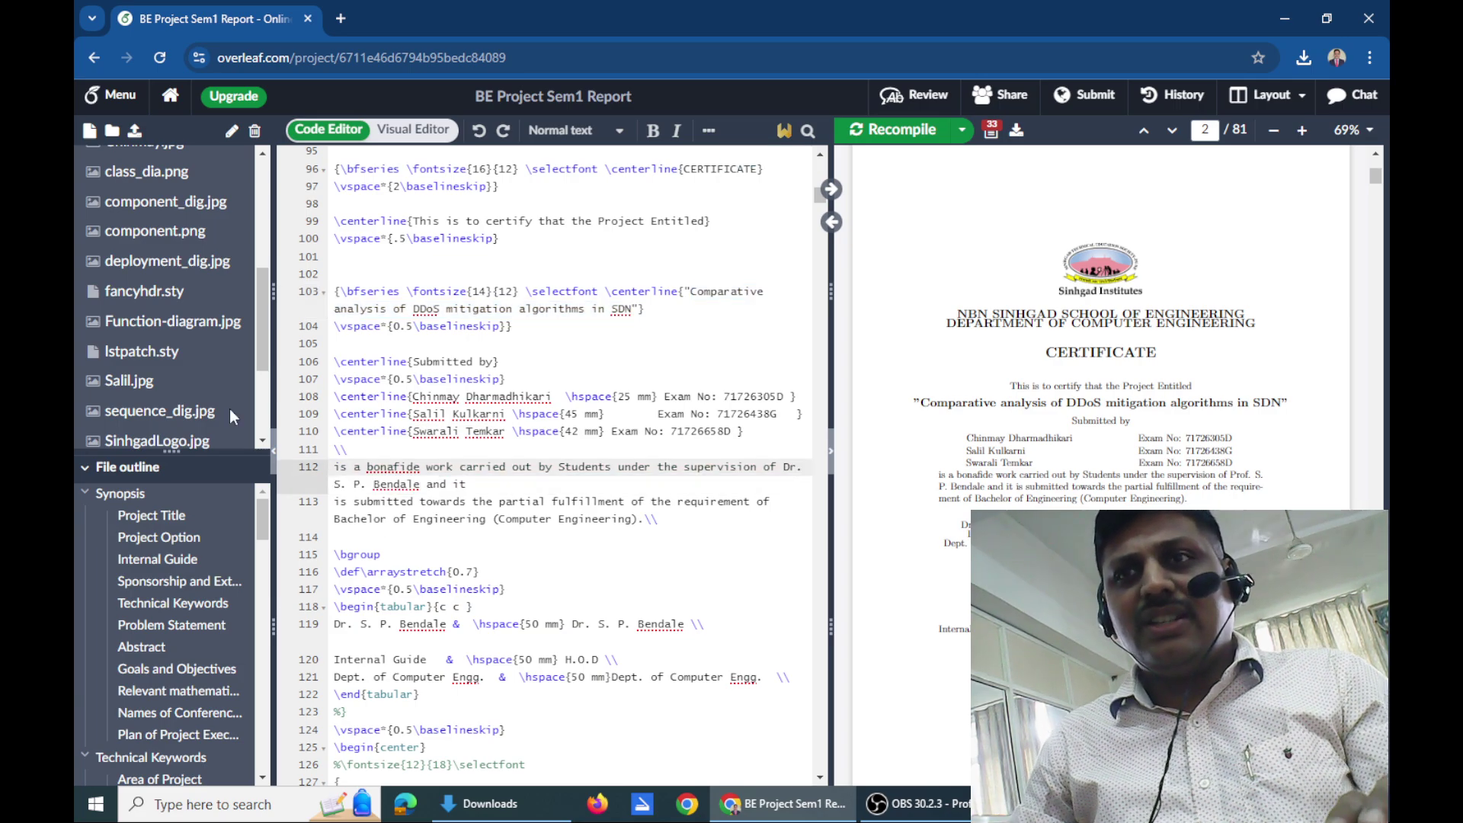
{"action": "left_click", "coordinate": [900, 129]}
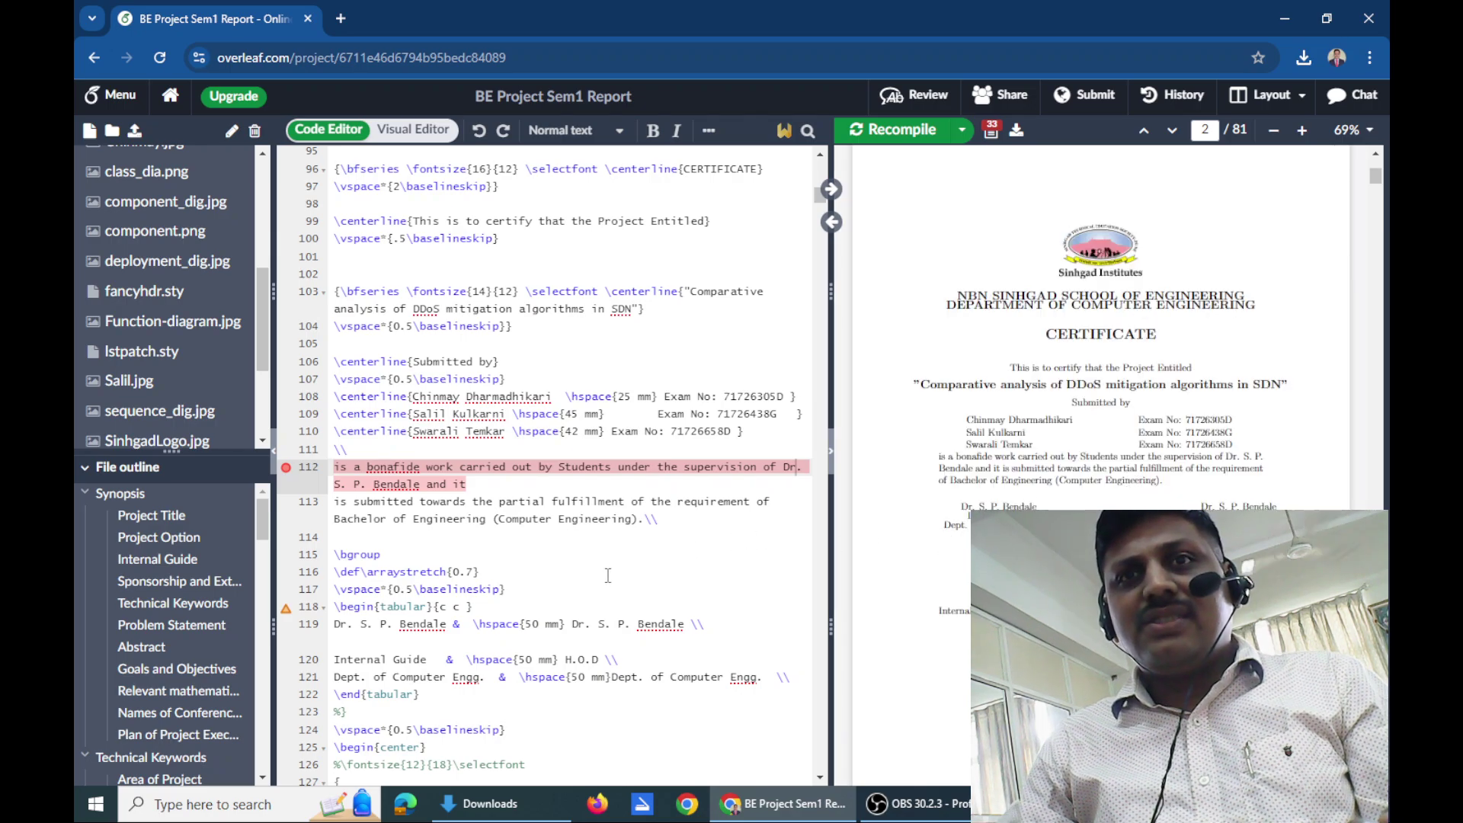
Review the internal guide, H.O.D and principal name lines in the certificate source
{"action": "scroll", "coordinate": [573, 584], "scroll_direction": "down", "scroll_amount": 1}
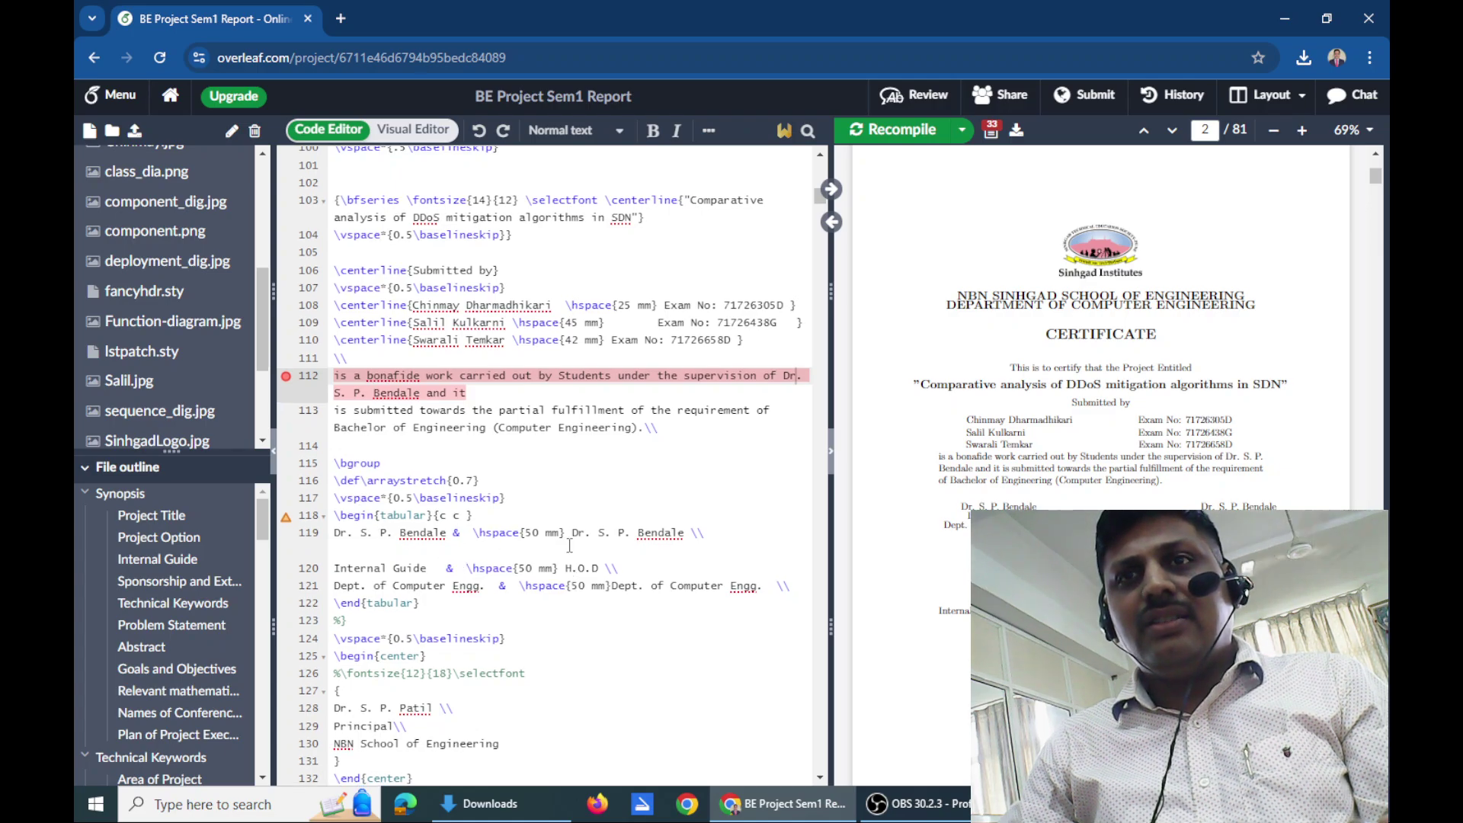
{"action": "left_click", "coordinate": [593, 537]}
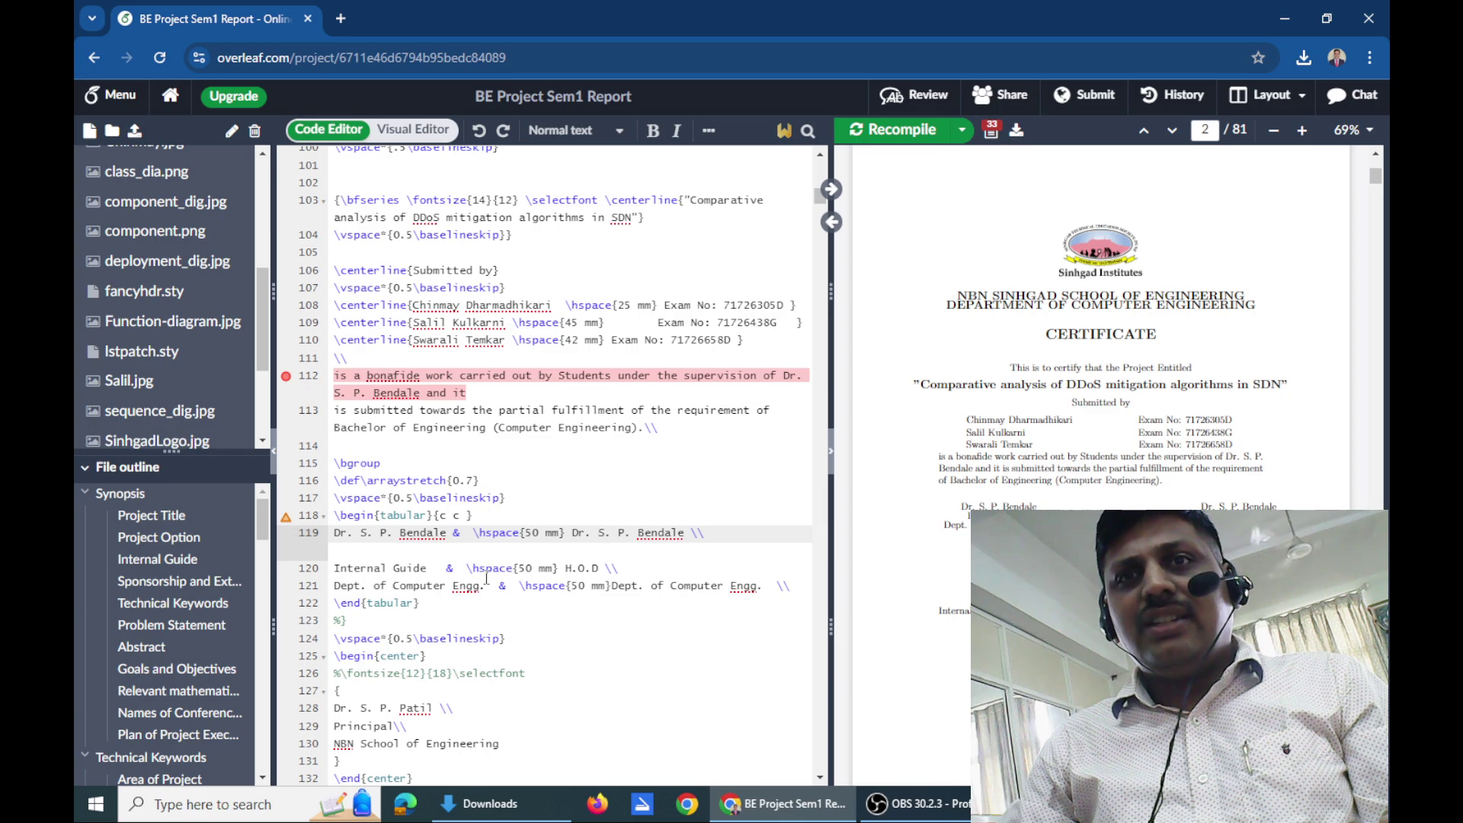
{"action": "scroll", "coordinate": [435, 634], "scroll_direction": "down", "scroll_amount": 1}
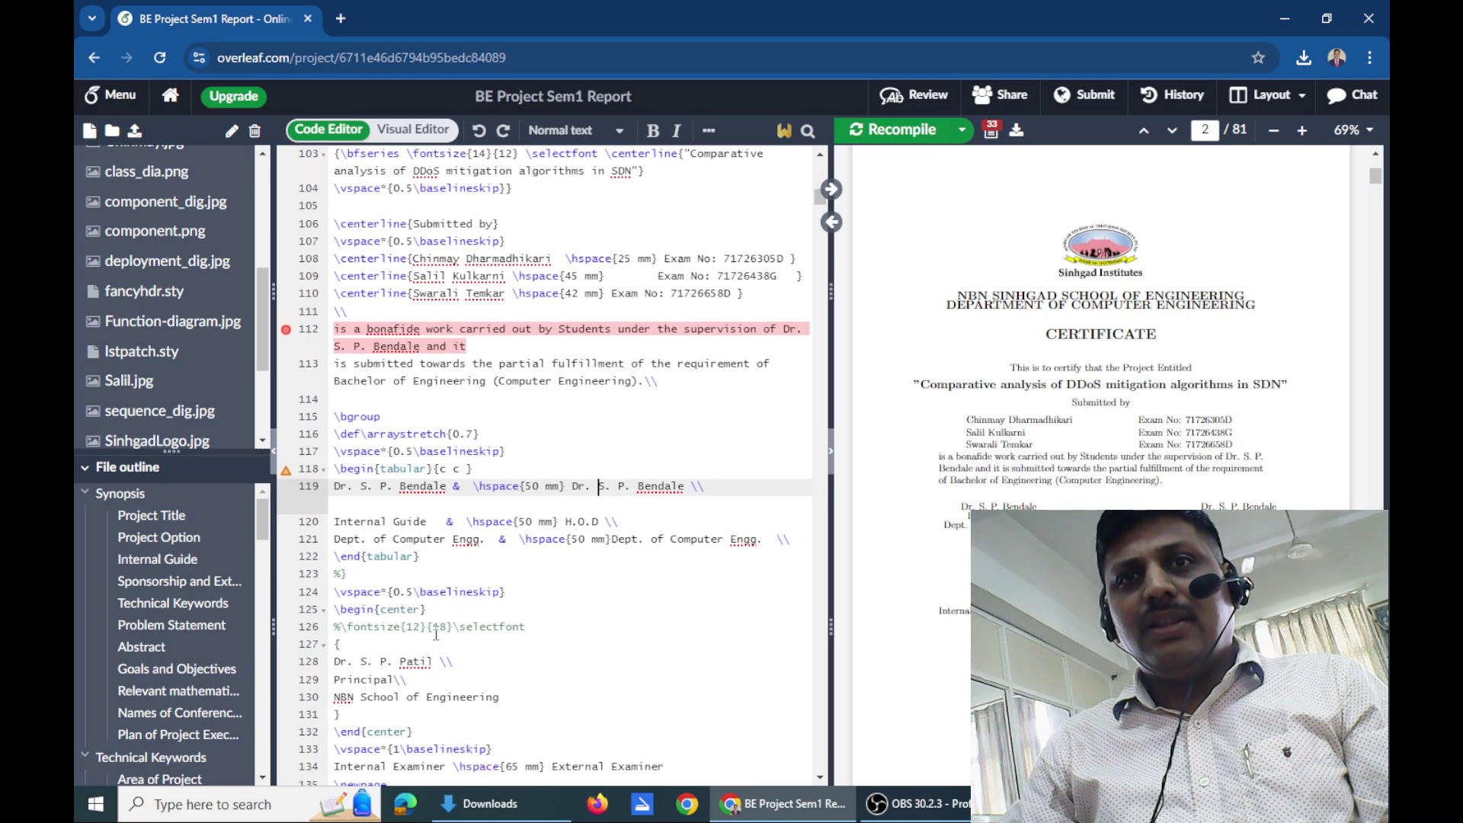
{"action": "scroll", "coordinate": [435, 634], "scroll_direction": "down", "scroll_amount": 1}
{"action": "left_click", "coordinate": [366, 618]}
{"action": "scroll", "coordinate": [392, 634], "scroll_direction": "down", "scroll_amount": 4}
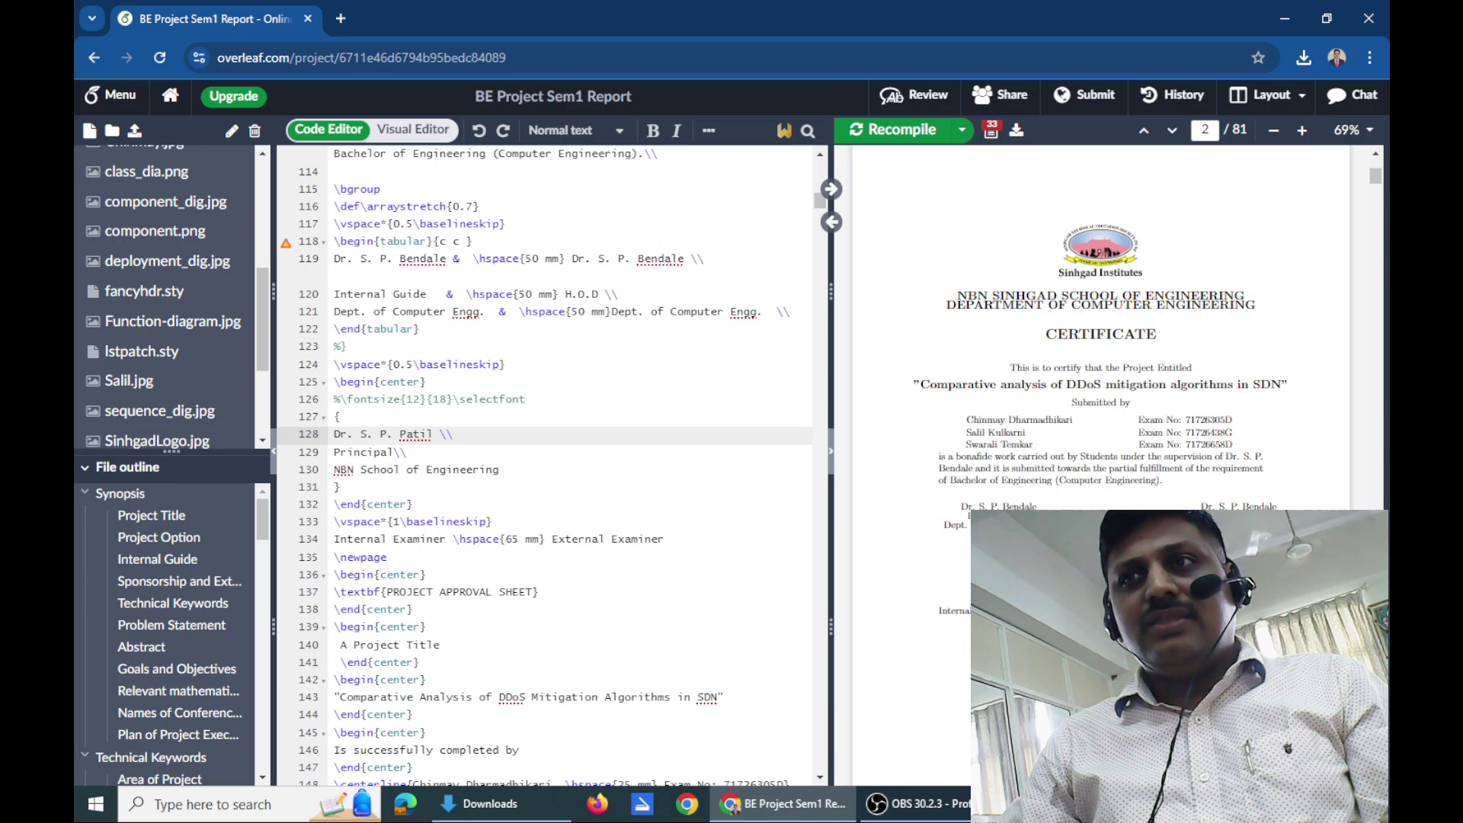
Find the Project Approval Sheet's source from the compiled preview and locate its project title and first student's name
{"action": "scroll", "coordinate": [1100, 328], "scroll_direction": "down", "scroll_amount": 8}
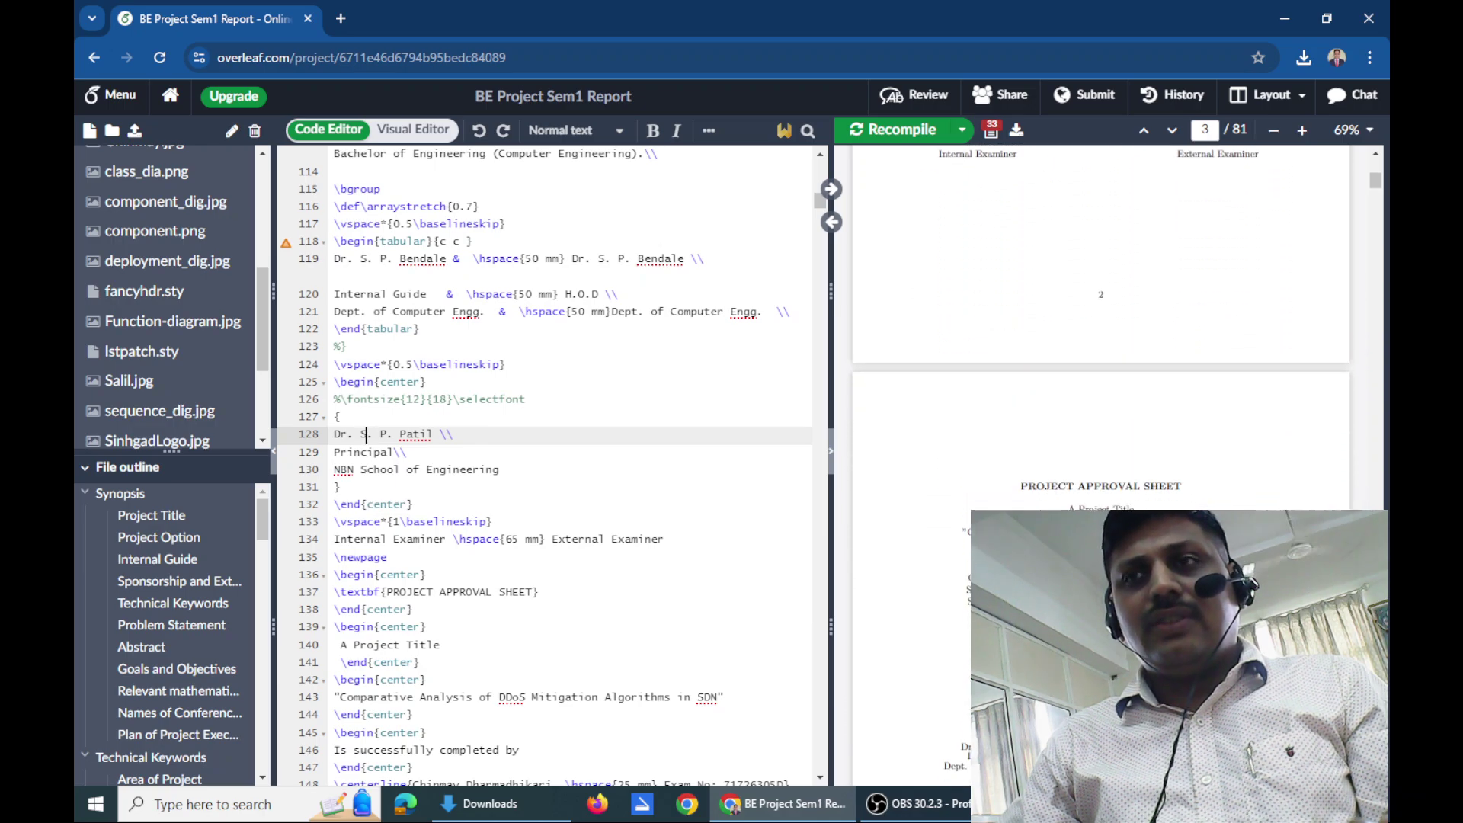
{"action": "scroll", "coordinate": [1100, 328], "scroll_direction": "down", "scroll_amount": 3}
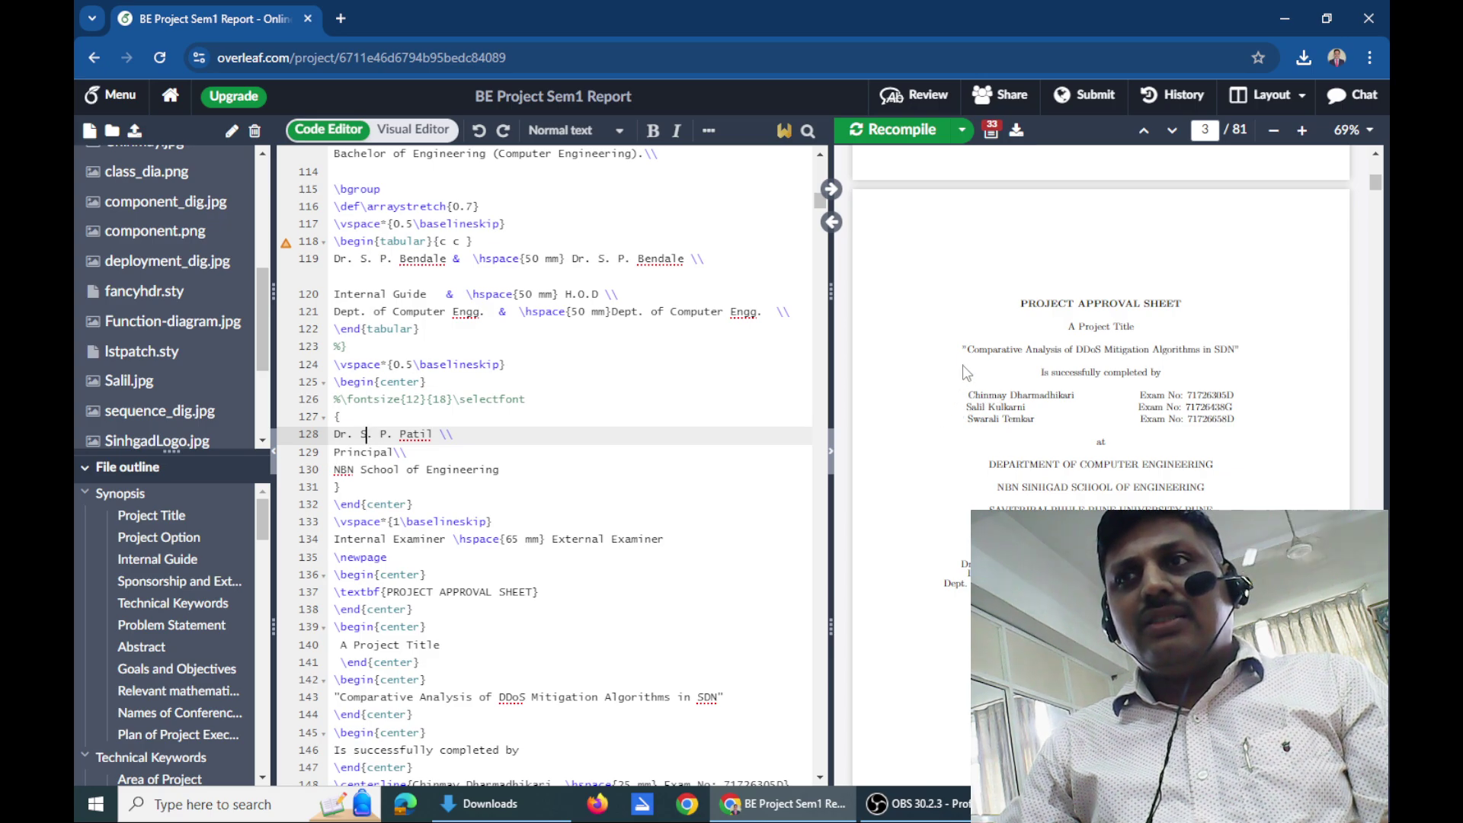
{"action": "left_click", "coordinate": [832, 224]}
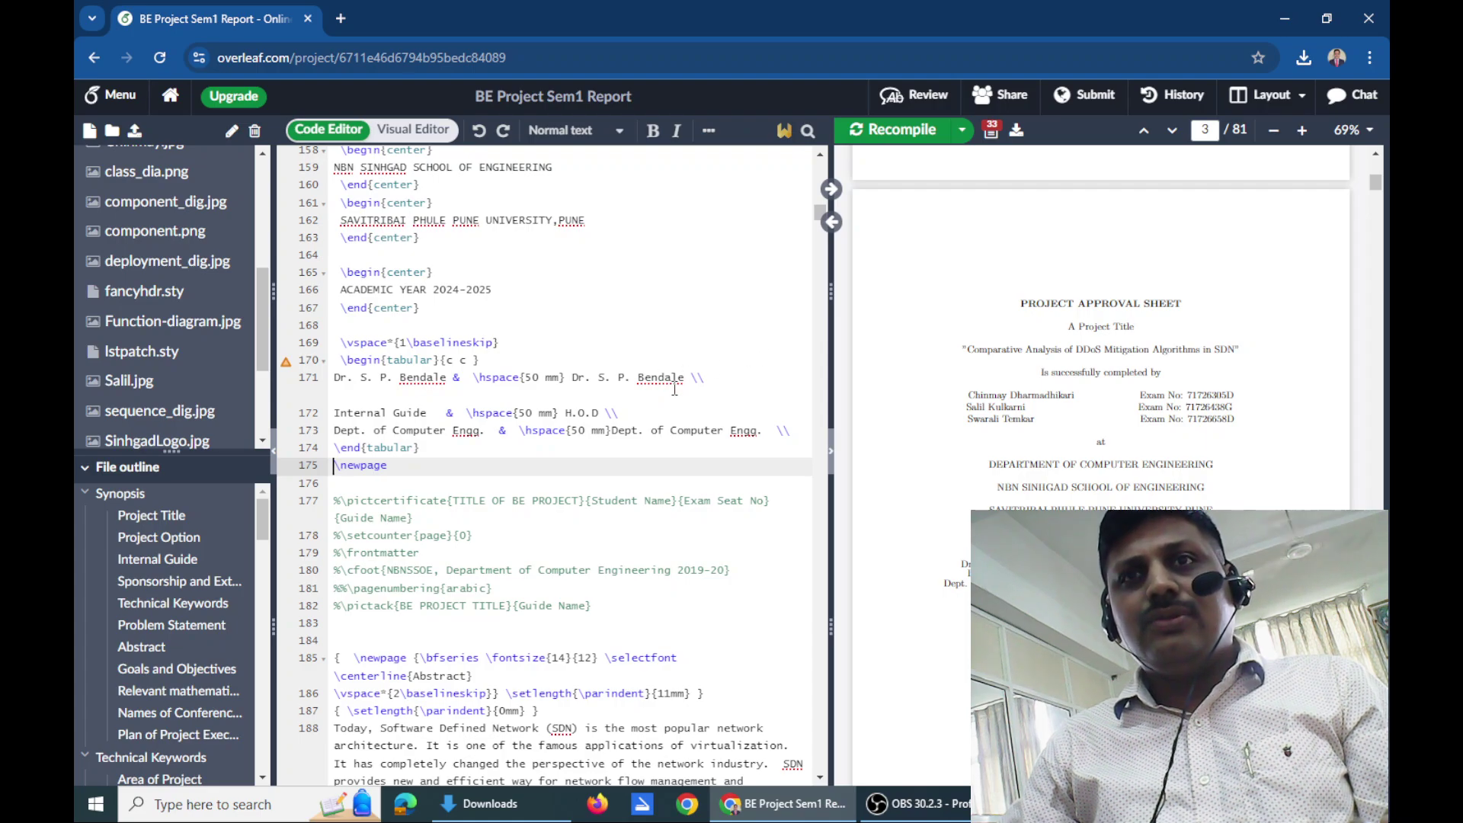
{"action": "scroll", "coordinate": [674, 389], "scroll_direction": "up", "scroll_amount": 6}
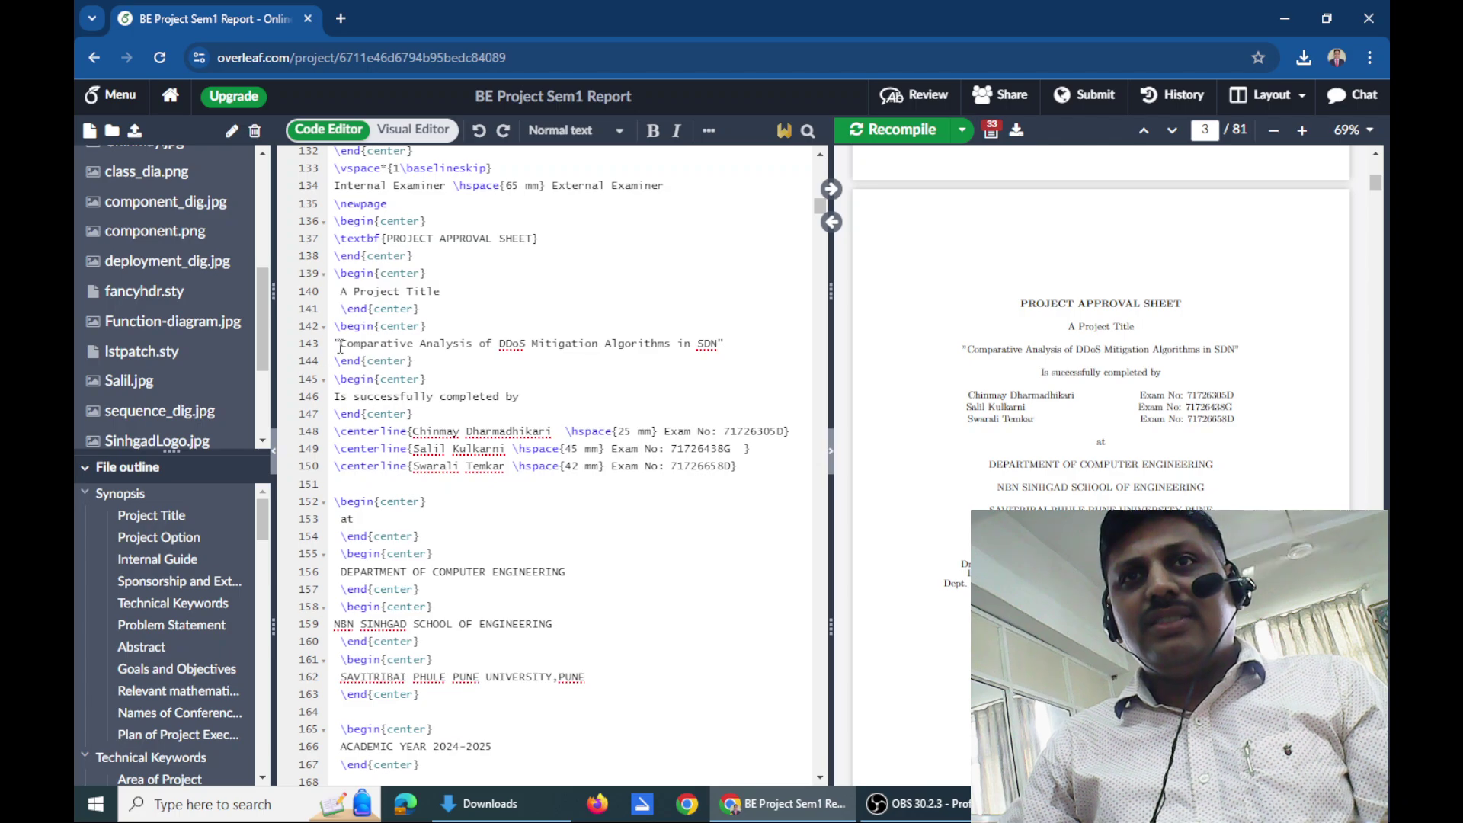
{"action": "left_click_drag", "start_coordinate": [340, 344], "coordinate": [718, 344]}
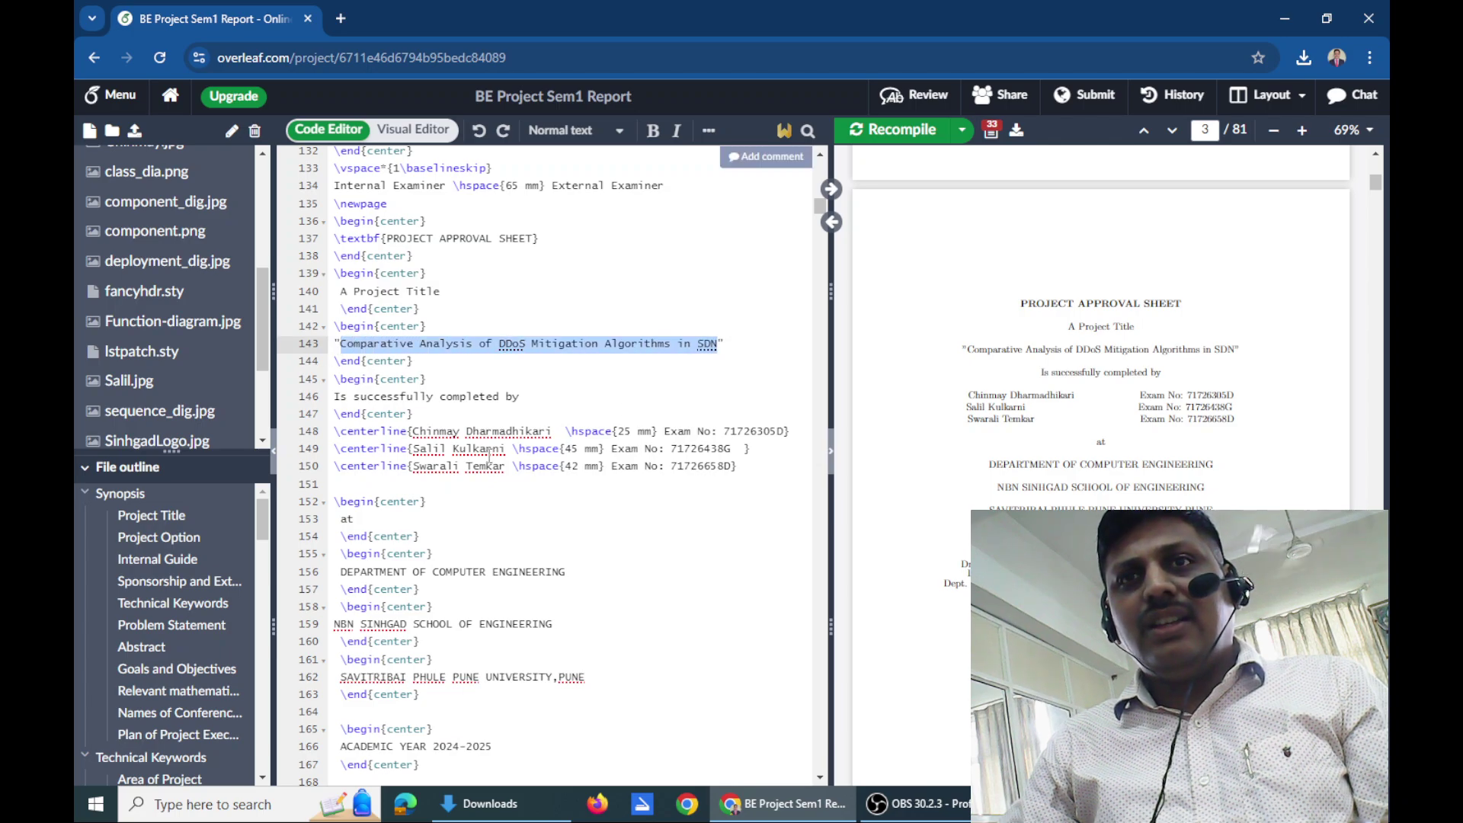
{"action": "left_click_drag", "start_coordinate": [412, 431], "coordinate": [539, 431]}
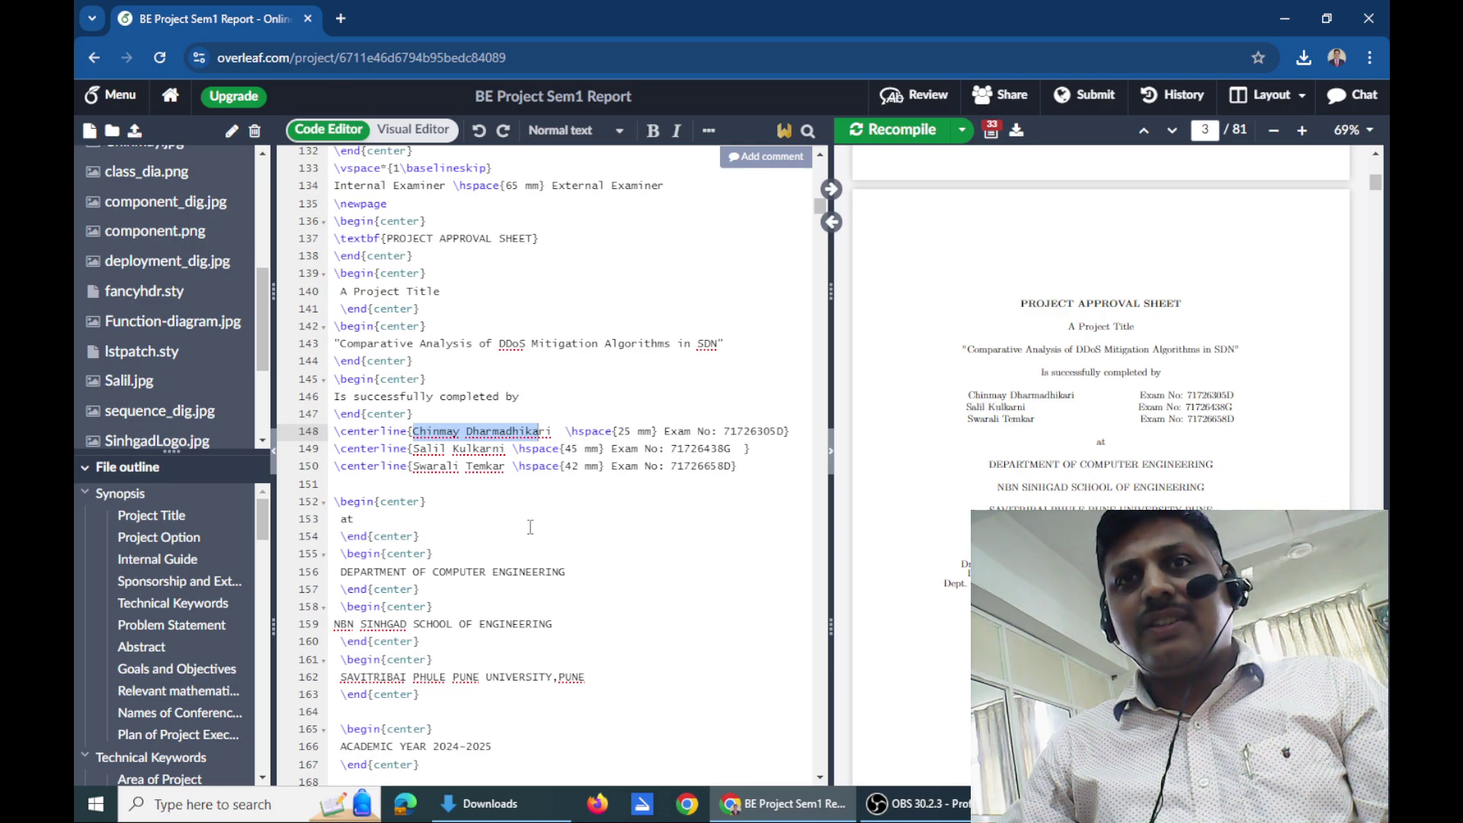
Examine the academic year and the guide and H.O.D name lines in the approval sheet source
{"action": "scroll", "coordinate": [531, 527], "scroll_direction": "down", "scroll_amount": 3}
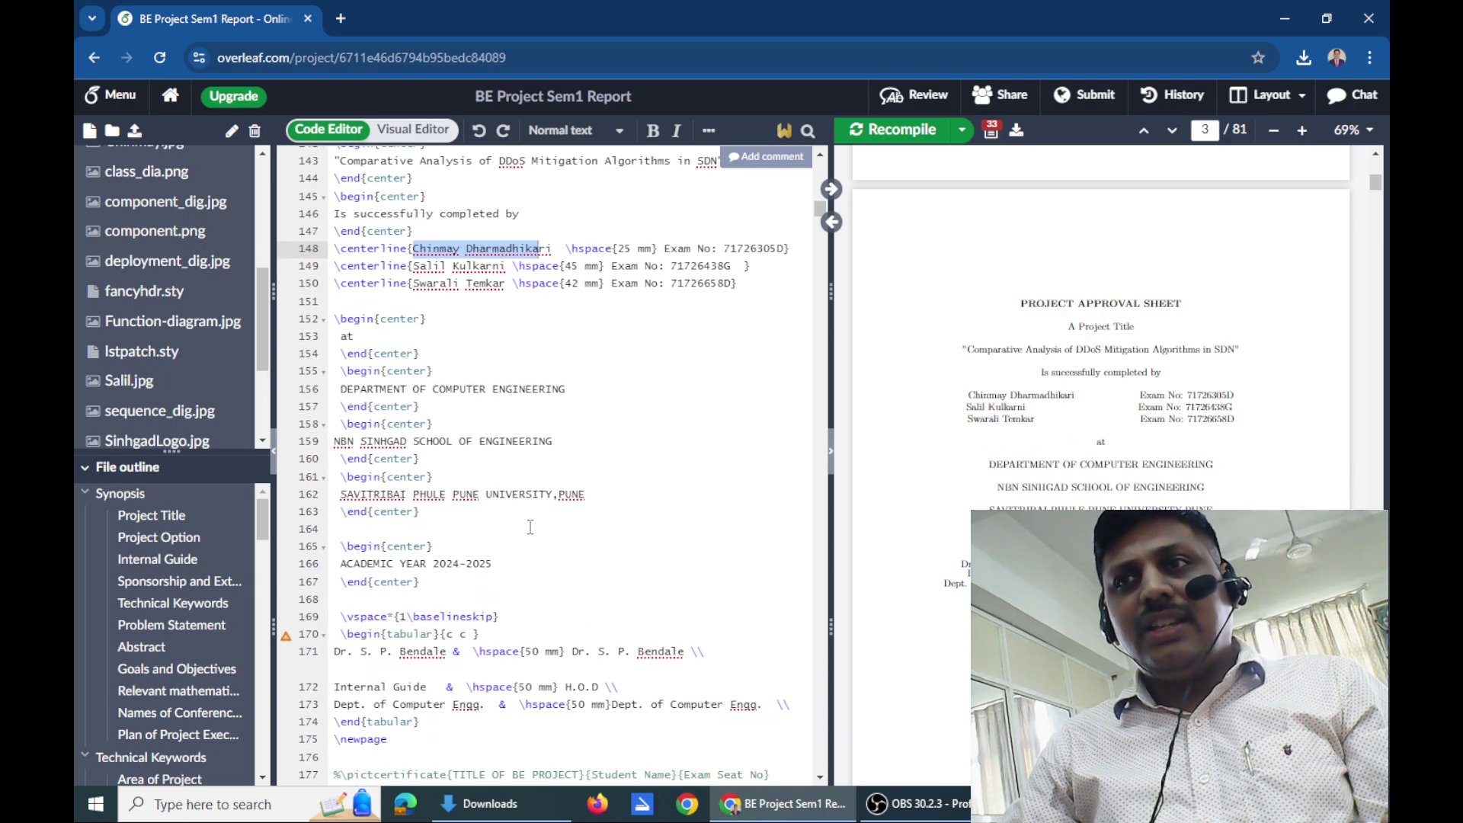
{"action": "scroll", "coordinate": [531, 527], "scroll_direction": "down", "scroll_amount": 2}
{"action": "left_click_drag", "start_coordinate": [434, 472], "coordinate": [503, 473]}
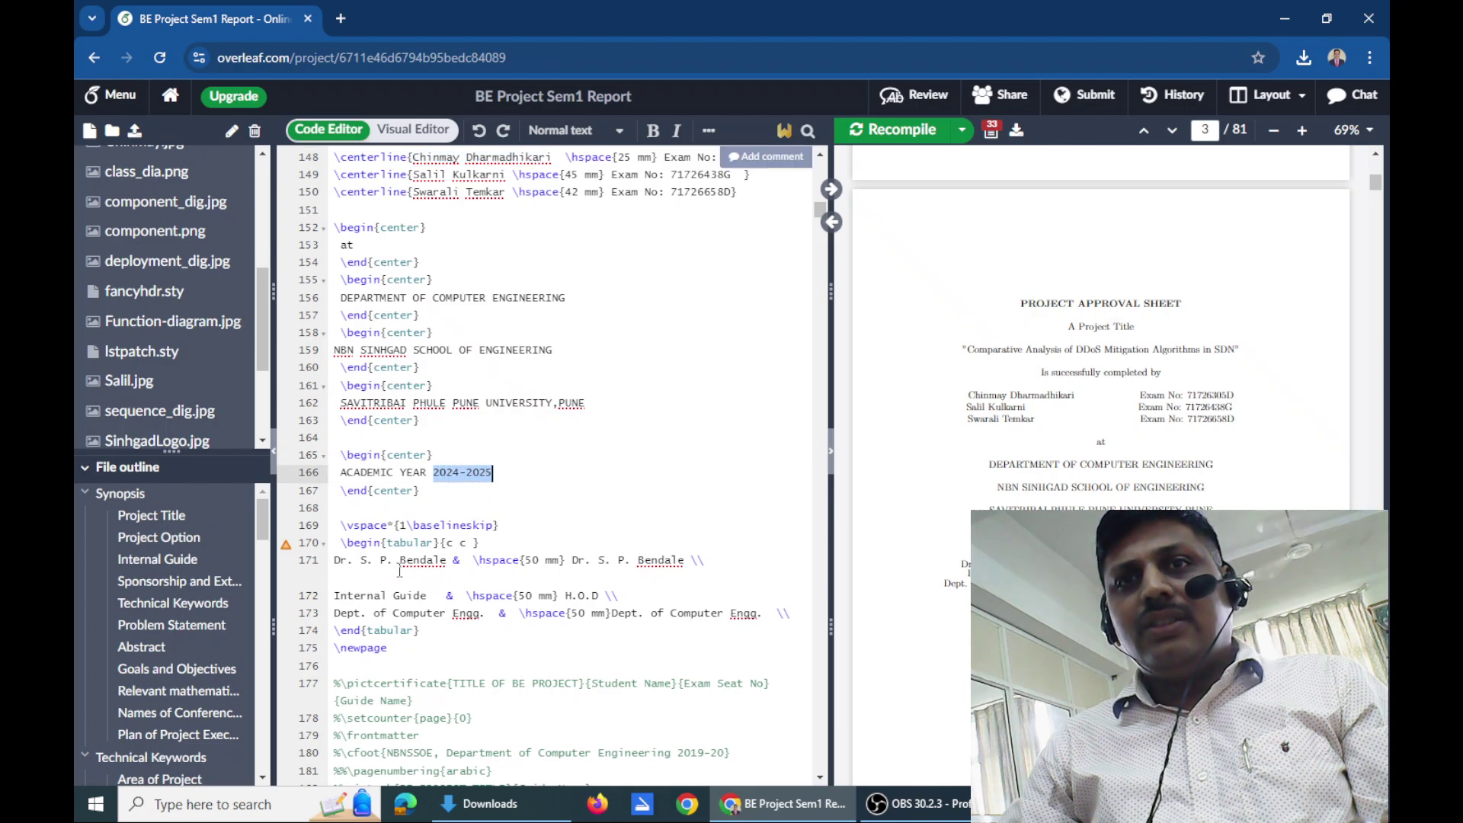
{"action": "left_click", "coordinate": [599, 560]}
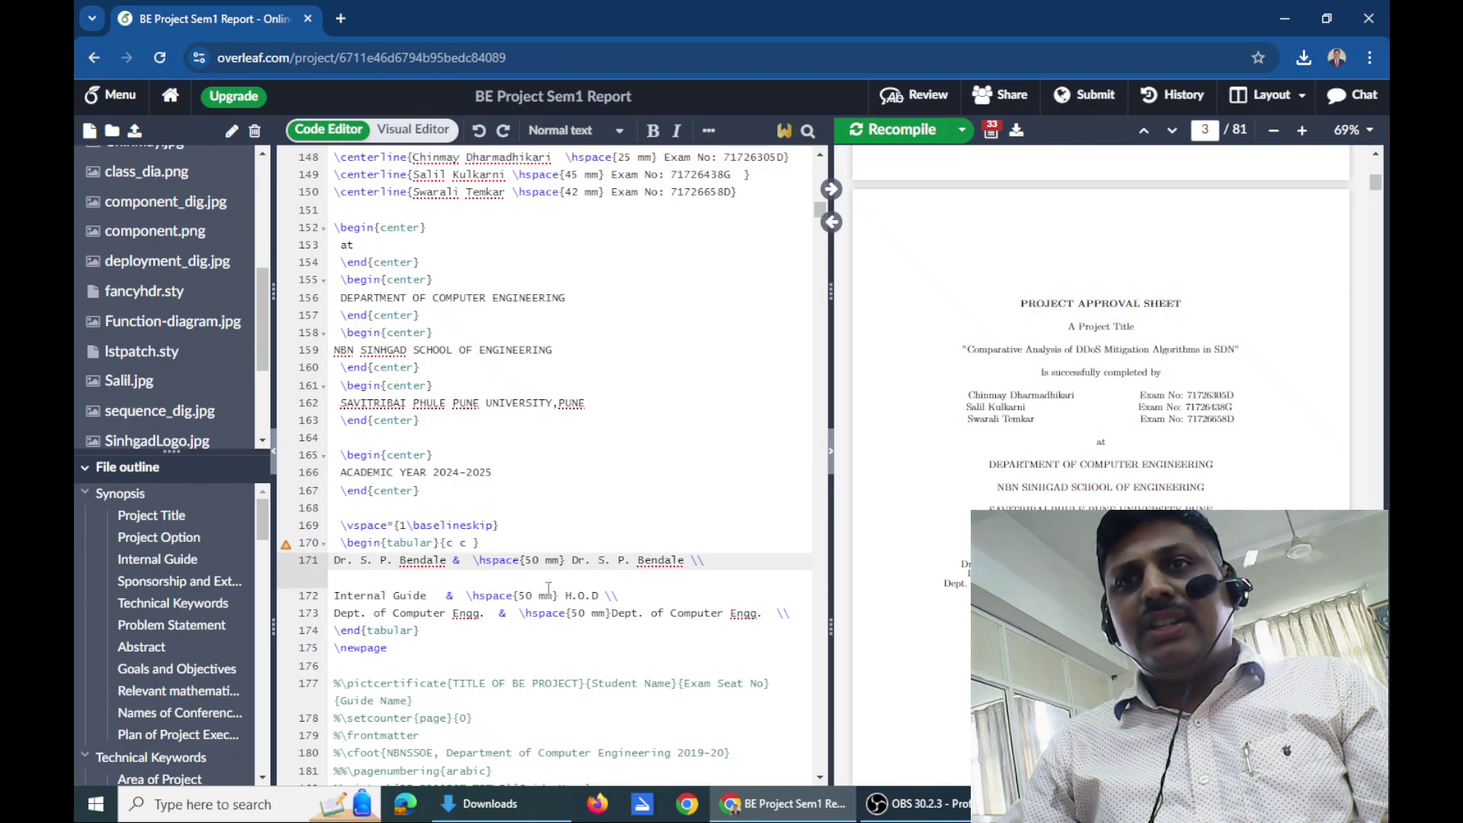
{"action": "scroll", "coordinate": [547, 589], "scroll_direction": "down", "scroll_amount": 1}
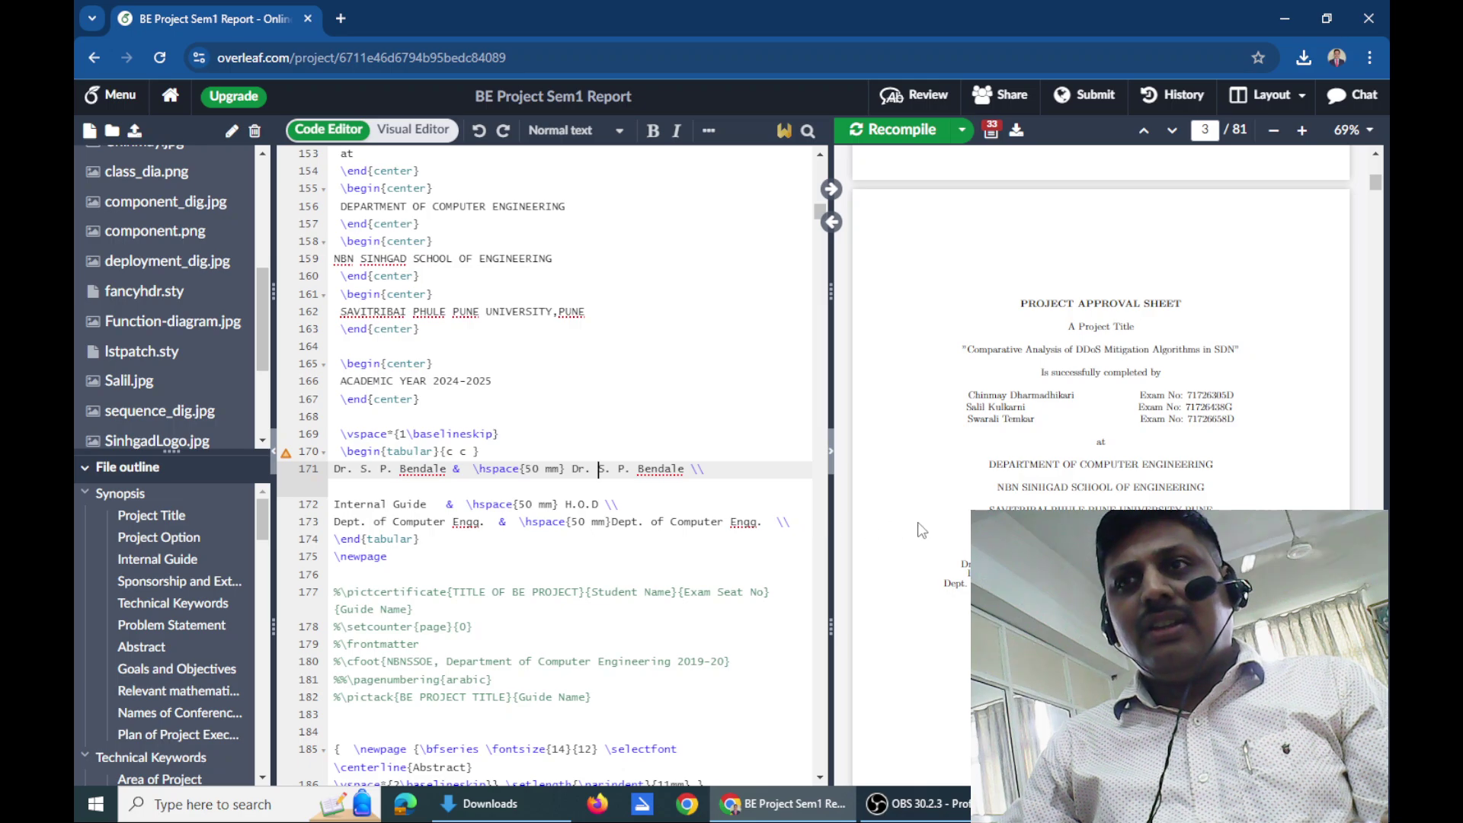
Find the Abstract page in the compiled preview, go to its source, and continue to the Acknowledgments source
{"action": "scroll", "coordinate": [967, 526], "scroll_direction": "down", "scroll_amount": 1}
{"action": "scroll", "coordinate": [964, 526], "scroll_direction": "down", "scroll_amount": 10}
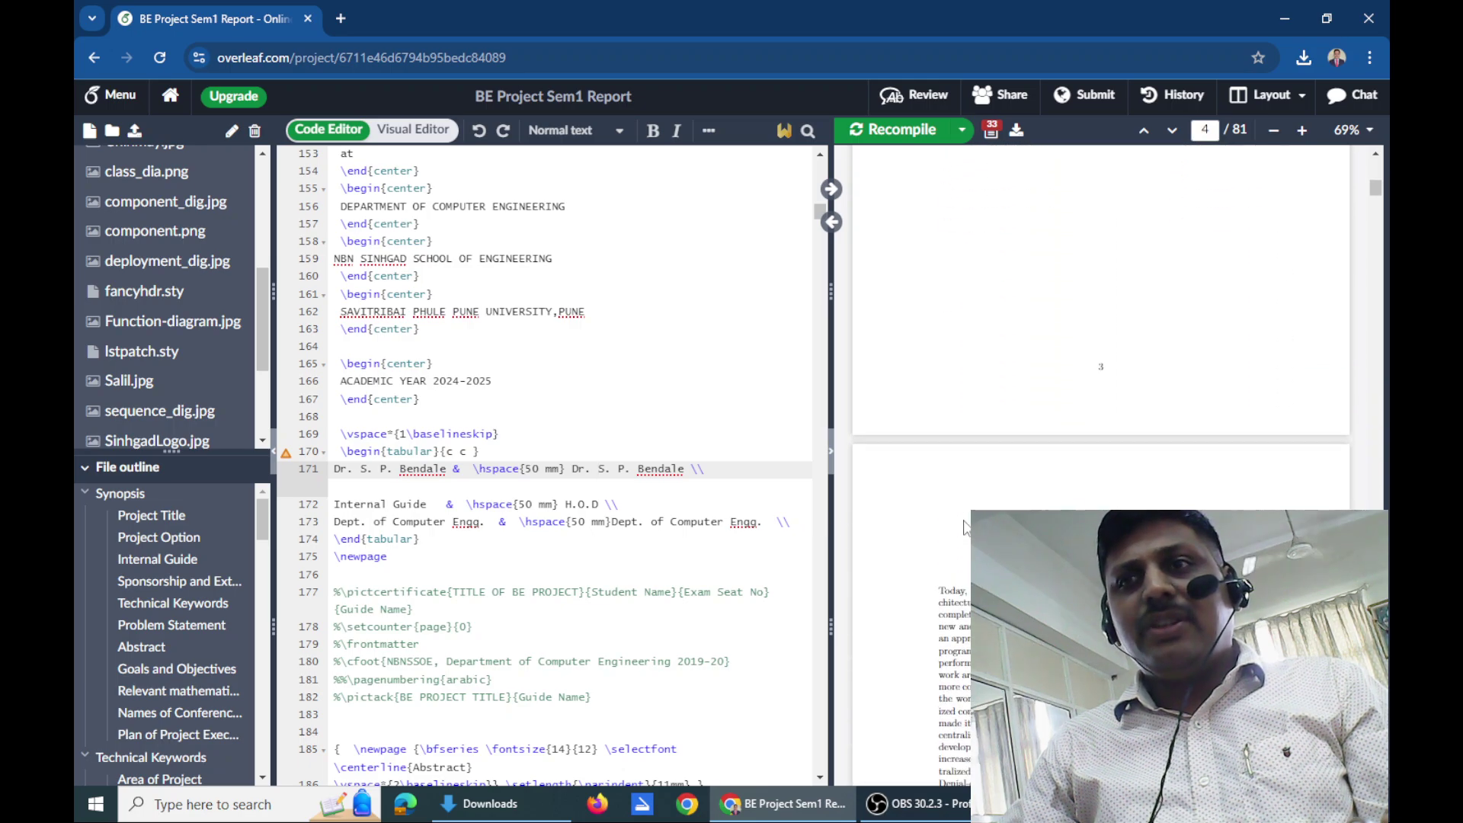
{"action": "scroll", "coordinate": [964, 525], "scroll_direction": "down", "scroll_amount": 2}
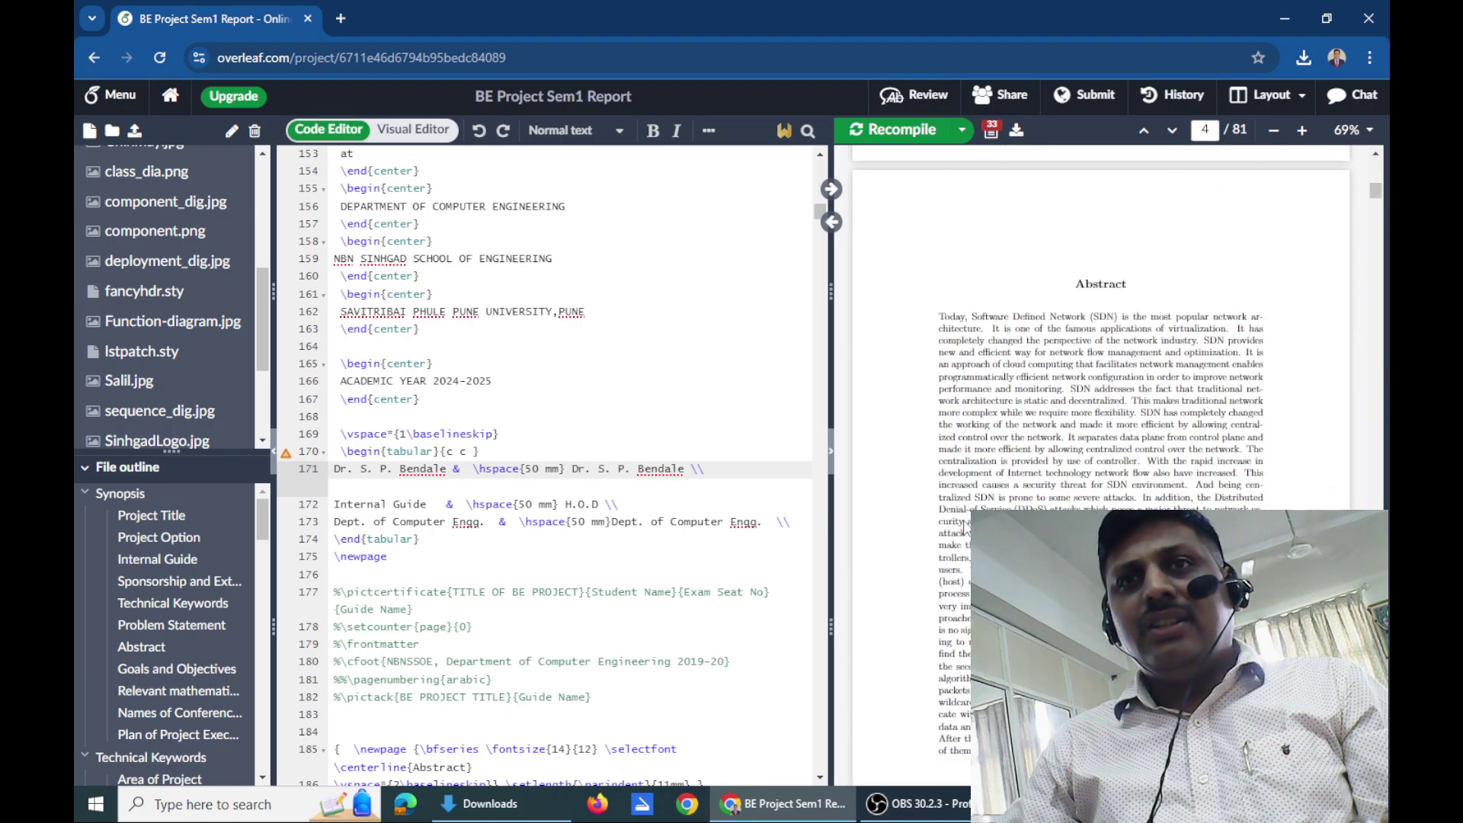
{"action": "left_click", "coordinate": [832, 221]}
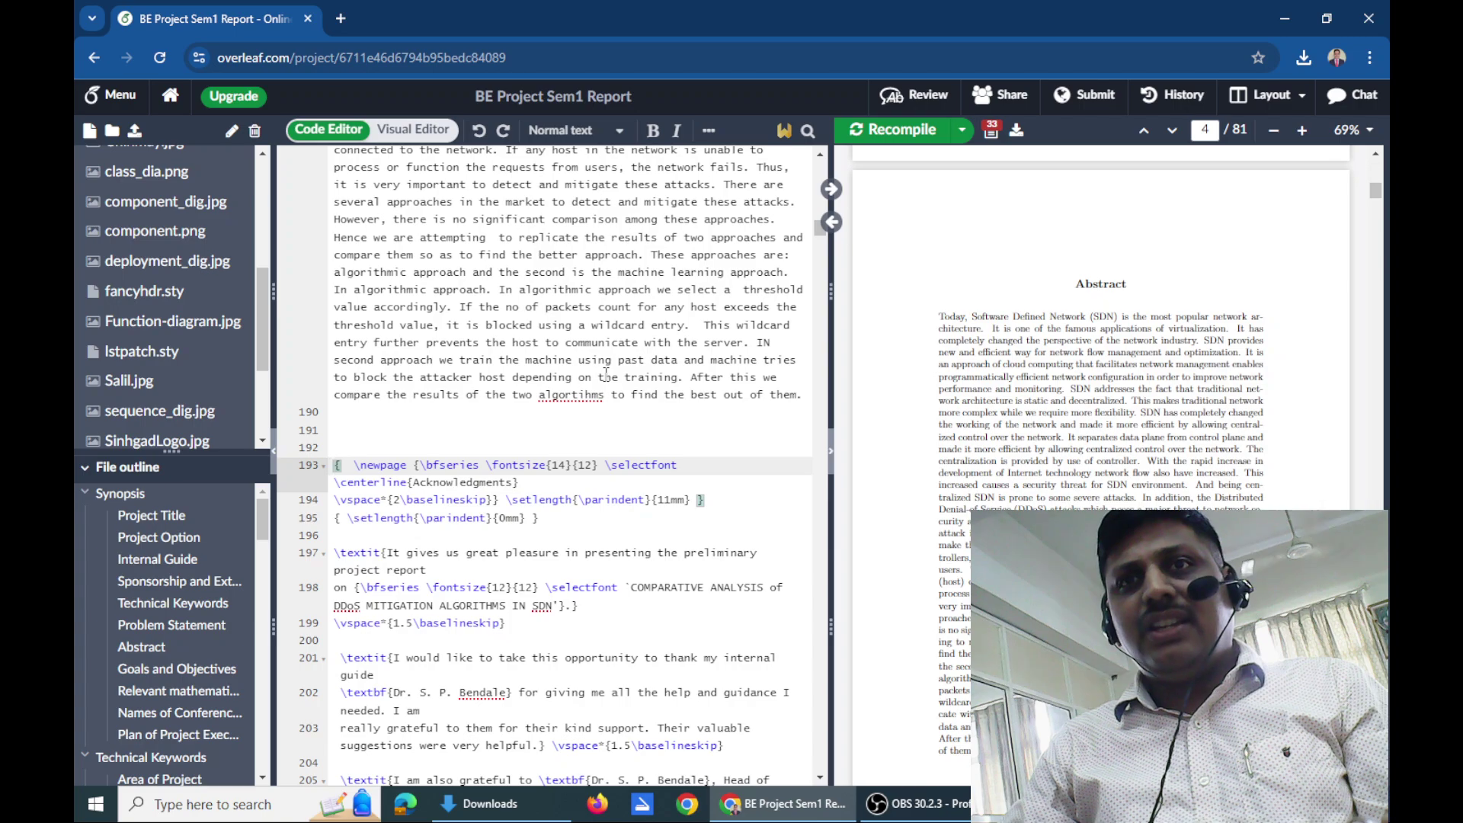
{"action": "scroll", "coordinate": [606, 374], "scroll_direction": "down", "scroll_amount": 7}
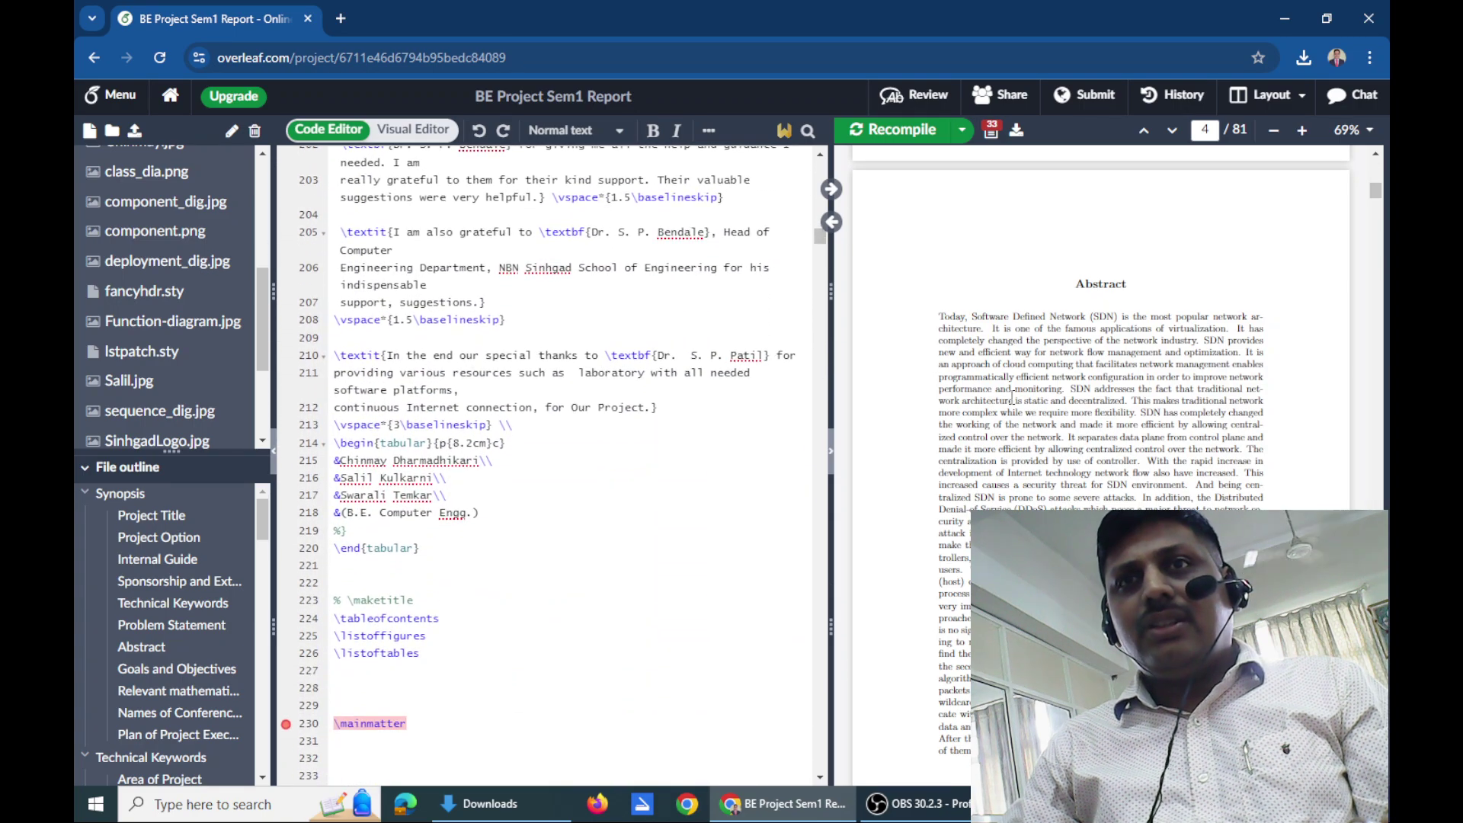
Compare the compiled Acknowledgments page with its source, checking the project title, guide, H.O.D, principal and student name lines
{"action": "scroll", "coordinate": [1001, 413], "scroll_direction": "down", "scroll_amount": 1}
{"action": "scroll", "coordinate": [1001, 414], "scroll_direction": "down", "scroll_amount": 5}
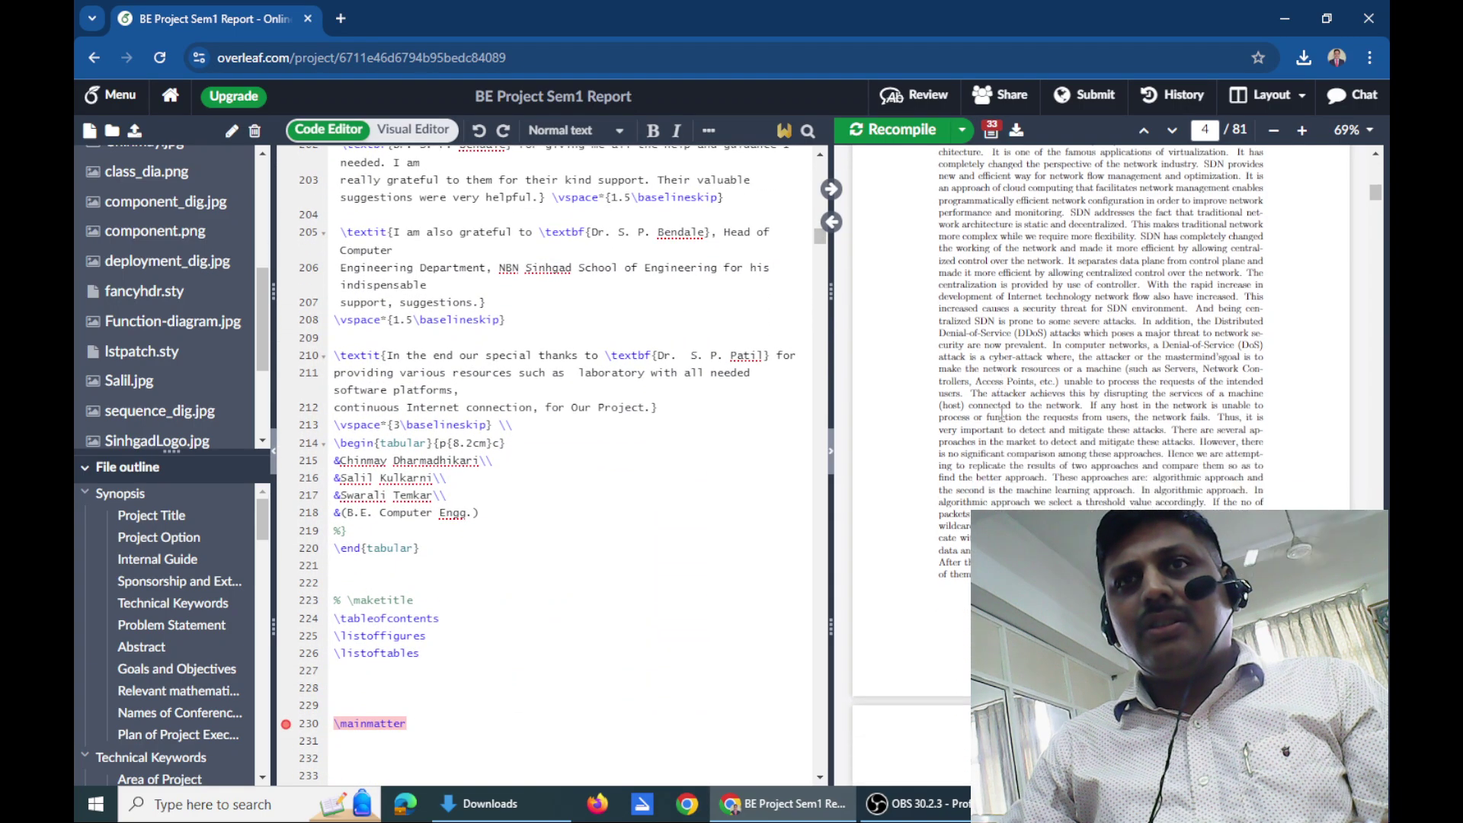
{"action": "scroll", "coordinate": [1001, 422], "scroll_direction": "down", "scroll_amount": 1}
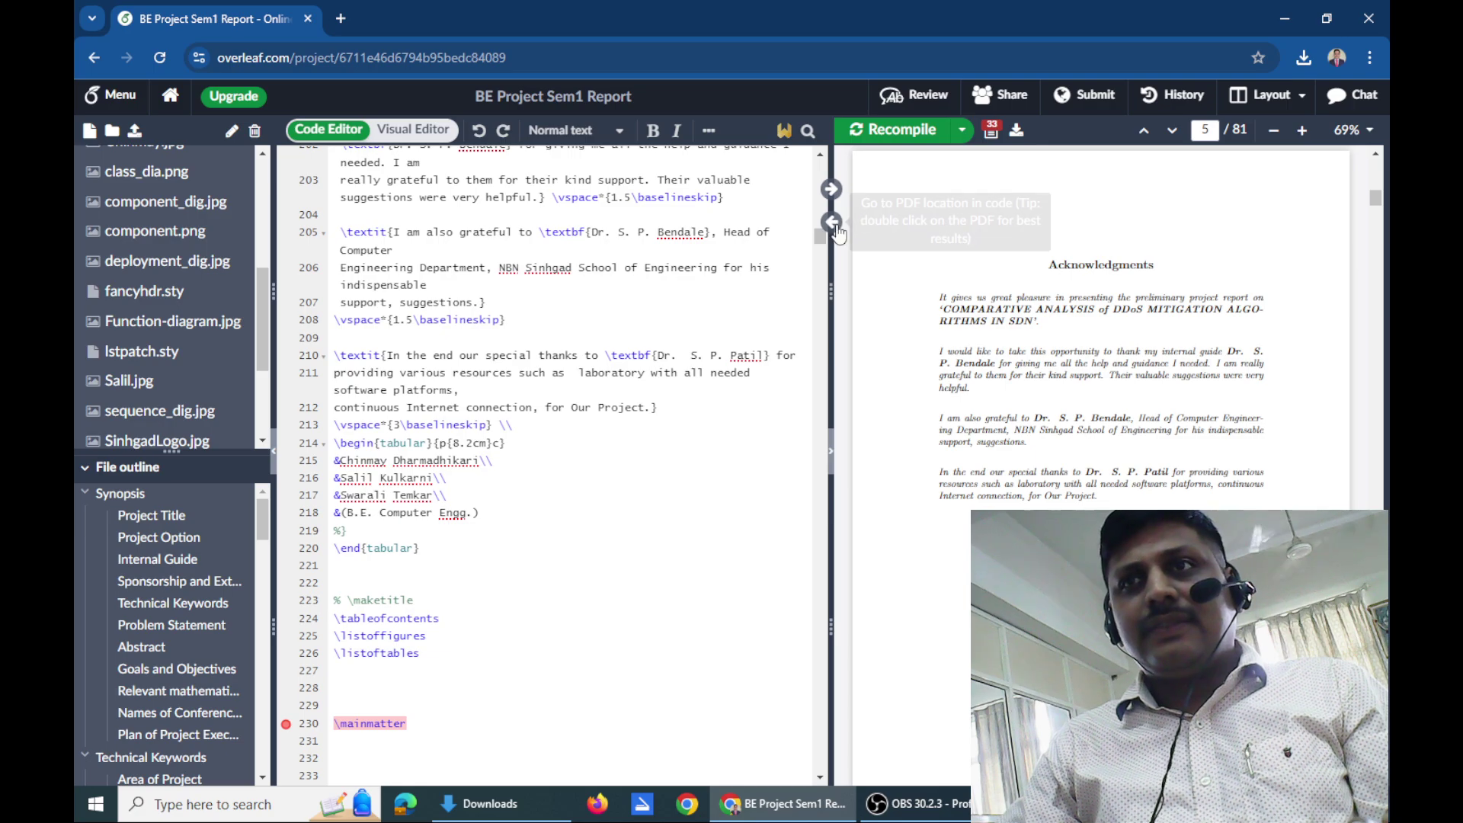
{"action": "scroll", "coordinate": [571, 338], "scroll_direction": "up", "scroll_amount": 3}
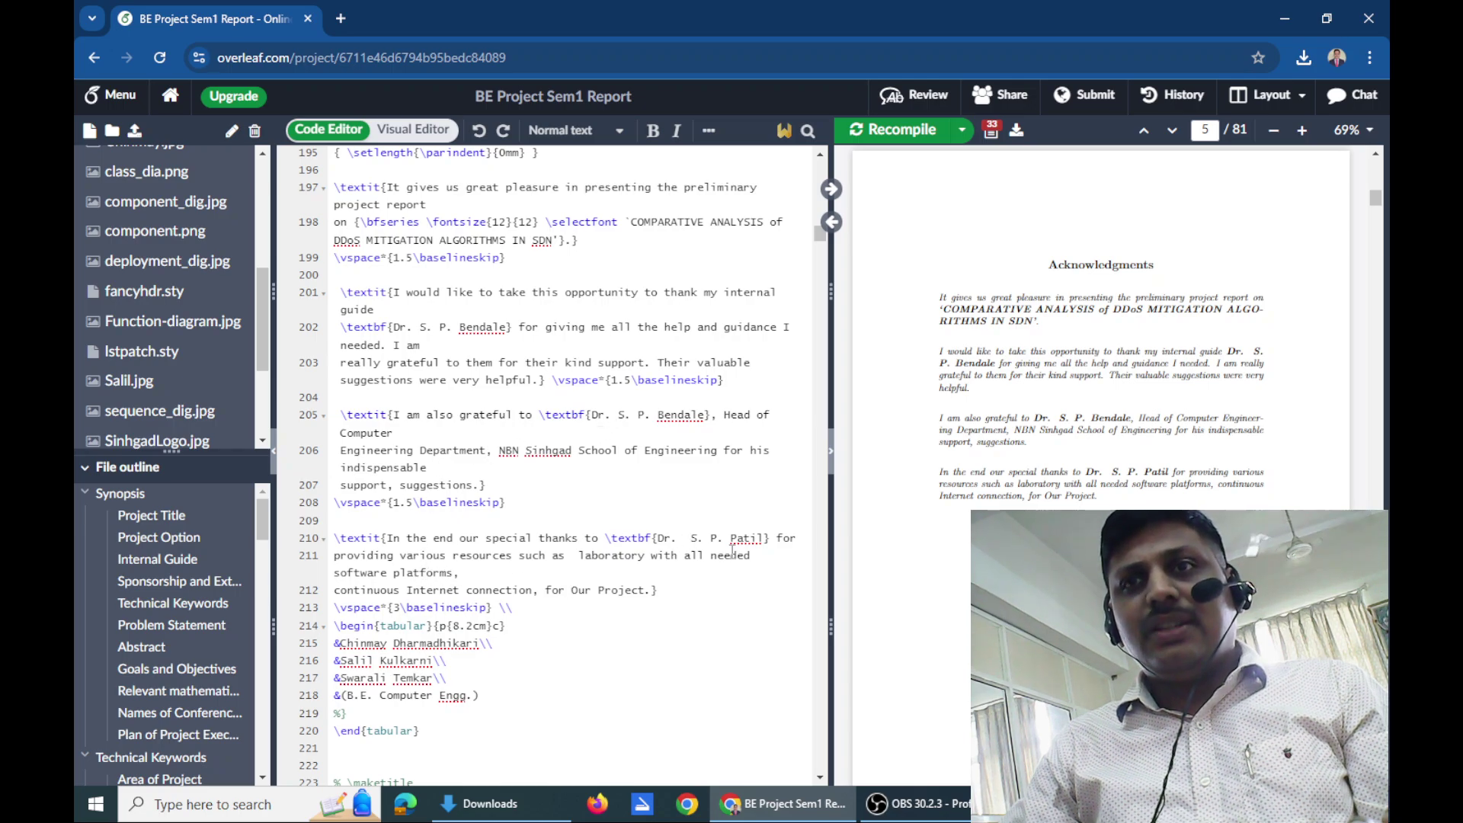
{"action": "scroll", "coordinate": [731, 551], "scroll_direction": "down", "scroll_amount": 1}
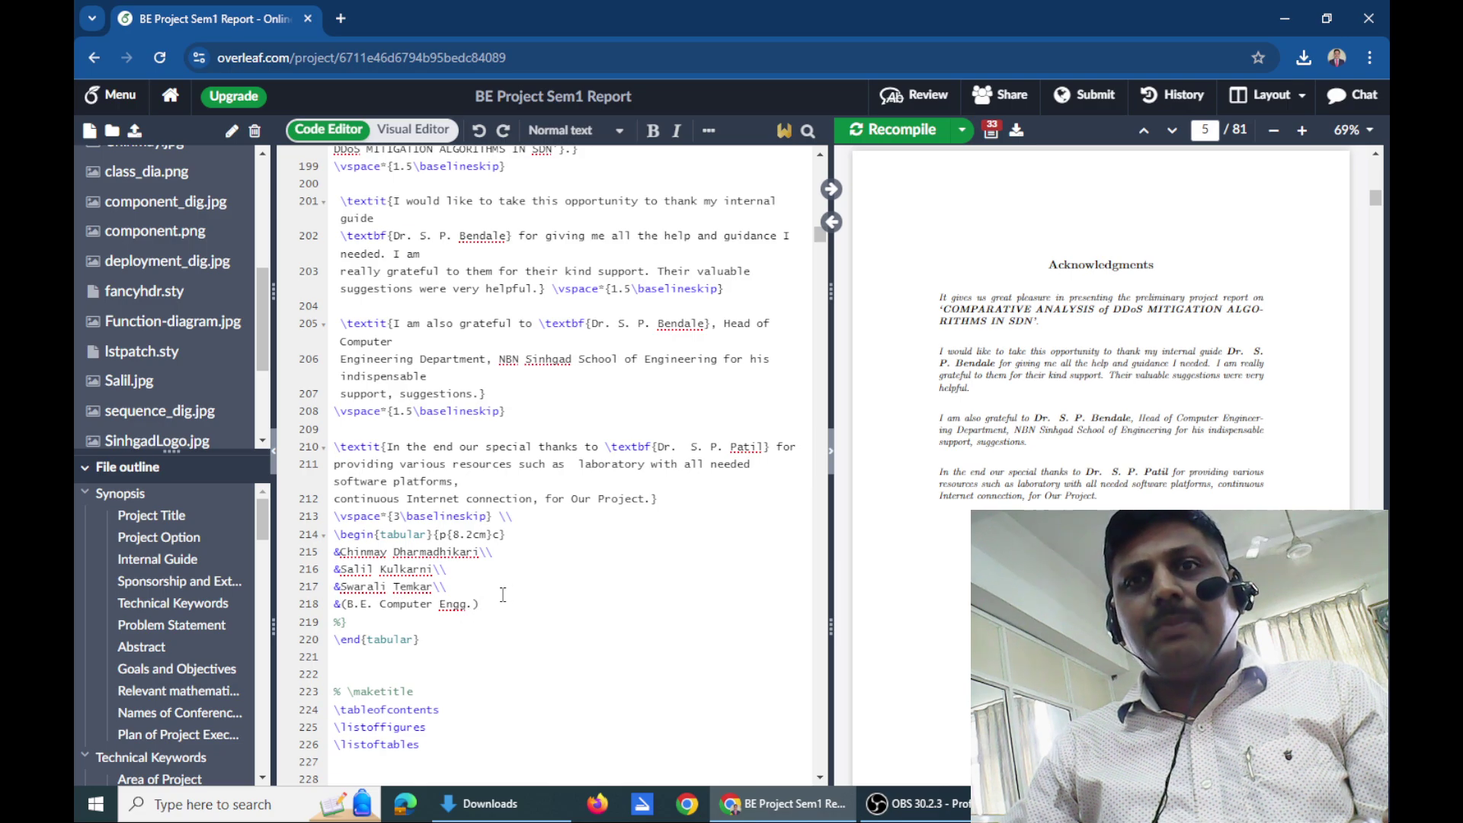
Show the compiled Contents page, highlight the \tableofcontents command in the source, and reconnect the editor
{"action": "scroll", "coordinate": [610, 588], "scroll_direction": "down", "scroll_amount": 2}
{"action": "scroll", "coordinate": [880, 519], "scroll_direction": "down", "scroll_amount": 5}
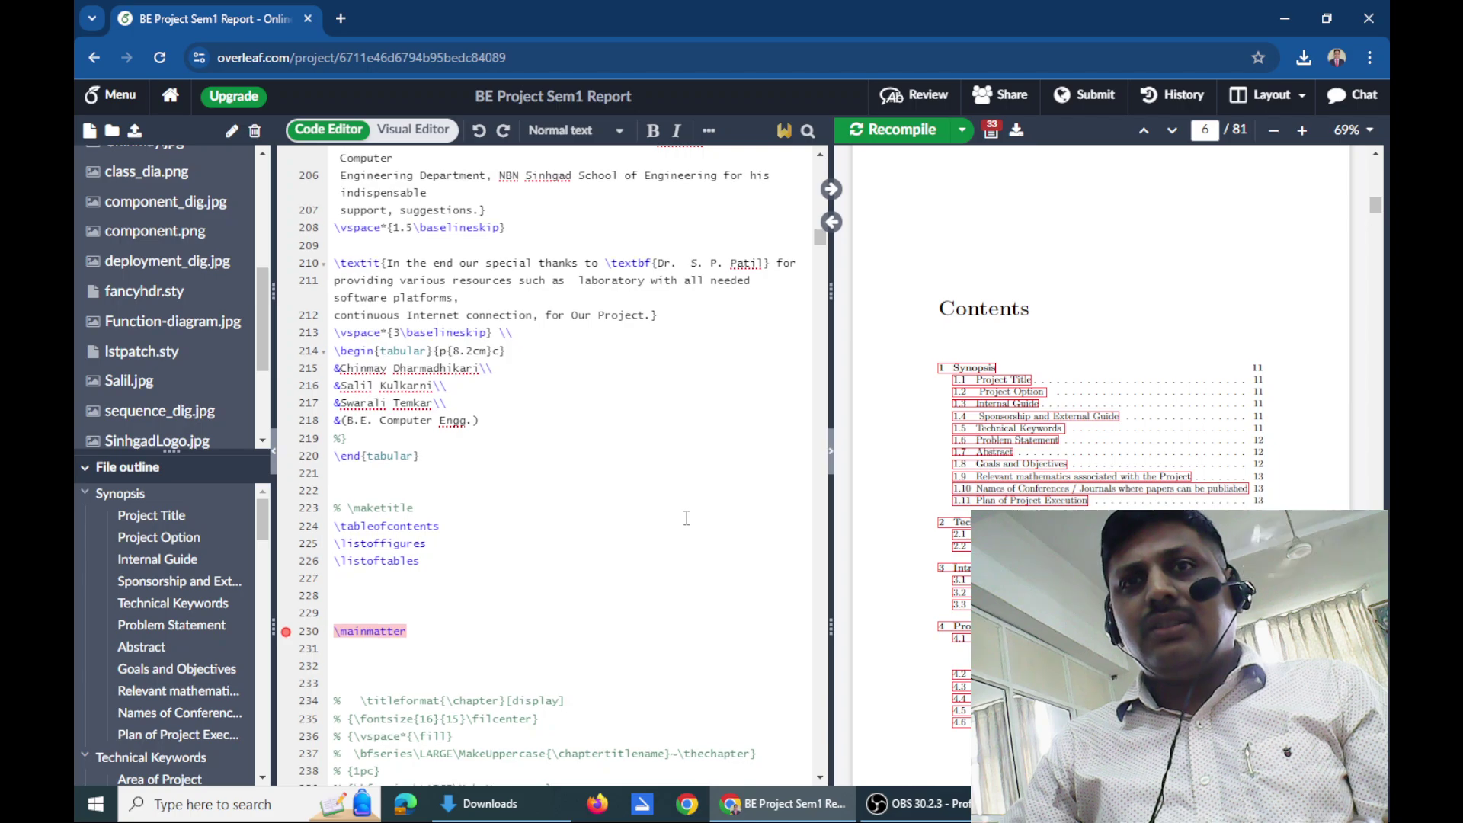
{"action": "scroll", "coordinate": [693, 517], "scroll_direction": "down", "scroll_amount": 1}
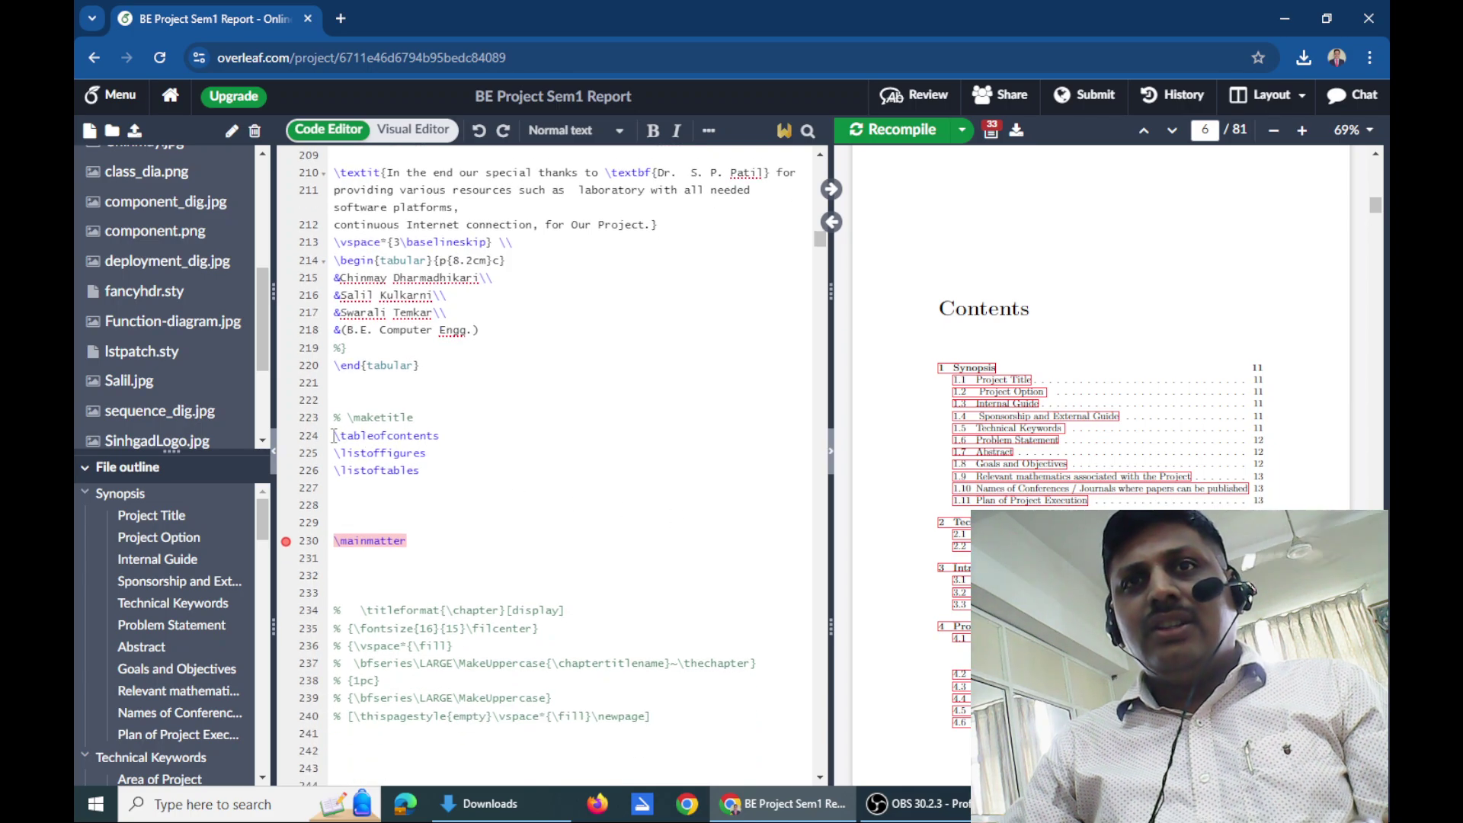
{"action": "left_click_drag", "start_coordinate": [333, 435], "coordinate": [440, 429]}
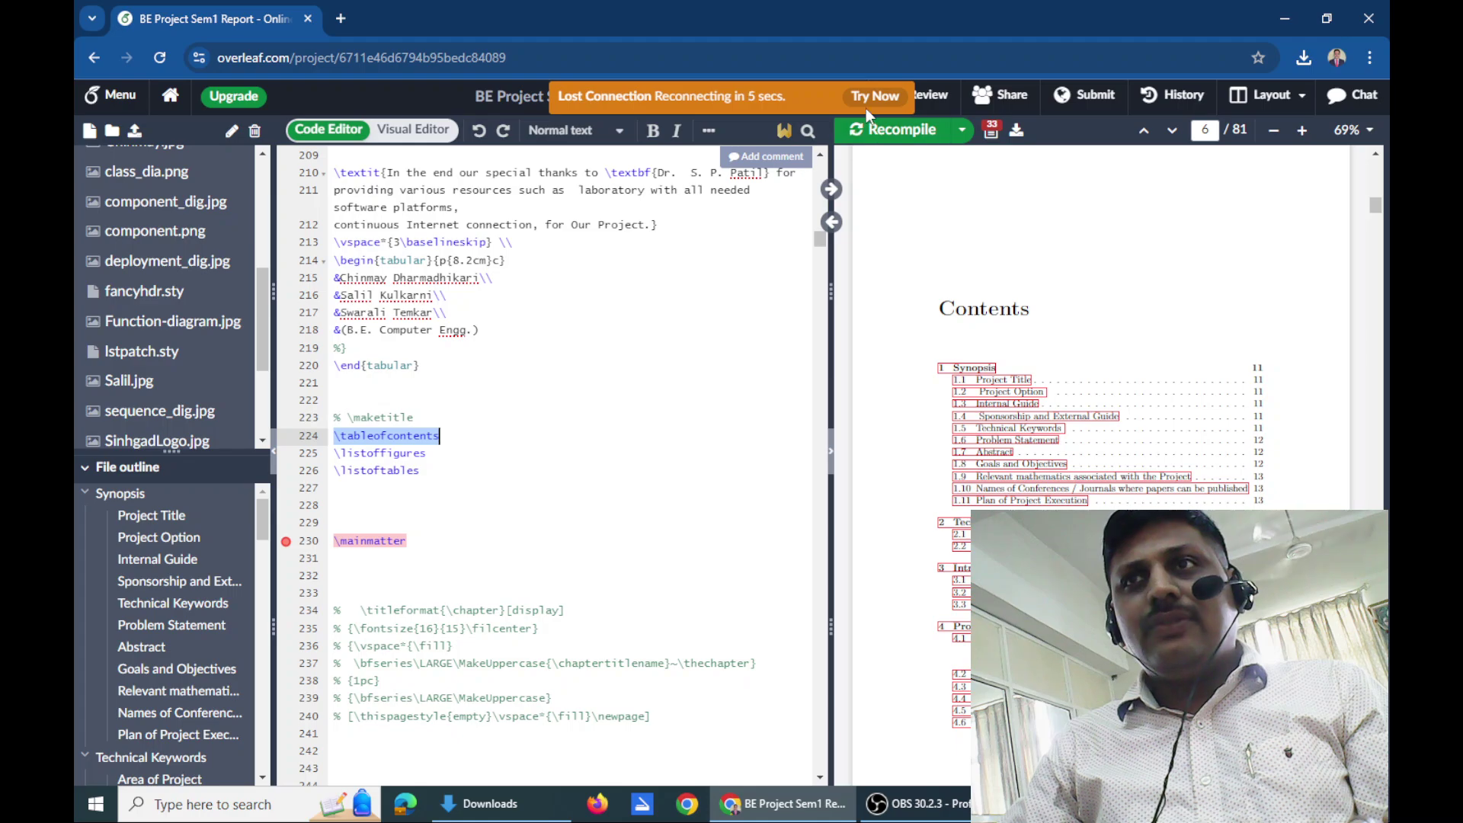
{"action": "left_click", "coordinate": [870, 105]}
{"action": "left_click", "coordinate": [871, 106]}
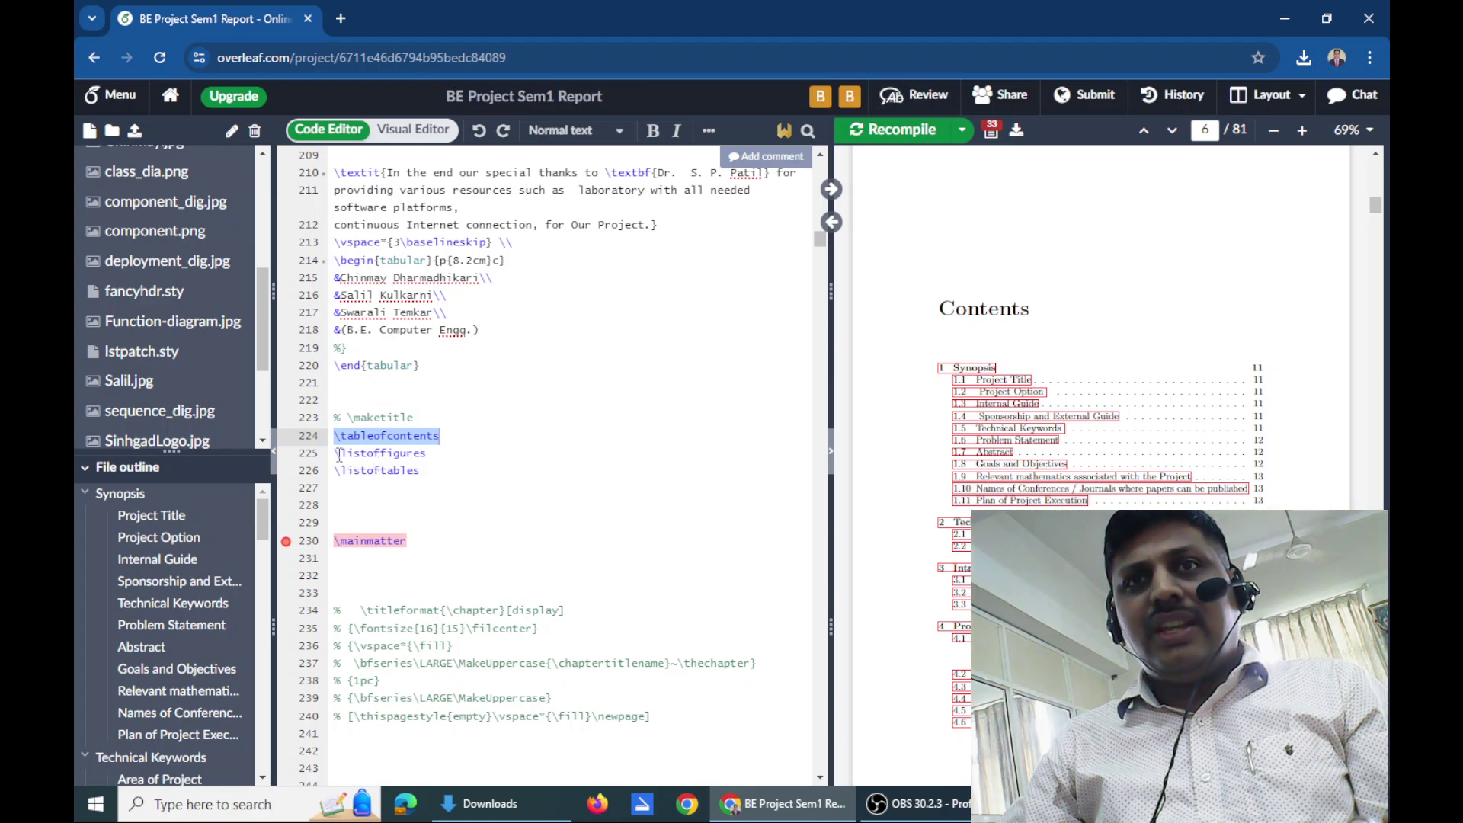
Highlight the \listoffigures command in the source and find the List of Figures page in the compiled preview
{"action": "left_click_drag", "start_coordinate": [338, 452], "coordinate": [432, 453]}
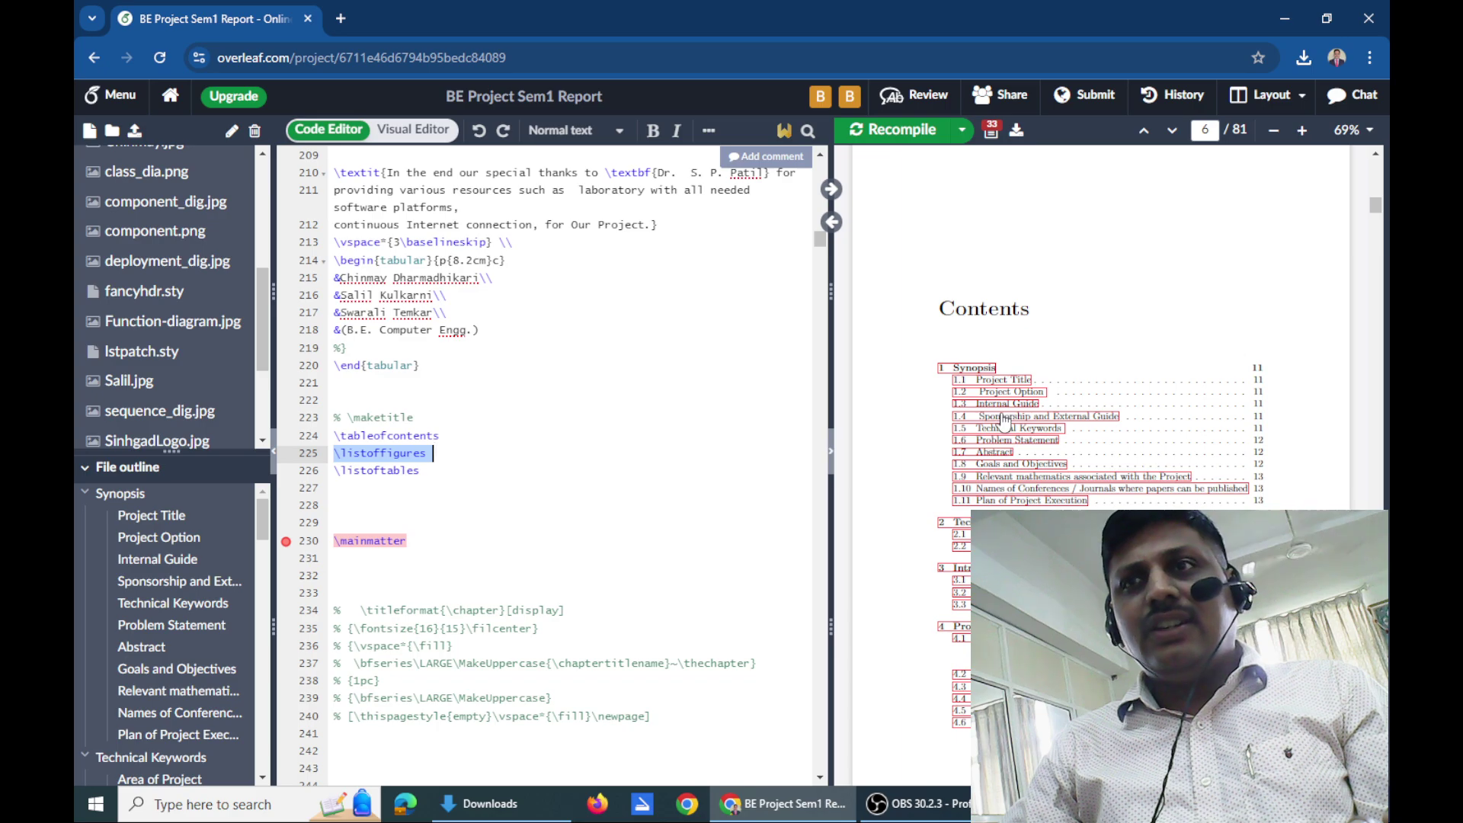
{"action": "scroll", "coordinate": [1009, 415], "scroll_direction": "down", "scroll_amount": 1}
{"action": "scroll", "coordinate": [1009, 416], "scroll_direction": "down", "scroll_amount": 10}
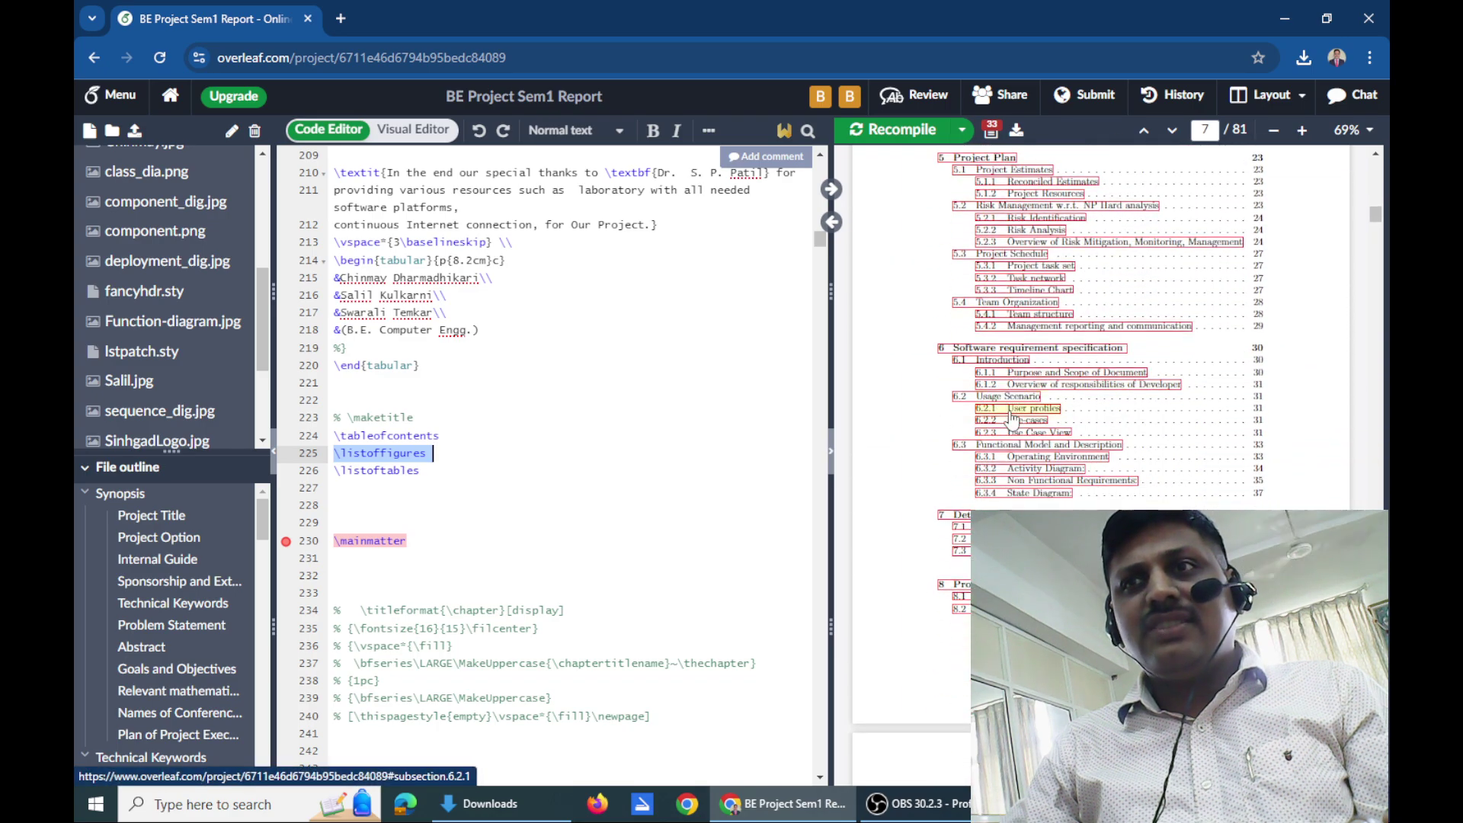
{"action": "scroll", "coordinate": [1011, 418], "scroll_direction": "down", "scroll_amount": 10}
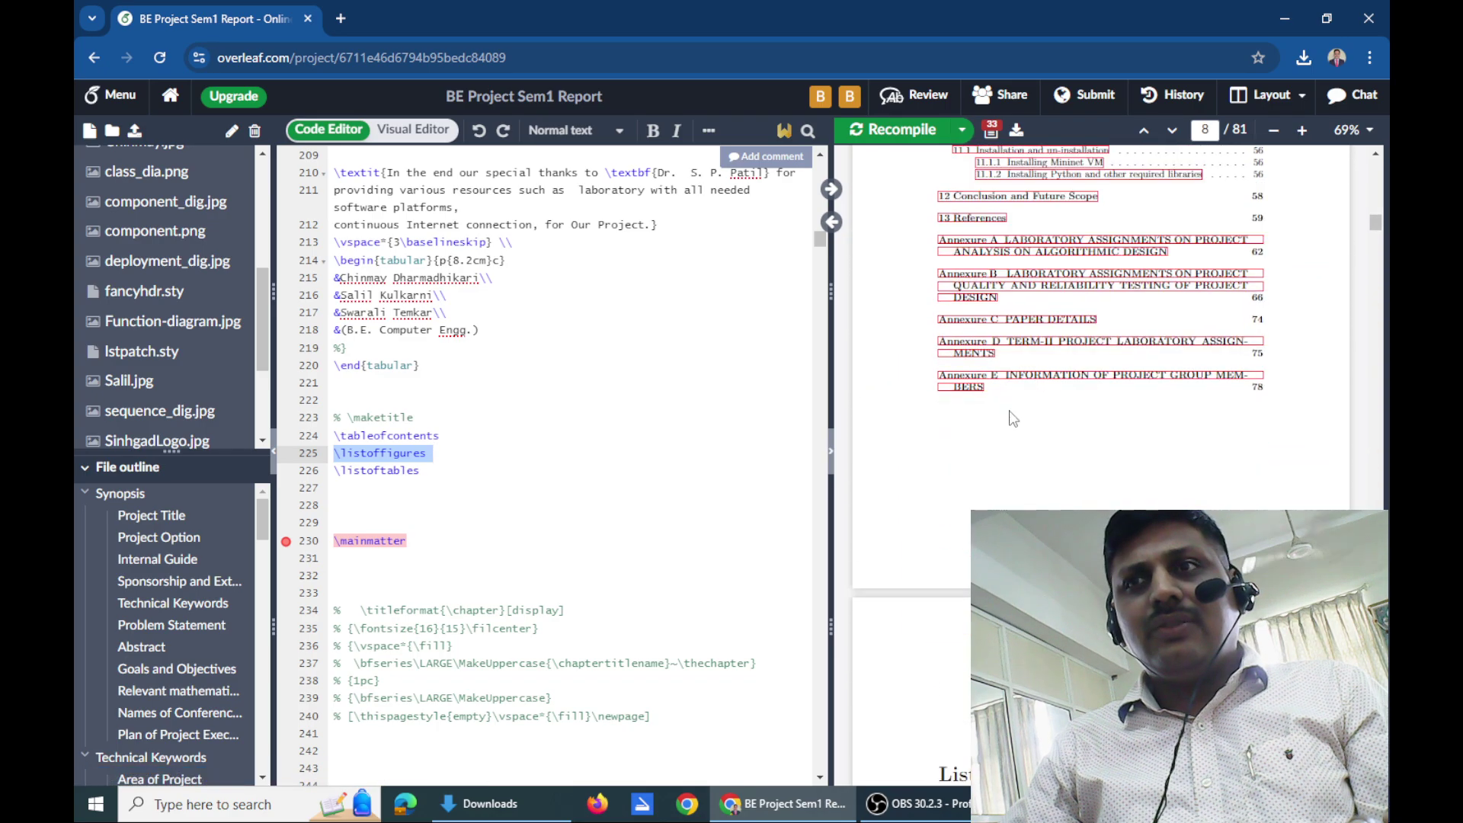
{"action": "scroll", "coordinate": [1012, 418], "scroll_direction": "down", "scroll_amount": 4}
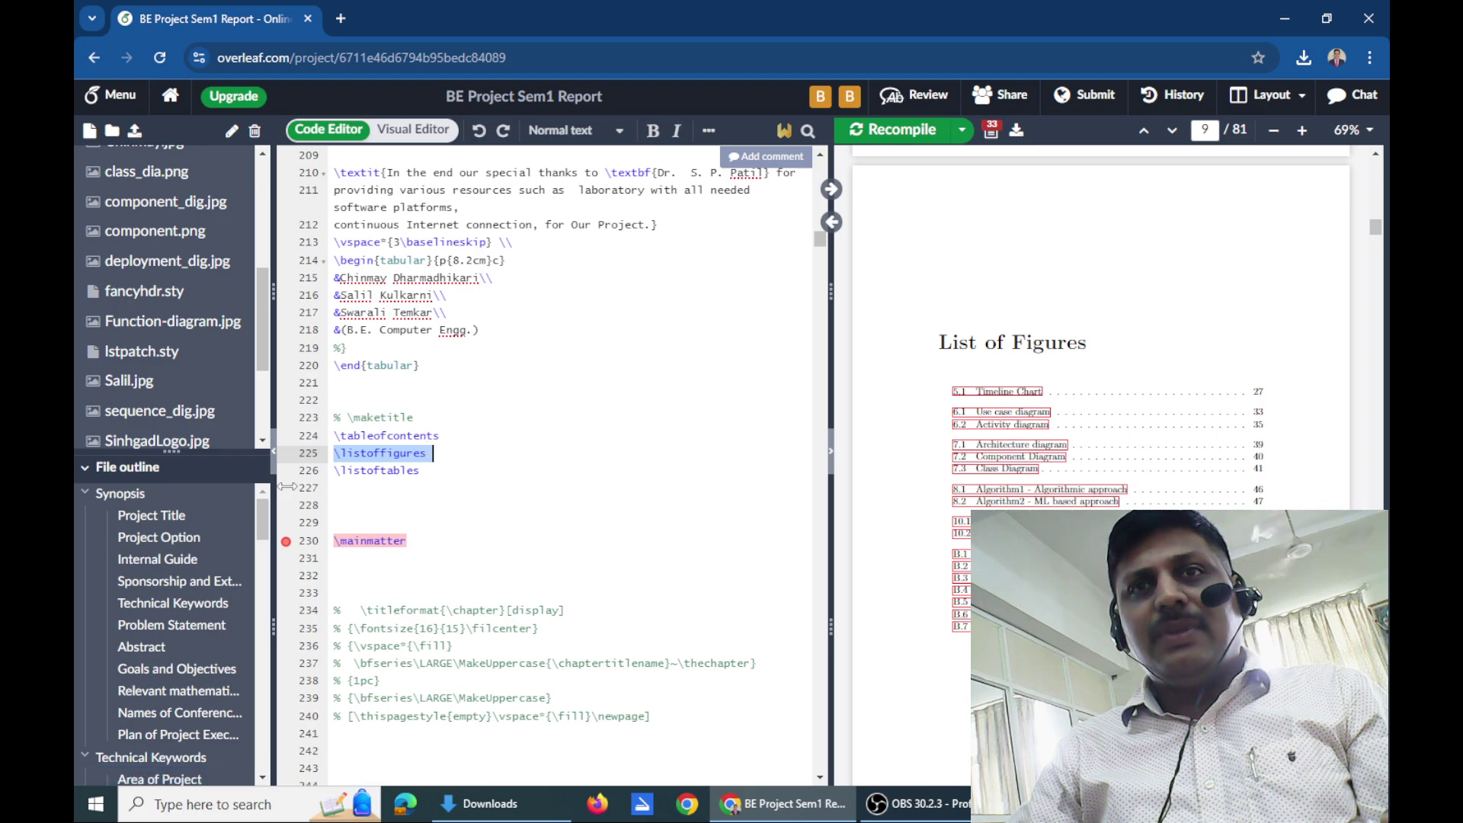
Highlight the \listoftables command, reconnect the editor, and find the List of Tables page in the compiled preview
{"action": "left_click_drag", "start_coordinate": [333, 471], "coordinate": [419, 471]}
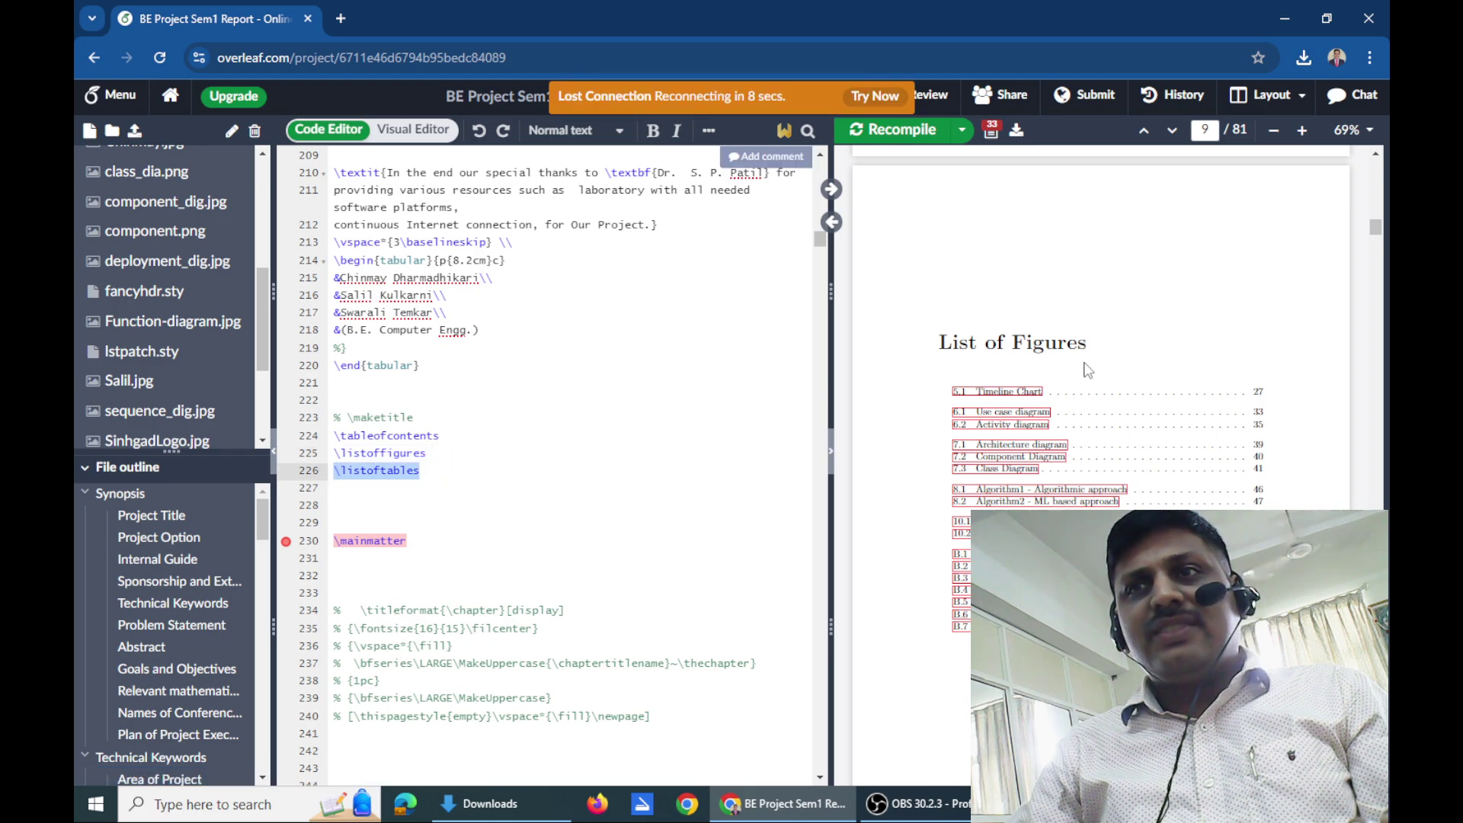
{"action": "left_click", "coordinate": [886, 99]}
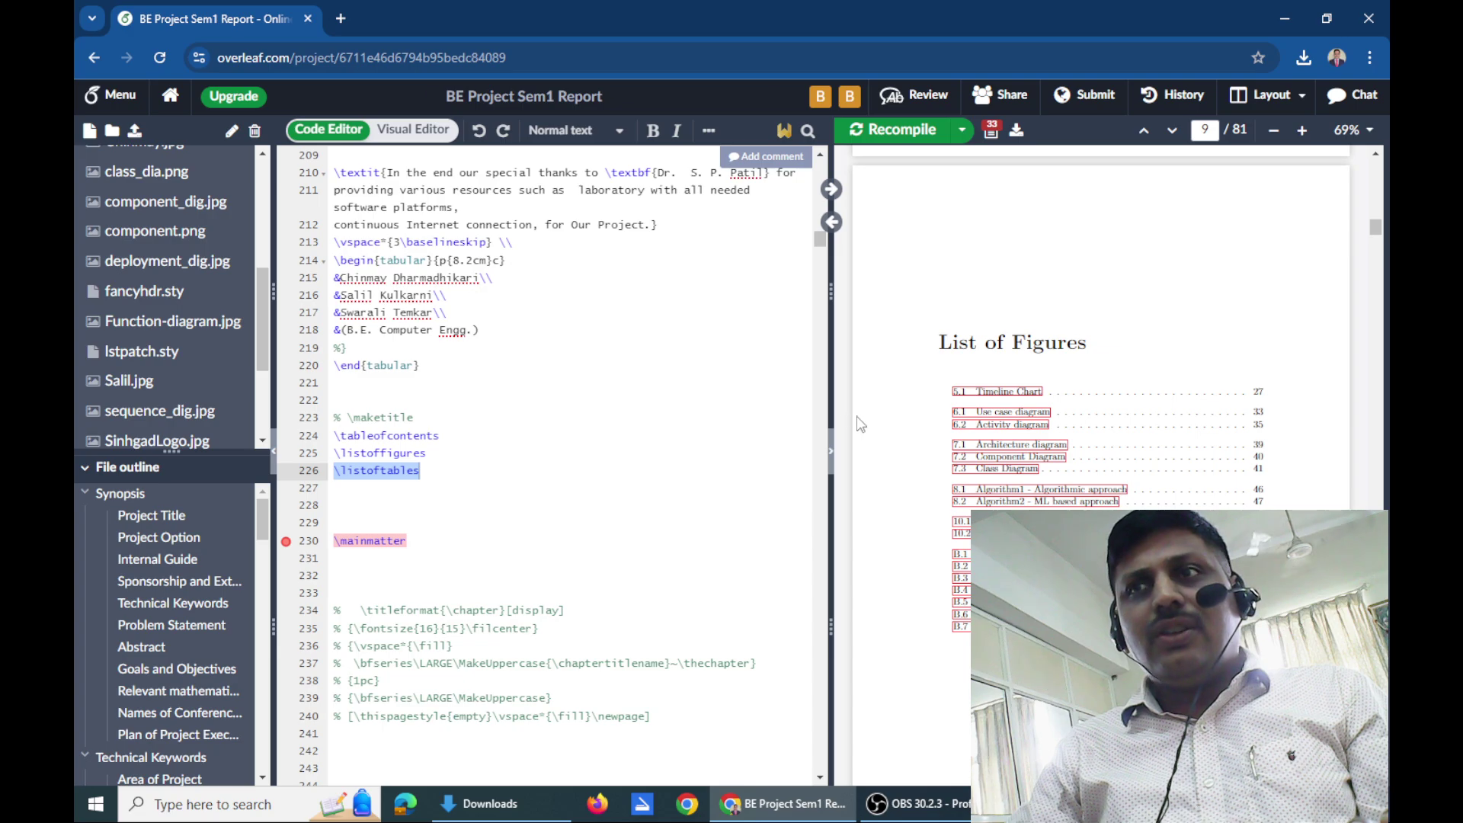
{"action": "scroll", "coordinate": [859, 423], "scroll_direction": "down", "scroll_amount": 6}
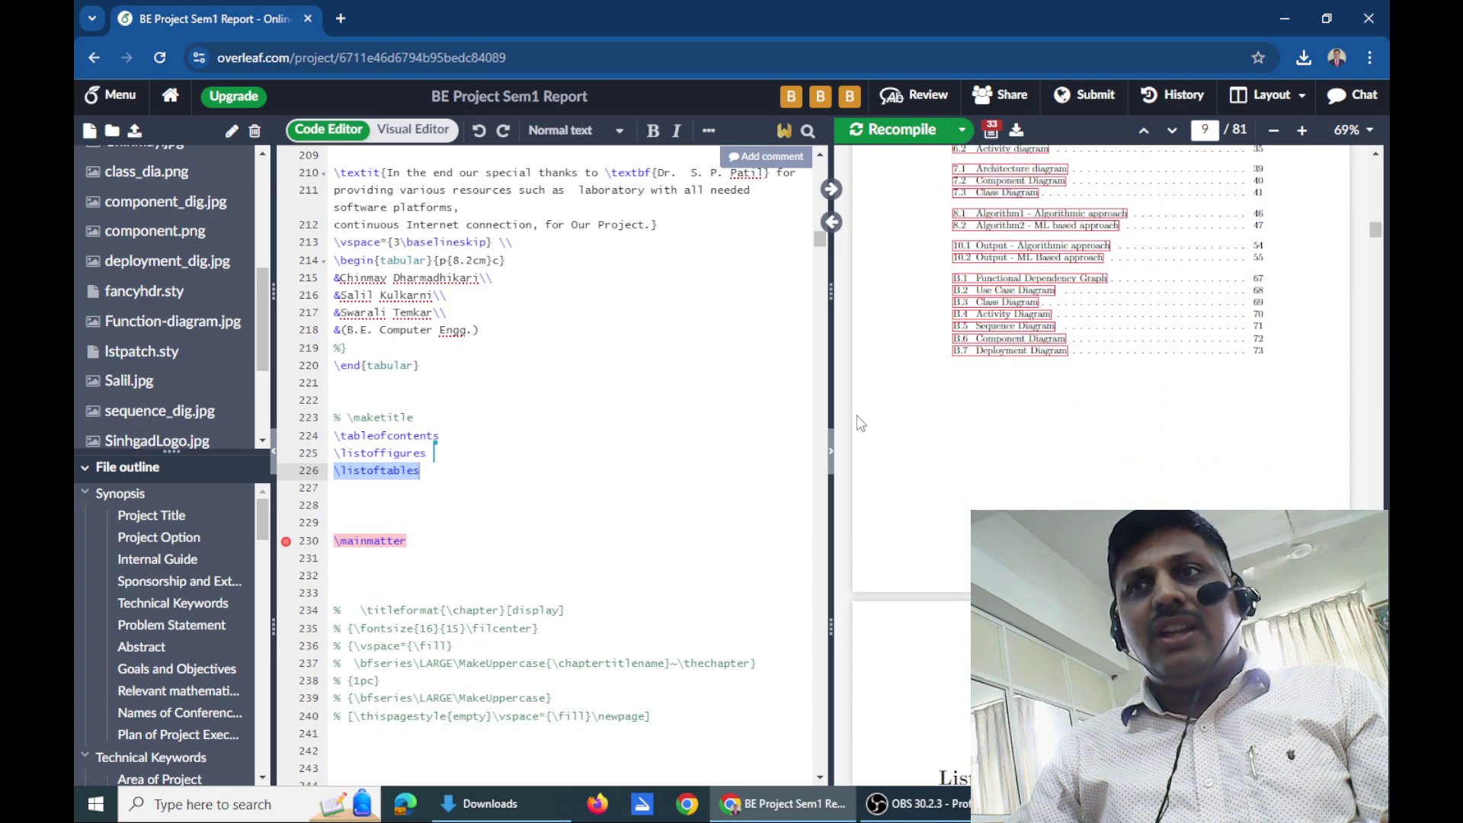
{"action": "scroll", "coordinate": [860, 424], "scroll_direction": "down", "scroll_amount": 1}
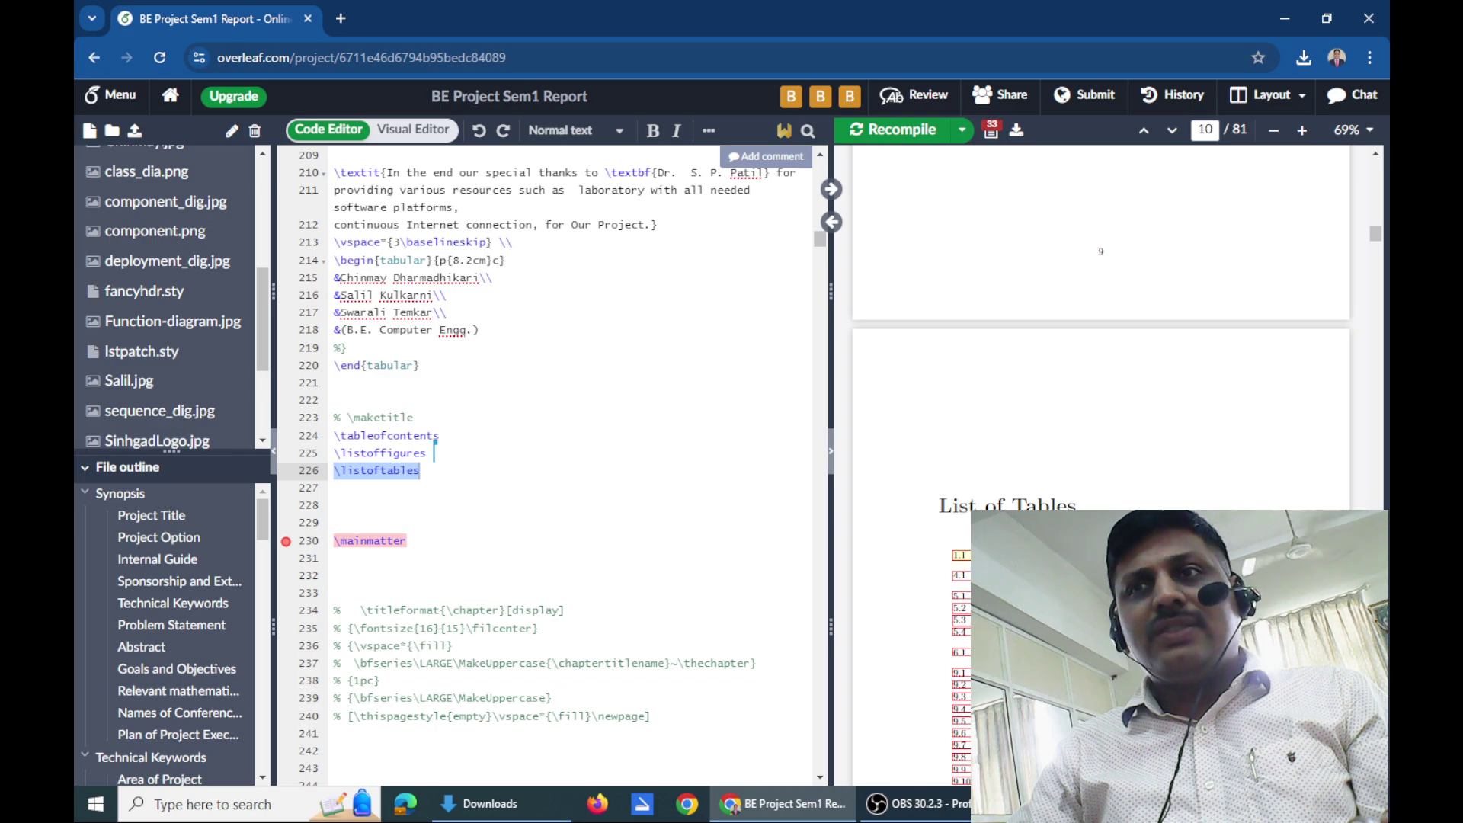
Go back through the List of Figures and Contents pages in the compiled preview
{"action": "scroll", "coordinate": [967, 460], "scroll_direction": "up", "scroll_amount": 7}
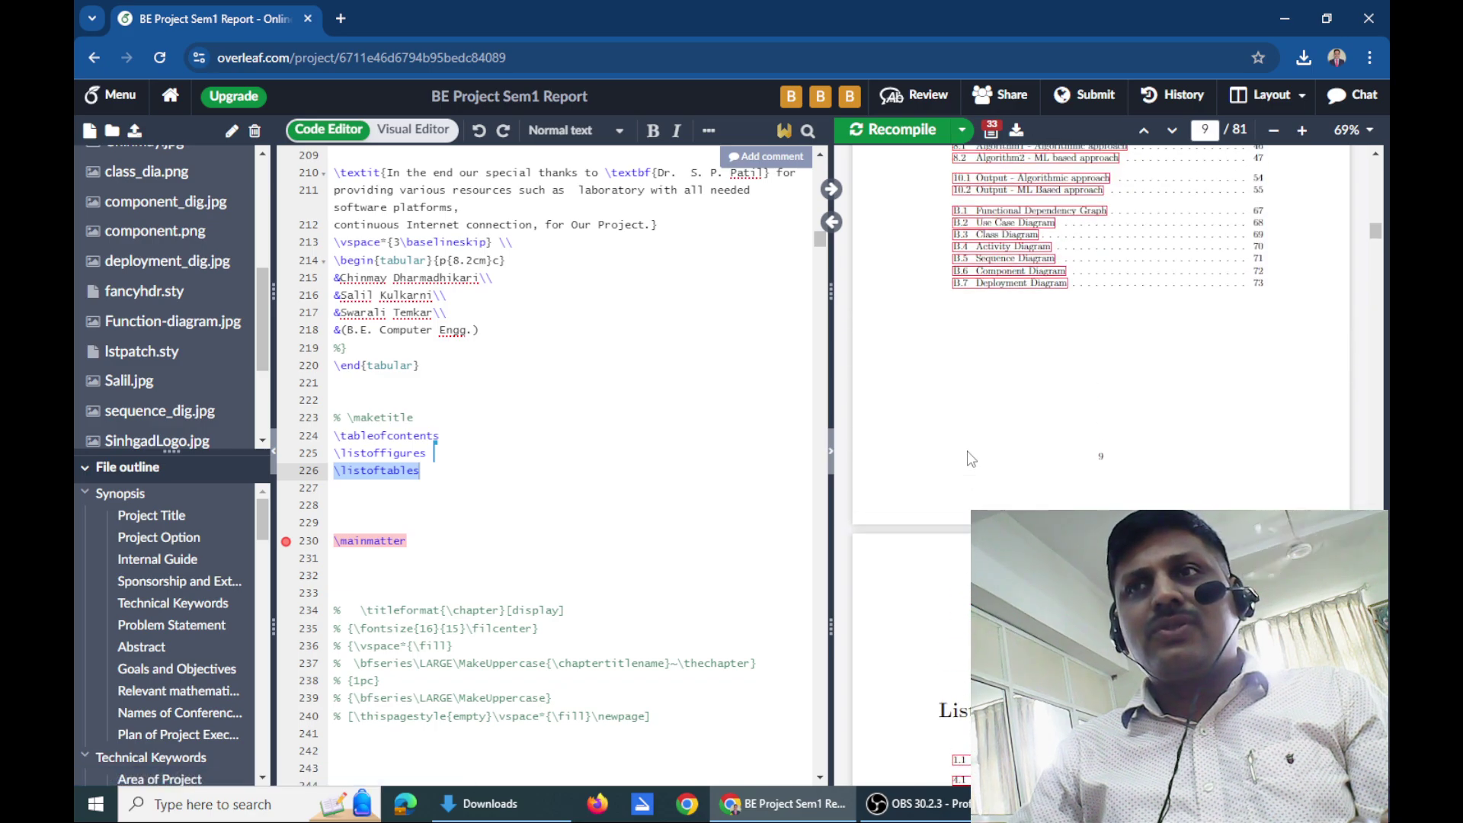
{"action": "scroll", "coordinate": [979, 387], "scroll_direction": "up", "scroll_amount": 5}
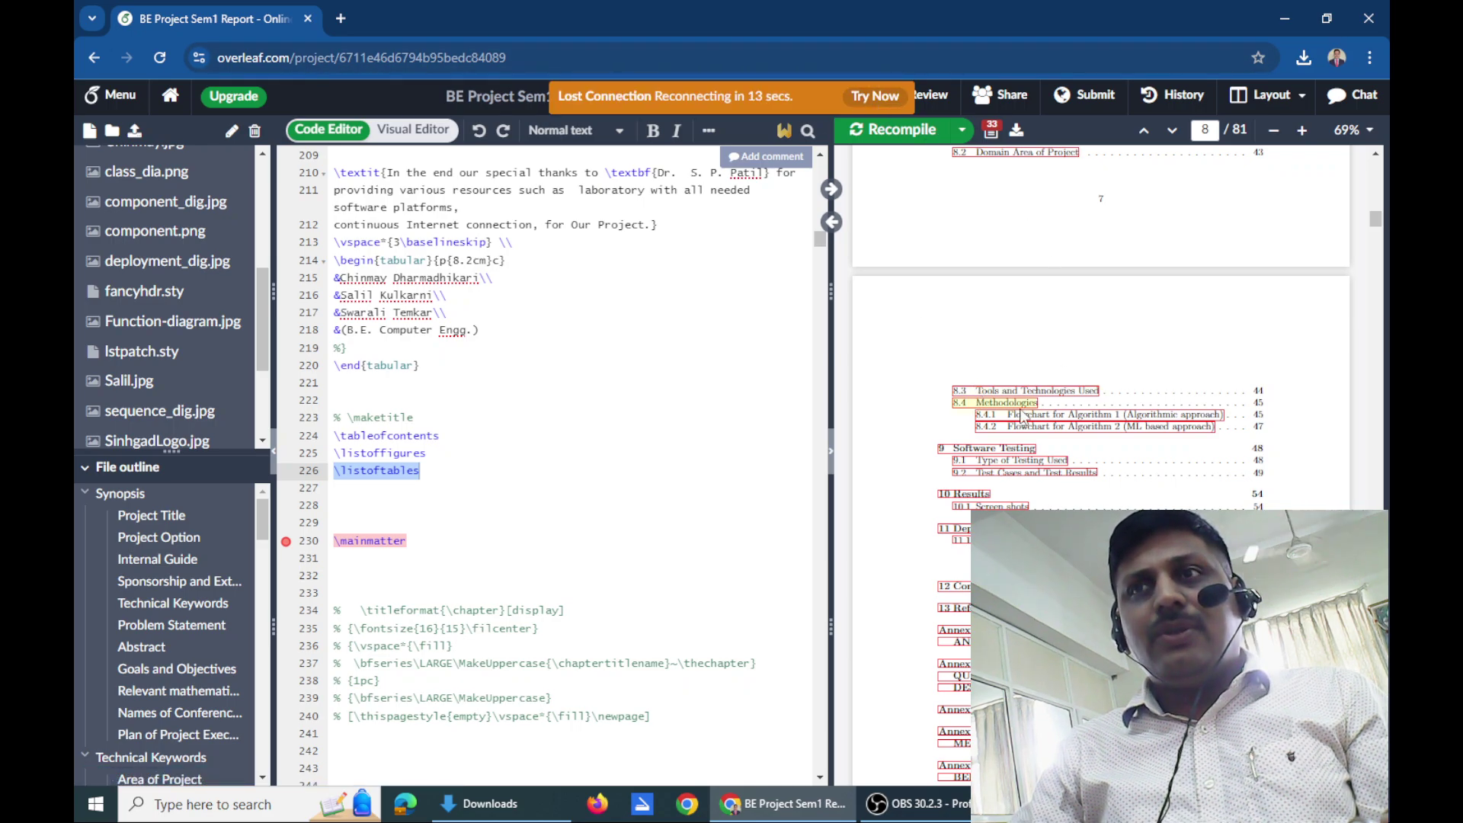
{"action": "scroll", "coordinate": [958, 308], "scroll_direction": "up", "scroll_amount": 3}
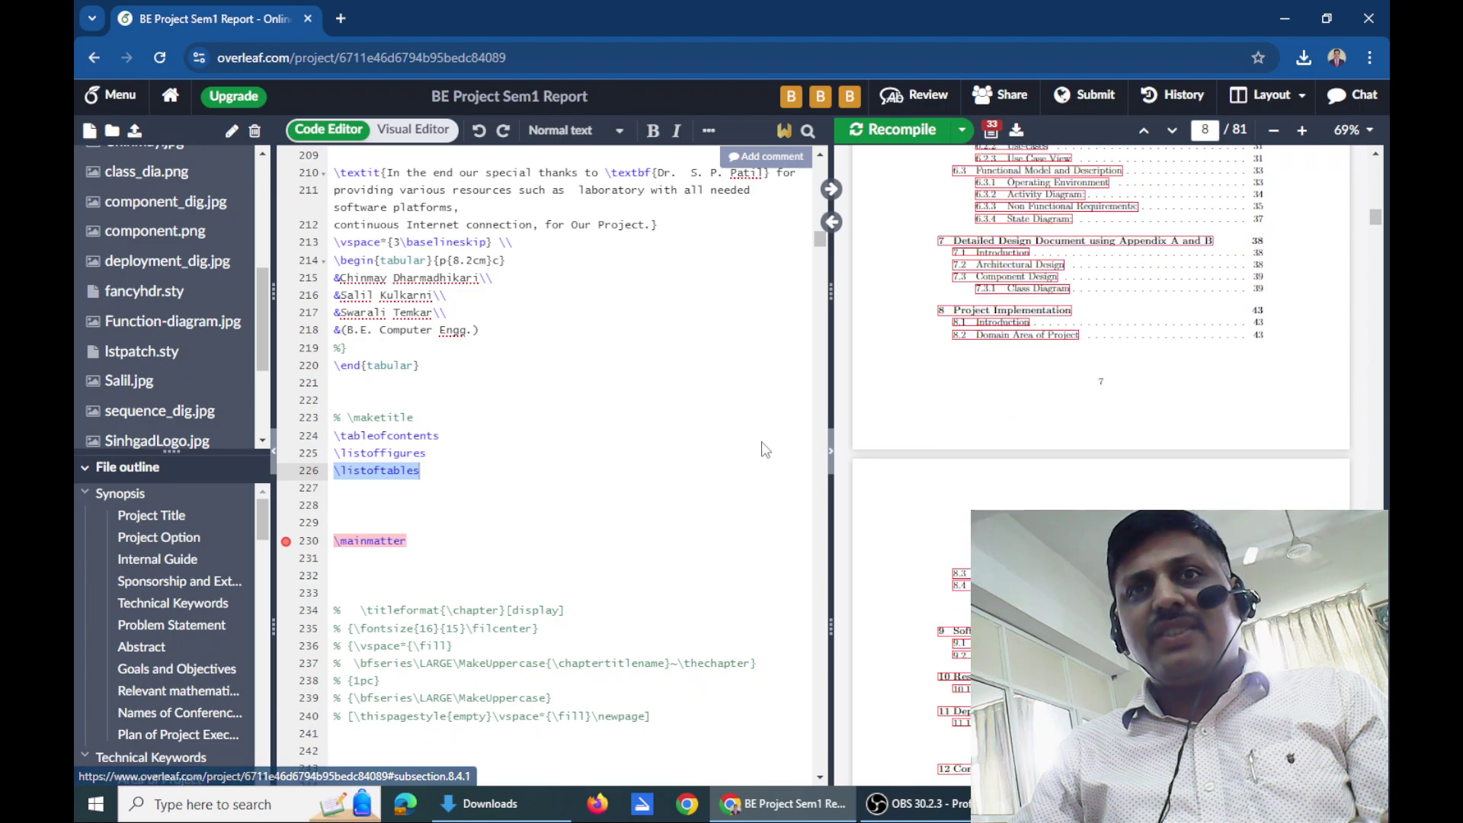
Find Chapter 1 Synopsis in the compiled preview and review its sections in the source, from Project Title to Relevant mathematics
{"action": "scroll", "coordinate": [888, 513], "scroll_direction": "down", "scroll_amount": 2}
{"action": "scroll", "coordinate": [747, 502], "scroll_direction": "down", "scroll_amount": 2}
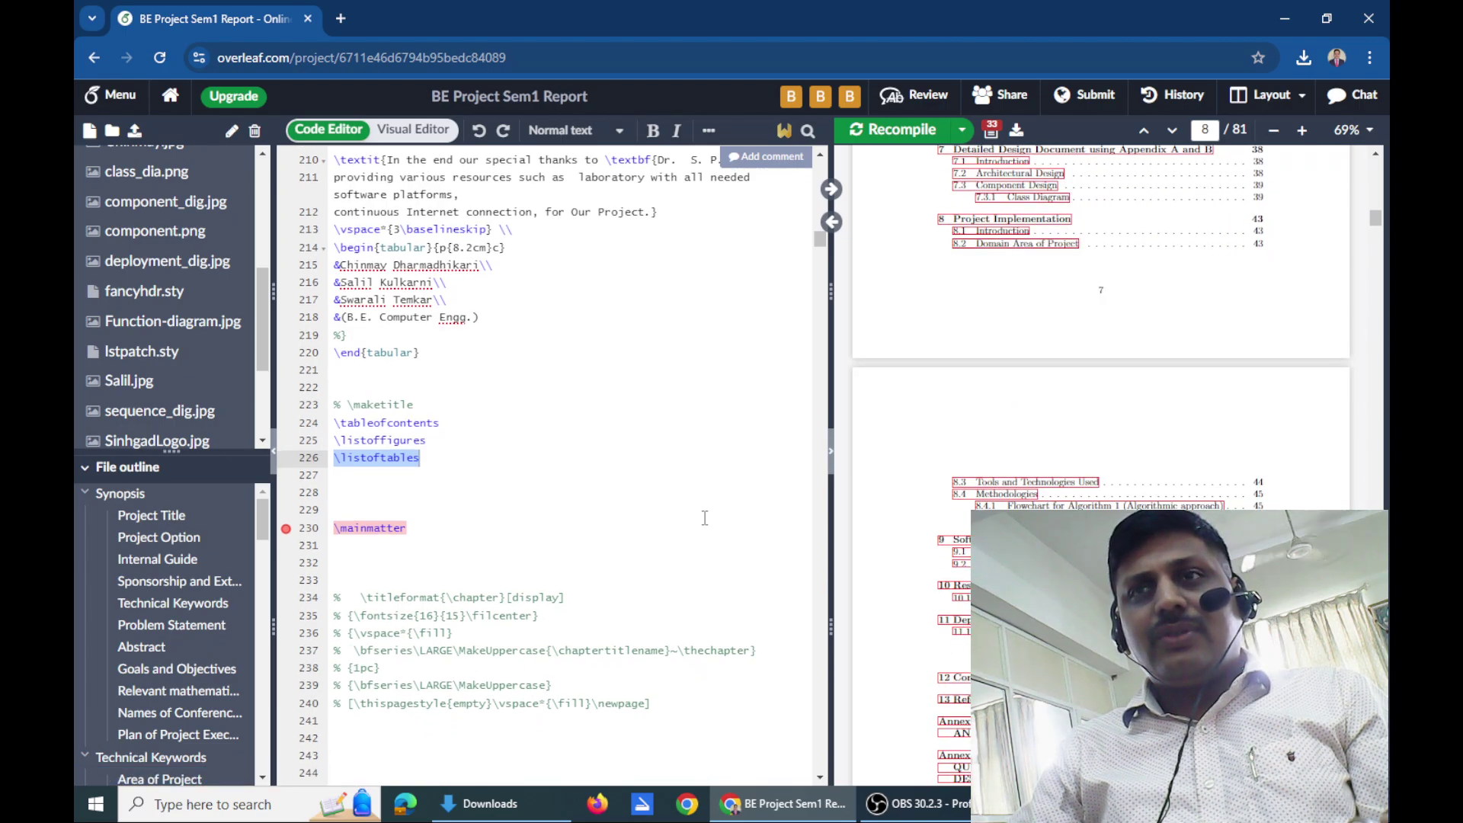
{"action": "scroll", "coordinate": [960, 515], "scroll_direction": "down", "scroll_amount": 20}
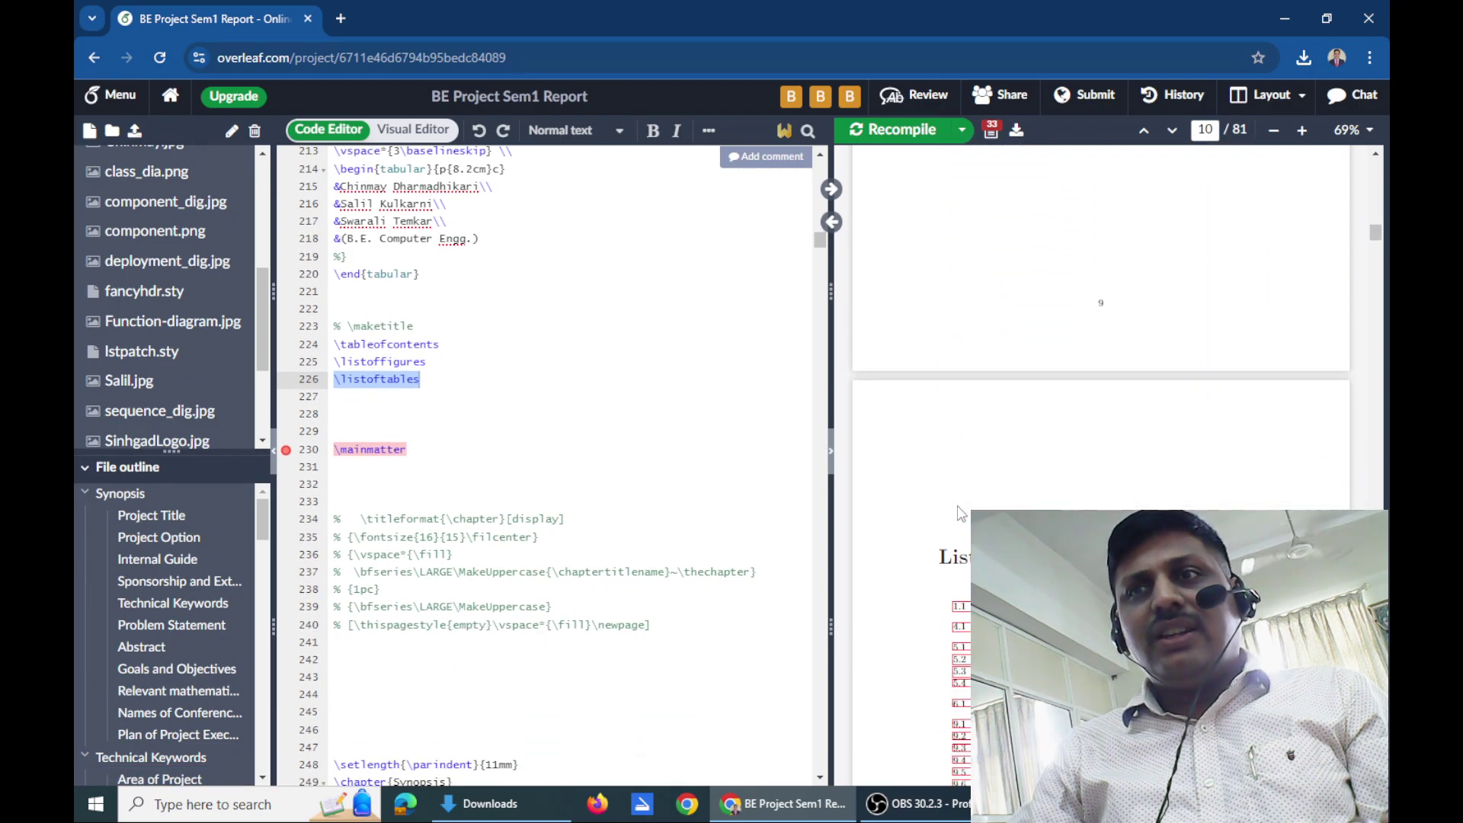
{"action": "scroll", "coordinate": [955, 515], "scroll_direction": "down", "scroll_amount": 5}
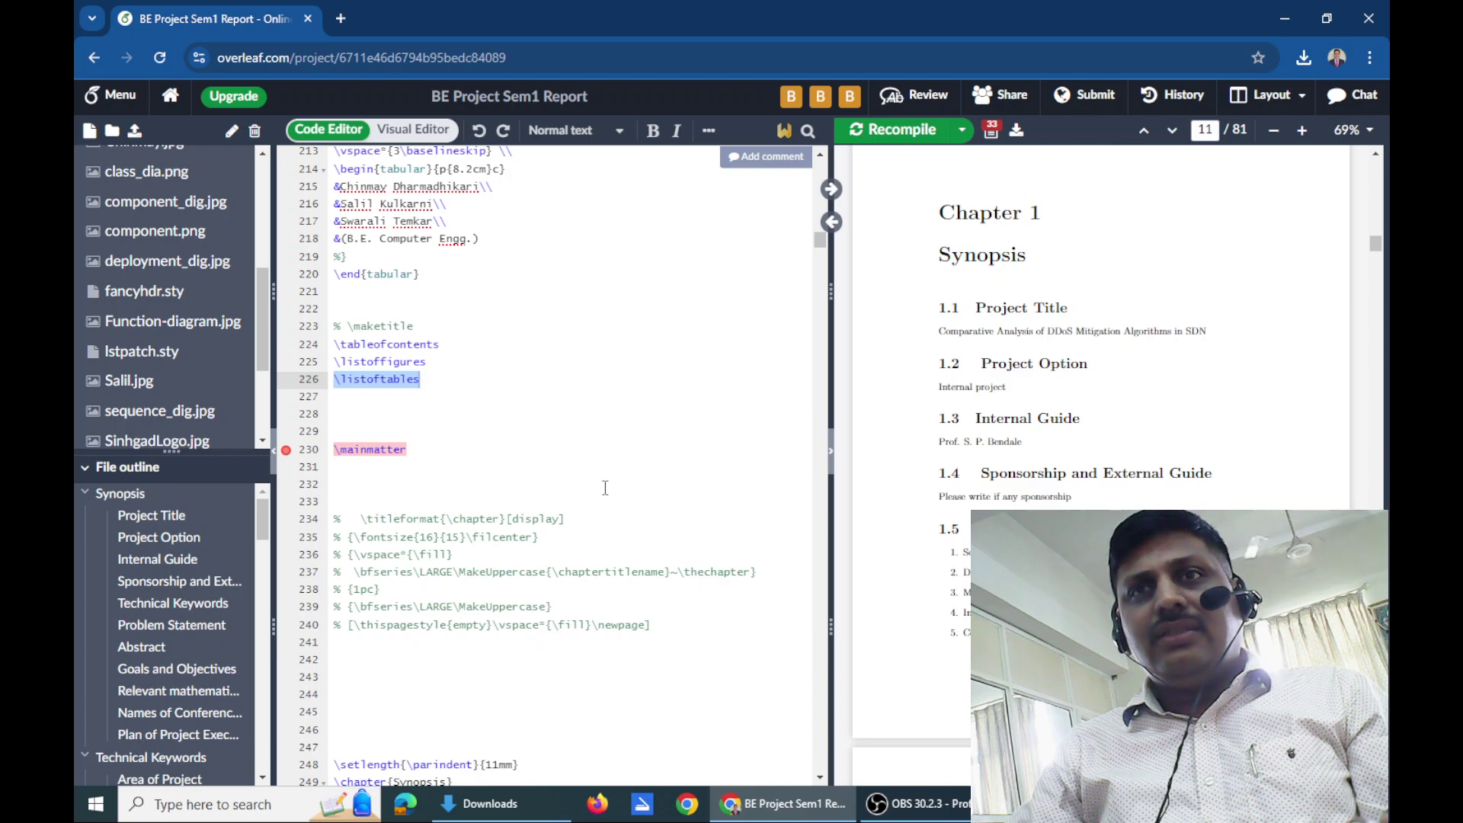
{"action": "scroll", "coordinate": [587, 486], "scroll_direction": "down", "scroll_amount": 6}
{"action": "scroll", "coordinate": [587, 486], "scroll_direction": "down", "scroll_amount": 7}
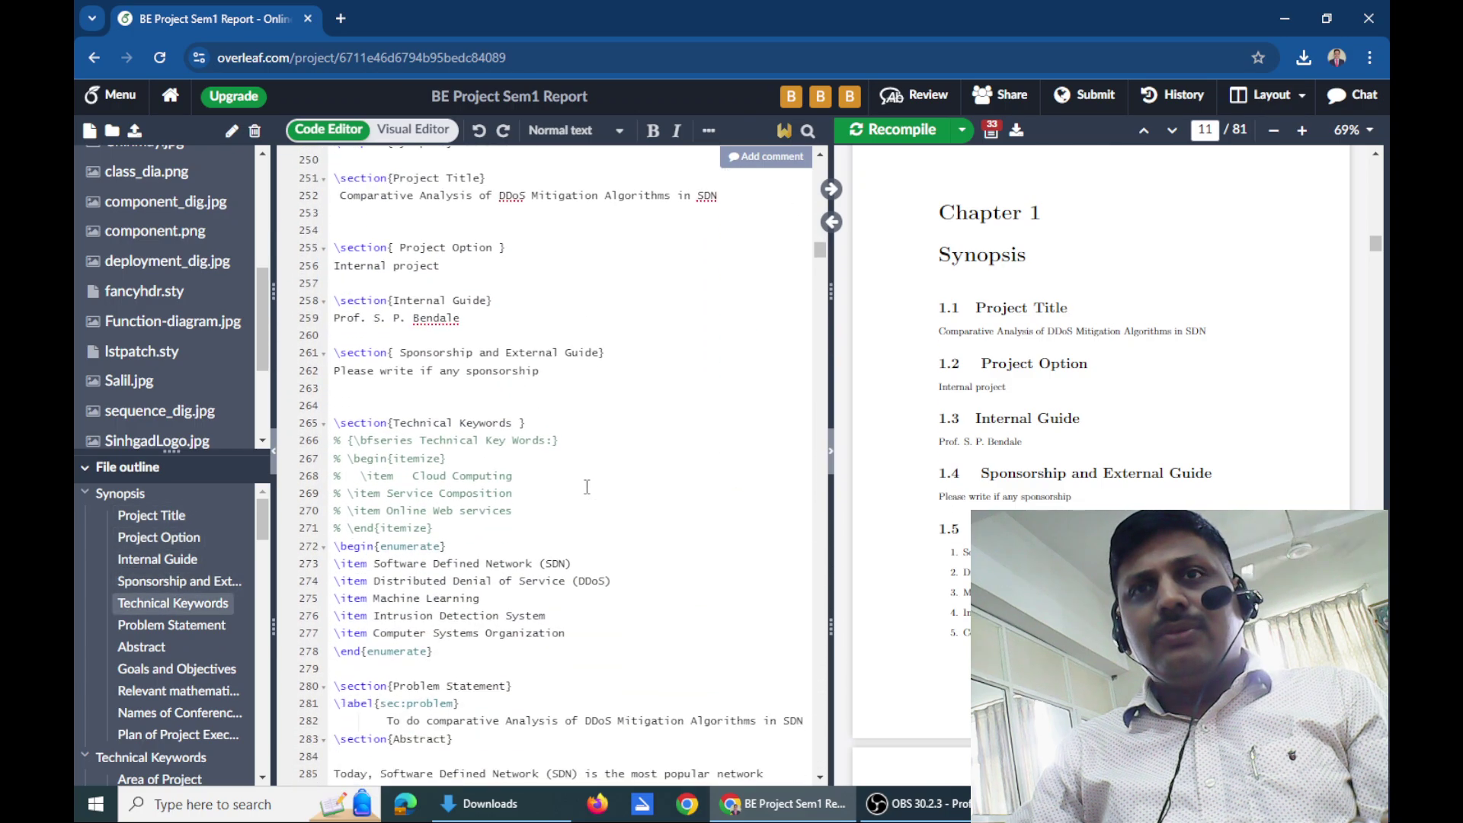
{"action": "scroll", "coordinate": [587, 486], "scroll_direction": "down", "scroll_amount": 8}
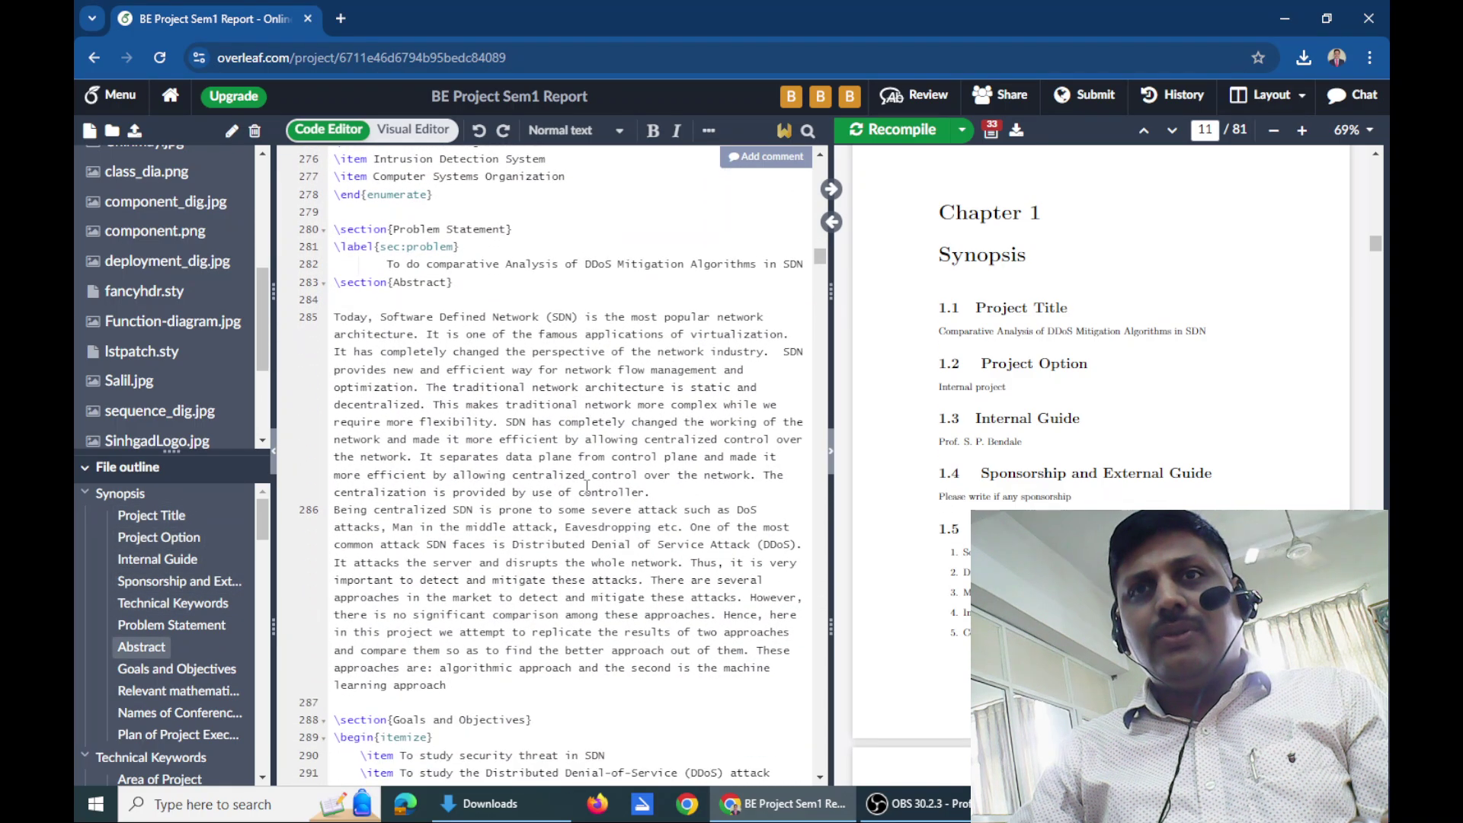
{"action": "scroll", "coordinate": [586, 486], "scroll_direction": "down", "scroll_amount": 3}
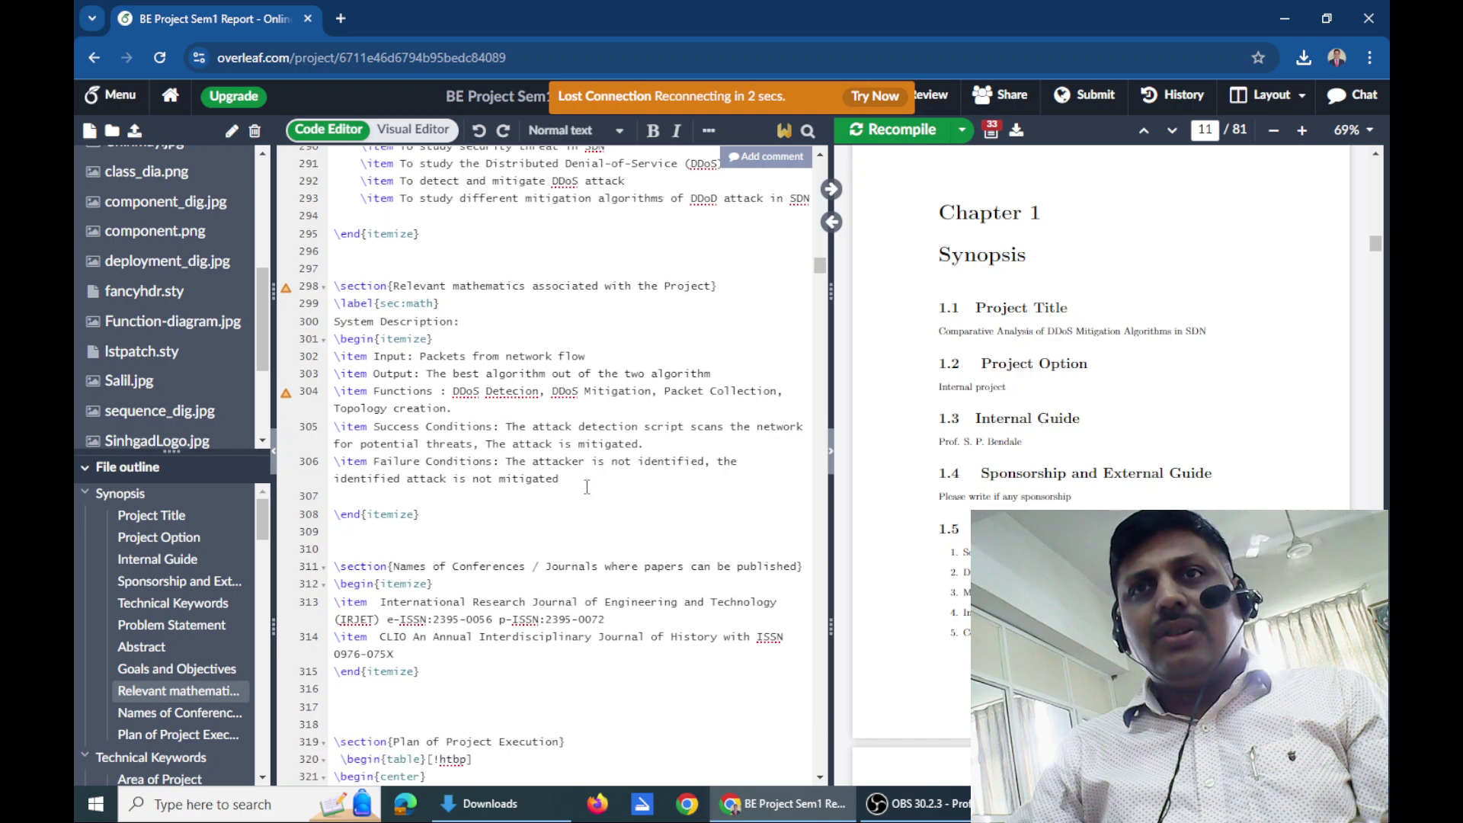
Reconnect the editor, find the Technical Keywords chapter in the source, and highlight the title in its \chapter command
{"action": "left_click", "coordinate": [876, 97]}
{"action": "scroll", "coordinate": [619, 358], "scroll_direction": "down", "scroll_amount": 2}
{"action": "scroll", "coordinate": [618, 358], "scroll_direction": "down", "scroll_amount": 15}
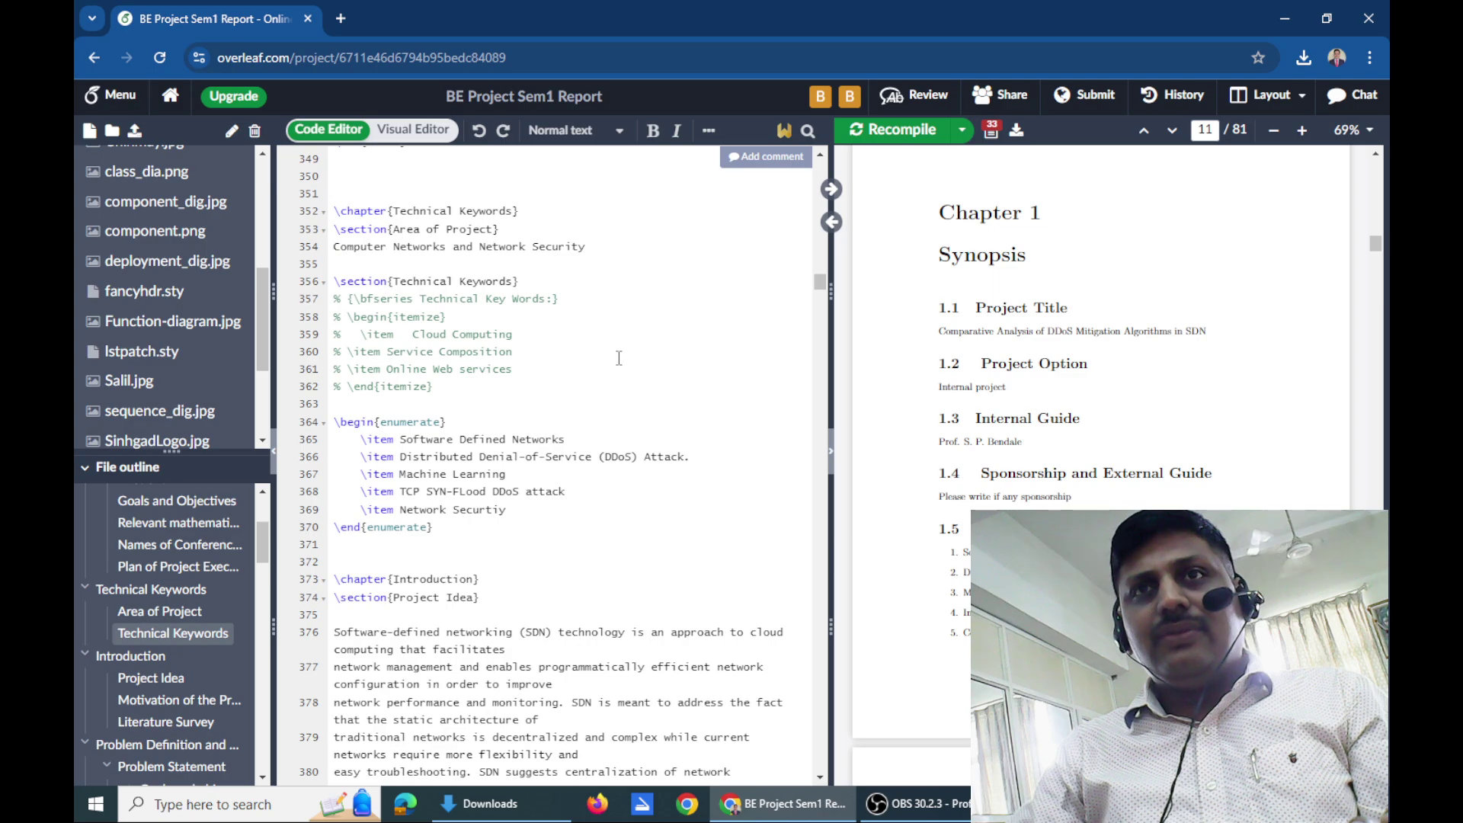
{"action": "left_click", "coordinate": [396, 210]}
{"action": "key", "text": "shift+Right"}
{"action": "key", "text": "shift+Right"}
{"action": "key", "text": "shift+Right"}
{"action": "key", "text": "shift+Right"}
{"action": "key", "text": "shift+Right"}
{"action": "key", "text": "shift+Right"}
{"action": "key", "text": "shift+Right"}
{"action": "key", "text": "shift+Right"}
{"action": "key", "text": "shift+Right"}
{"action": "key", "text": "shift+Right"}
{"action": "key", "text": "shift+Right"}
{"action": "key", "text": "shift+Right"}
{"action": "key", "text": "shift+Right"}
{"action": "key", "text": "shift+Right"}
{"action": "key", "text": "shift+Right"}
{"action": "key", "text": "shift+Right"}
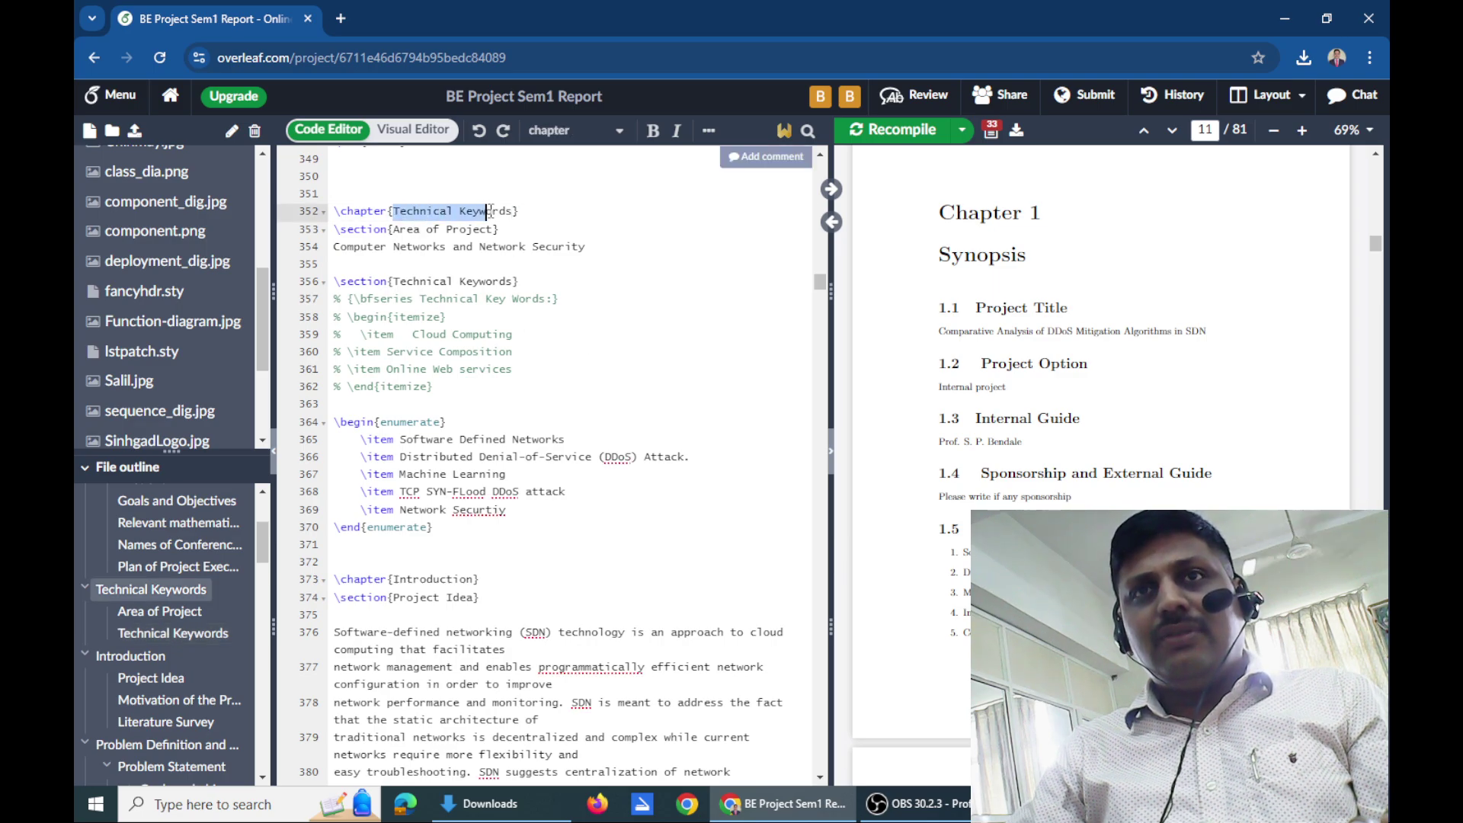
Highlight the "Area of Project" title in the \section command of the Technical Keywords chapter
{"action": "left_click", "coordinate": [394, 229]}
{"action": "key", "text": "shift+Right"}
{"action": "key", "text": "shift+Right"}
{"action": "key", "text": "shift+Right"}
{"action": "key", "text": "shift+Right"}
{"action": "key", "text": "shift+Right"}
{"action": "key", "text": "shift+Right"}
{"action": "key", "text": "shift+Right"}
{"action": "key", "text": "shift+Right"}
{"action": "key", "text": "shift+Right"}
{"action": "key", "text": "shift+Right"}
{"action": "key", "text": "shift+Right"}
{"action": "key", "text": "shift+Right"}
{"action": "key", "text": "shift+Right"}
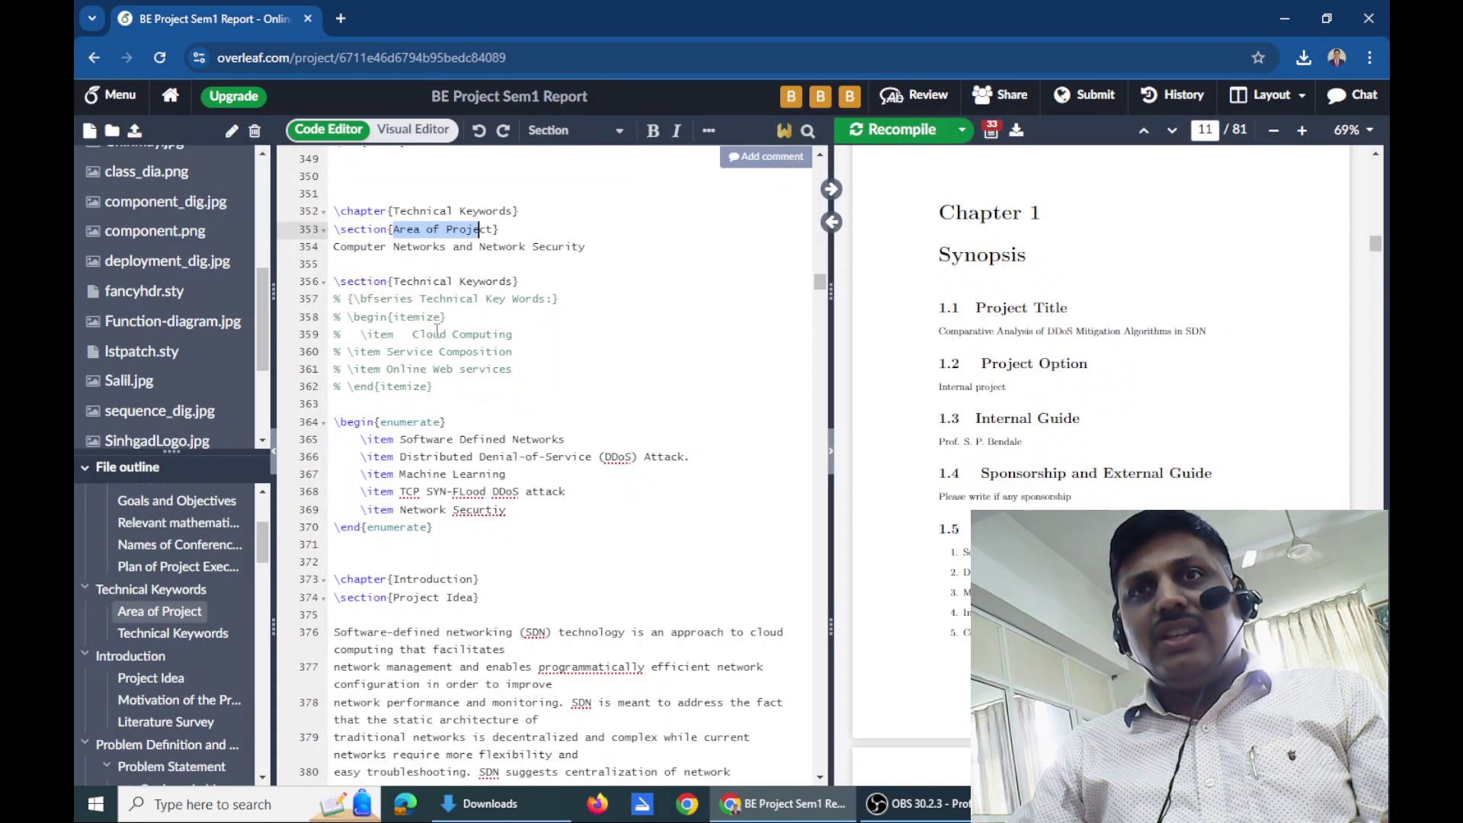
Review the technical keywords list and the month-by-month table under Plan of Project Execution in the source
{"action": "scroll", "coordinate": [434, 331], "scroll_direction": "down", "scroll_amount": 1}
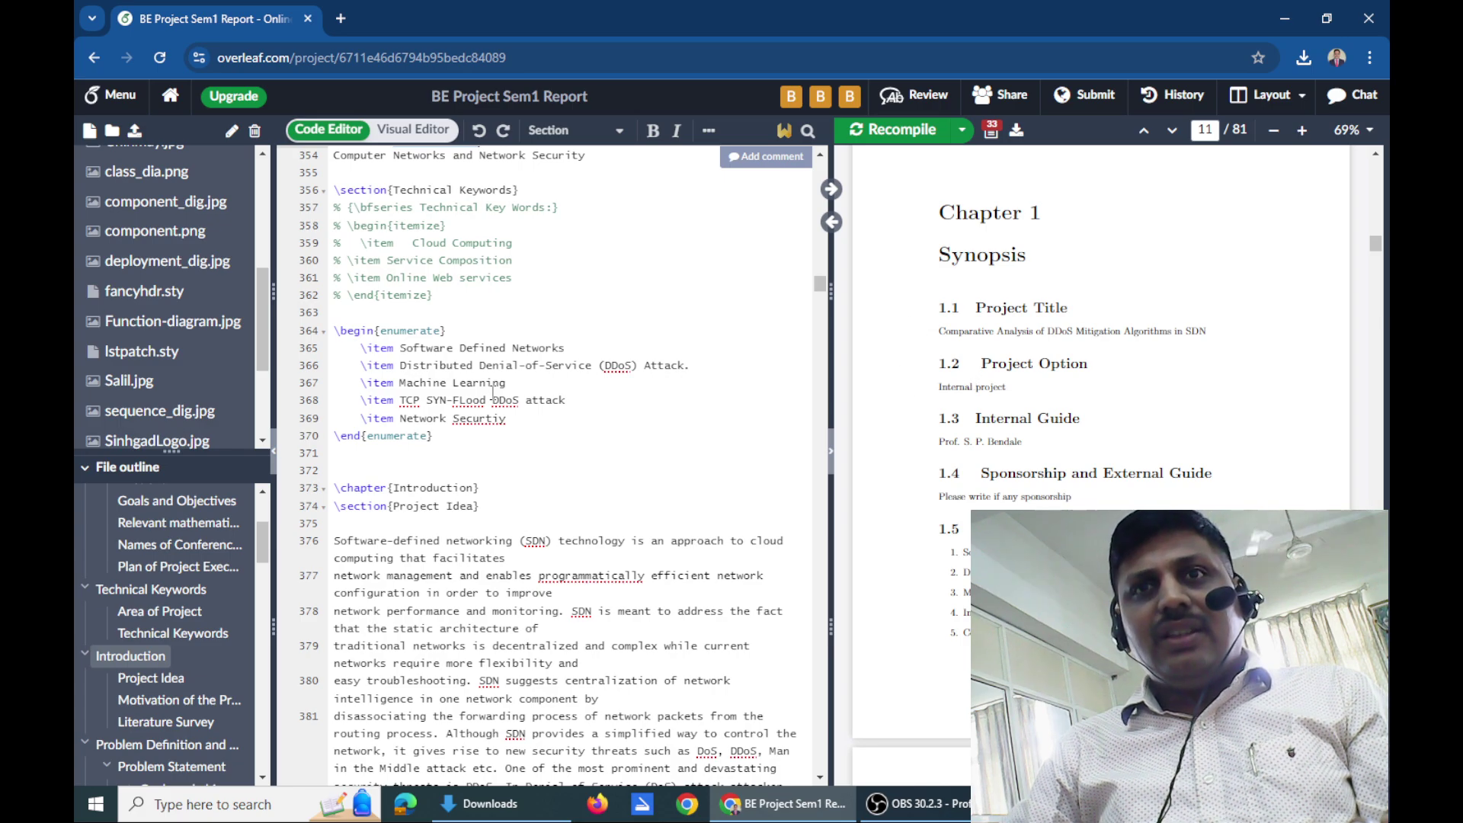
{"action": "scroll", "coordinate": [493, 392], "scroll_direction": "up", "scroll_amount": 6}
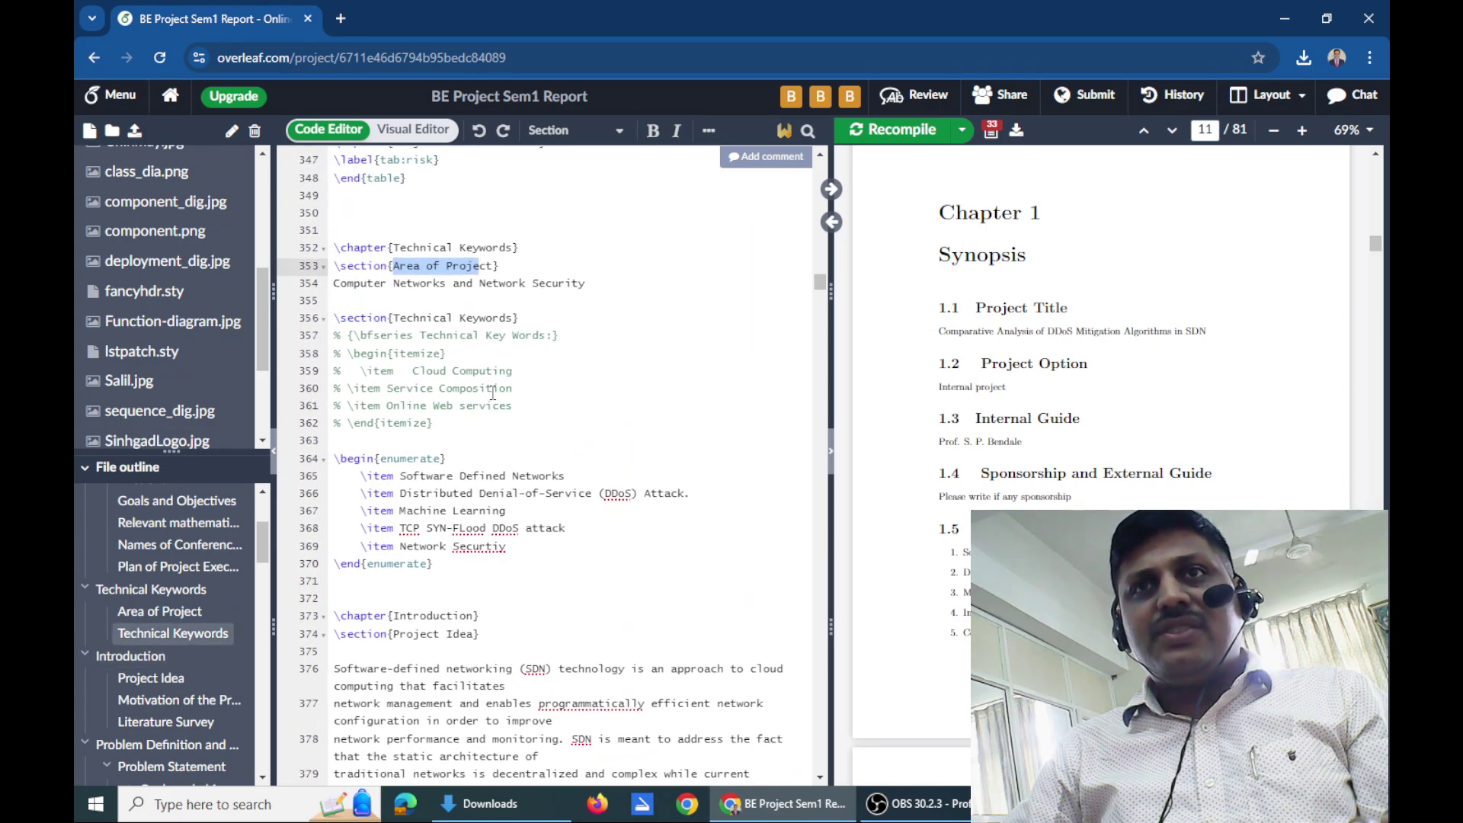
{"action": "scroll", "coordinate": [493, 392], "scroll_direction": "up", "scroll_amount": 3}
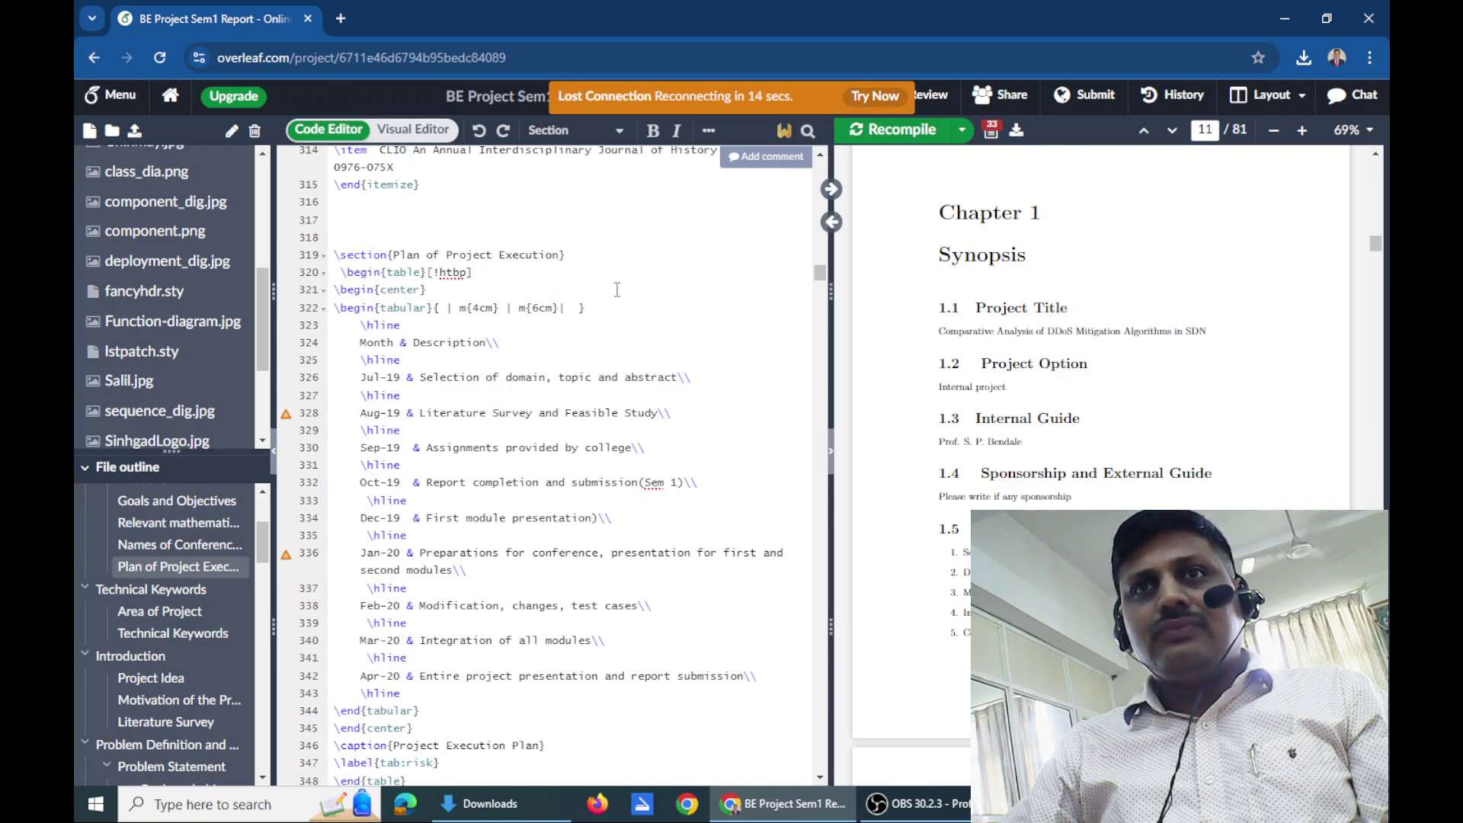
Review the Goals and Objectives through Plan of Project Execution source alongside Technical Keywords in the Chapter 1 preview
{"action": "scroll", "coordinate": [504, 361], "scroll_direction": "up", "scroll_amount": 3}
{"action": "scroll", "coordinate": [505, 362], "scroll_direction": "up", "scroll_amount": 5}
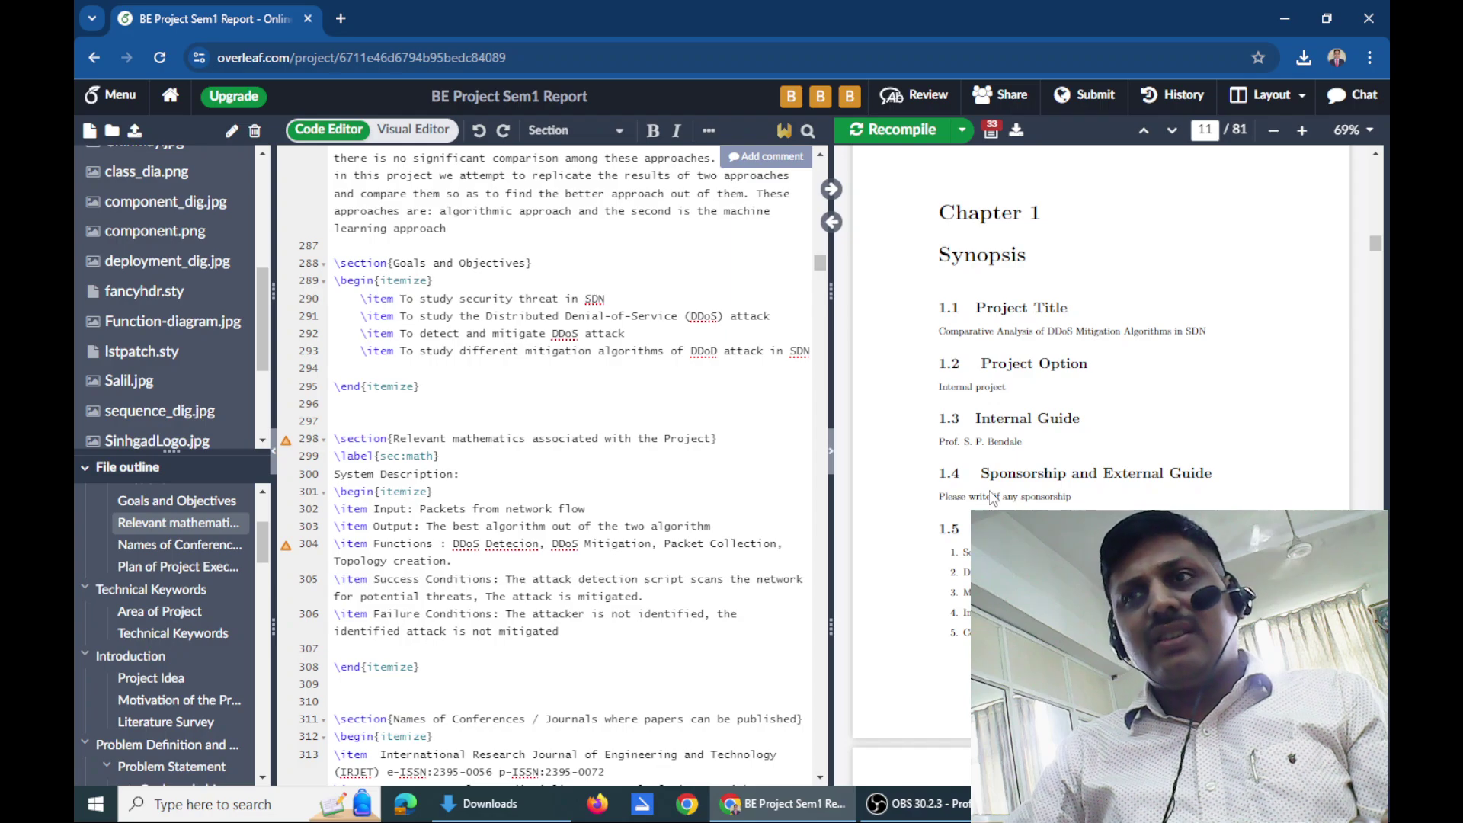
{"action": "scroll", "coordinate": [991, 499], "scroll_direction": "down", "scroll_amount": 3}
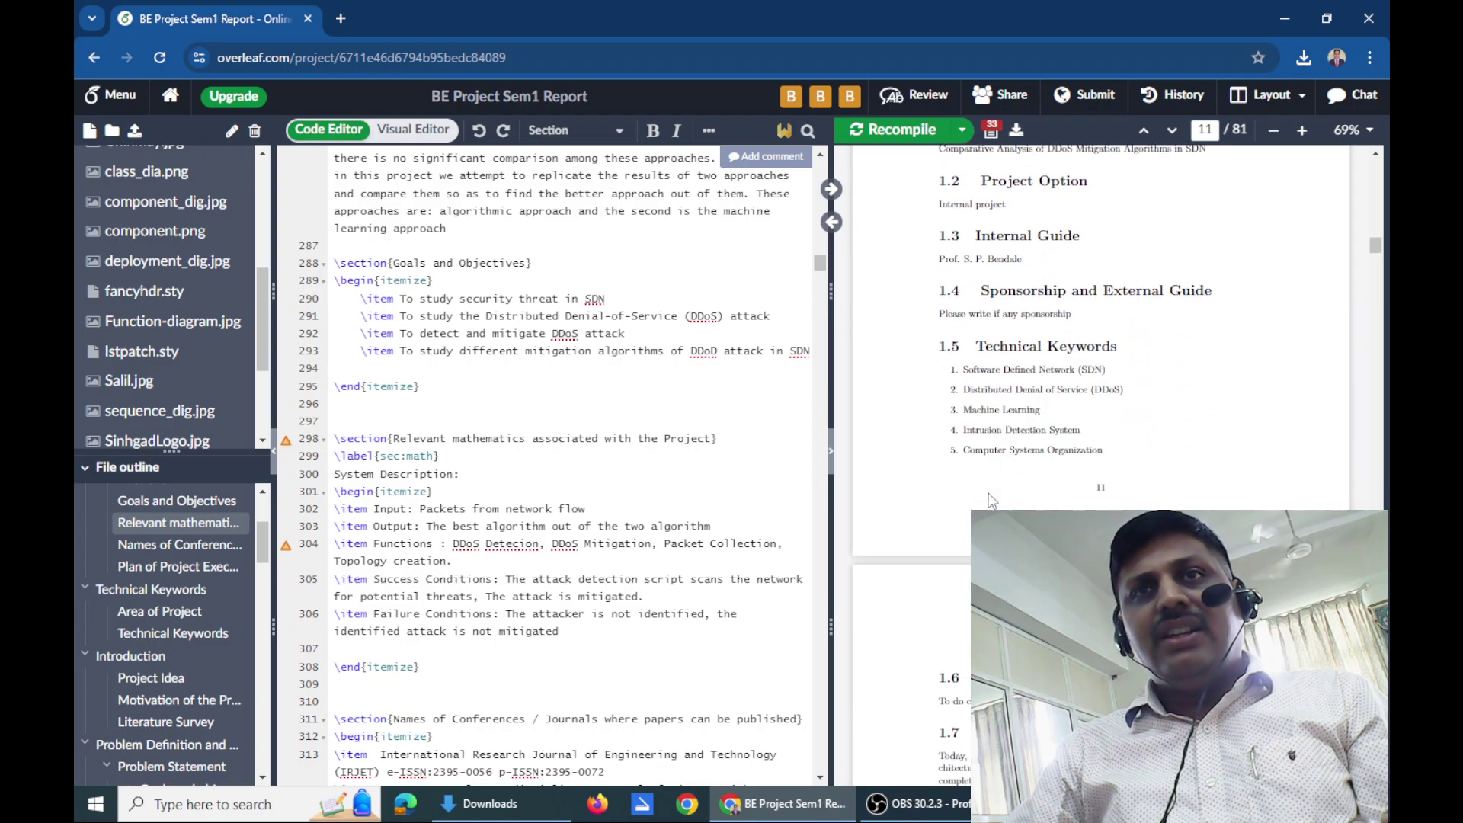
{"action": "scroll", "coordinate": [674, 485], "scroll_direction": "down", "scroll_amount": 1}
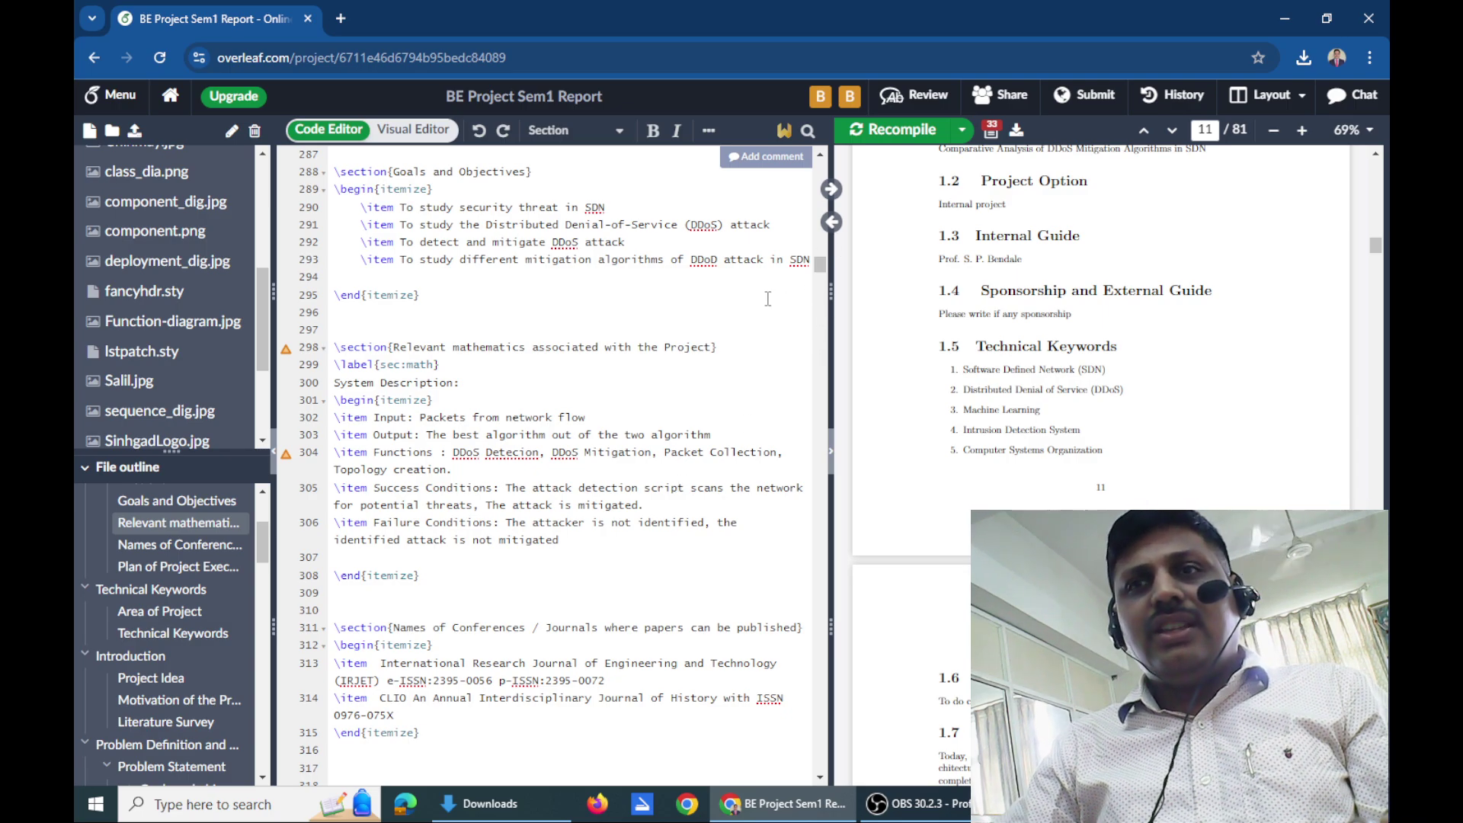
{"action": "scroll", "coordinate": [605, 353], "scroll_direction": "down", "scroll_amount": 4}
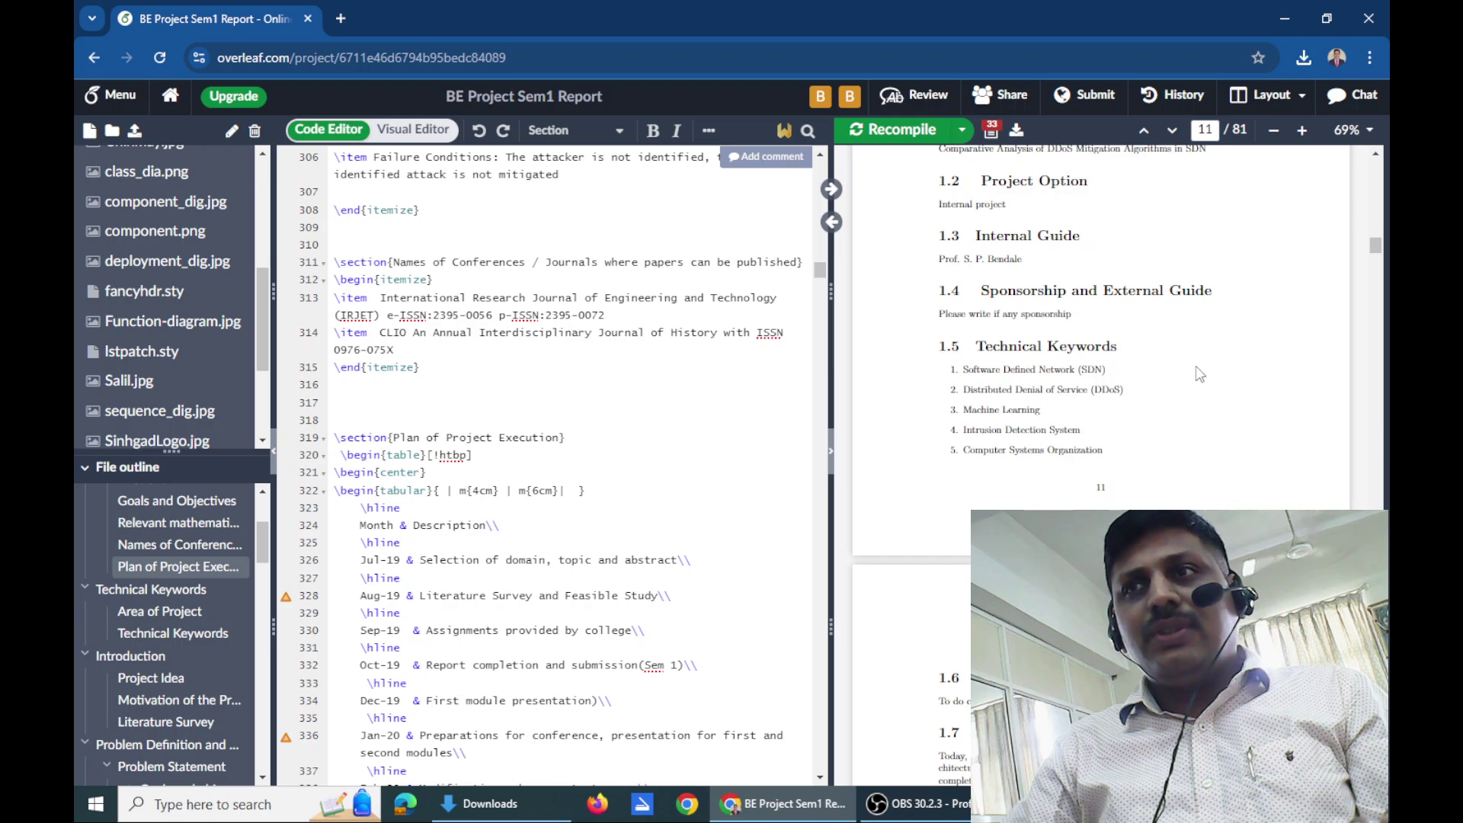
Review the Problem Statement, Abstract, and Goals and Objectives in the compiled preview, and reconnect the editor
{"action": "scroll", "coordinate": [1191, 377], "scroll_direction": "down", "scroll_amount": 1}
{"action": "scroll", "coordinate": [1191, 377], "scroll_direction": "down", "scroll_amount": 4}
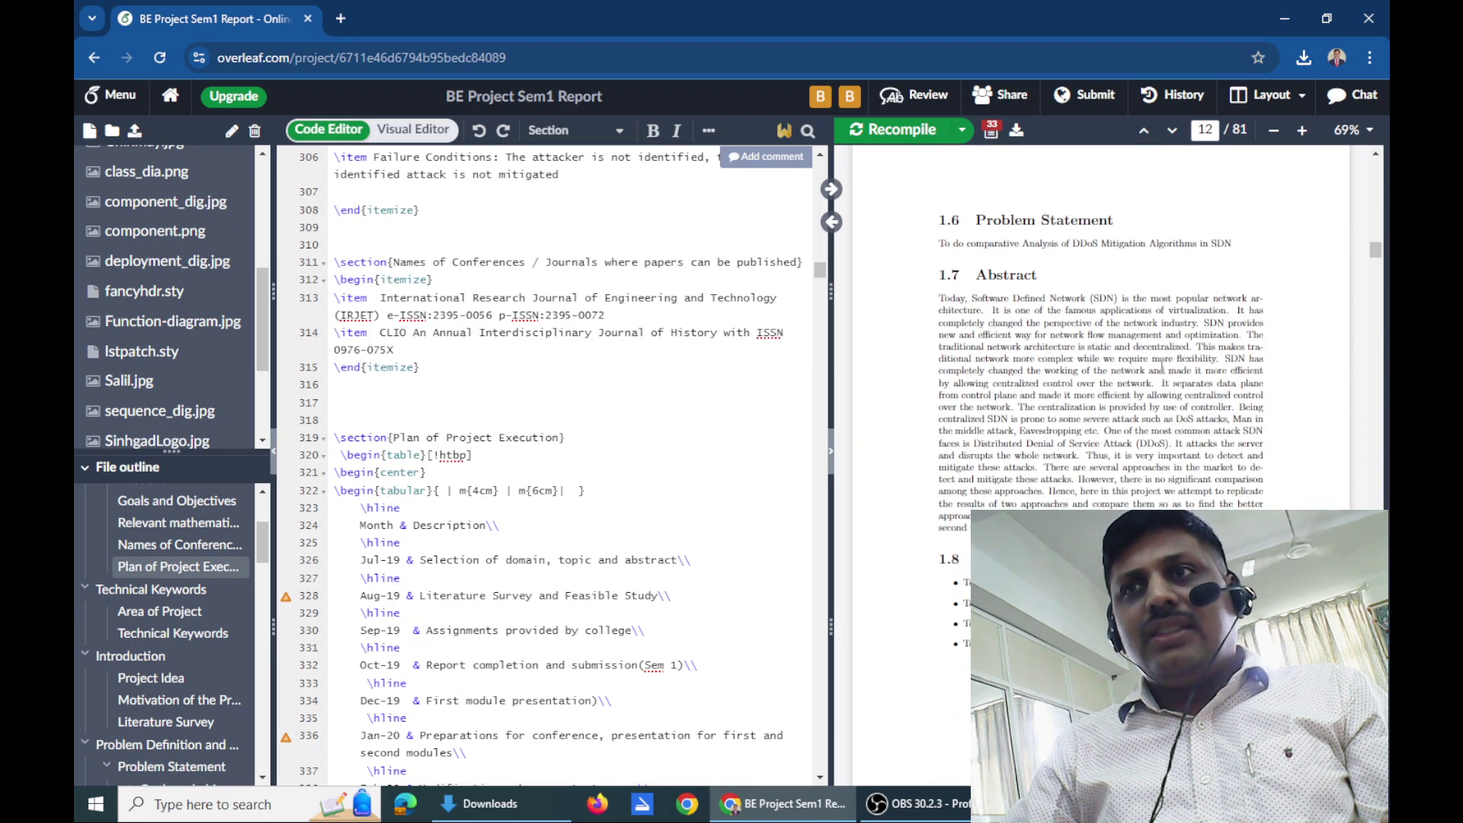
{"action": "scroll", "coordinate": [1150, 366], "scroll_direction": "down", "scroll_amount": 2}
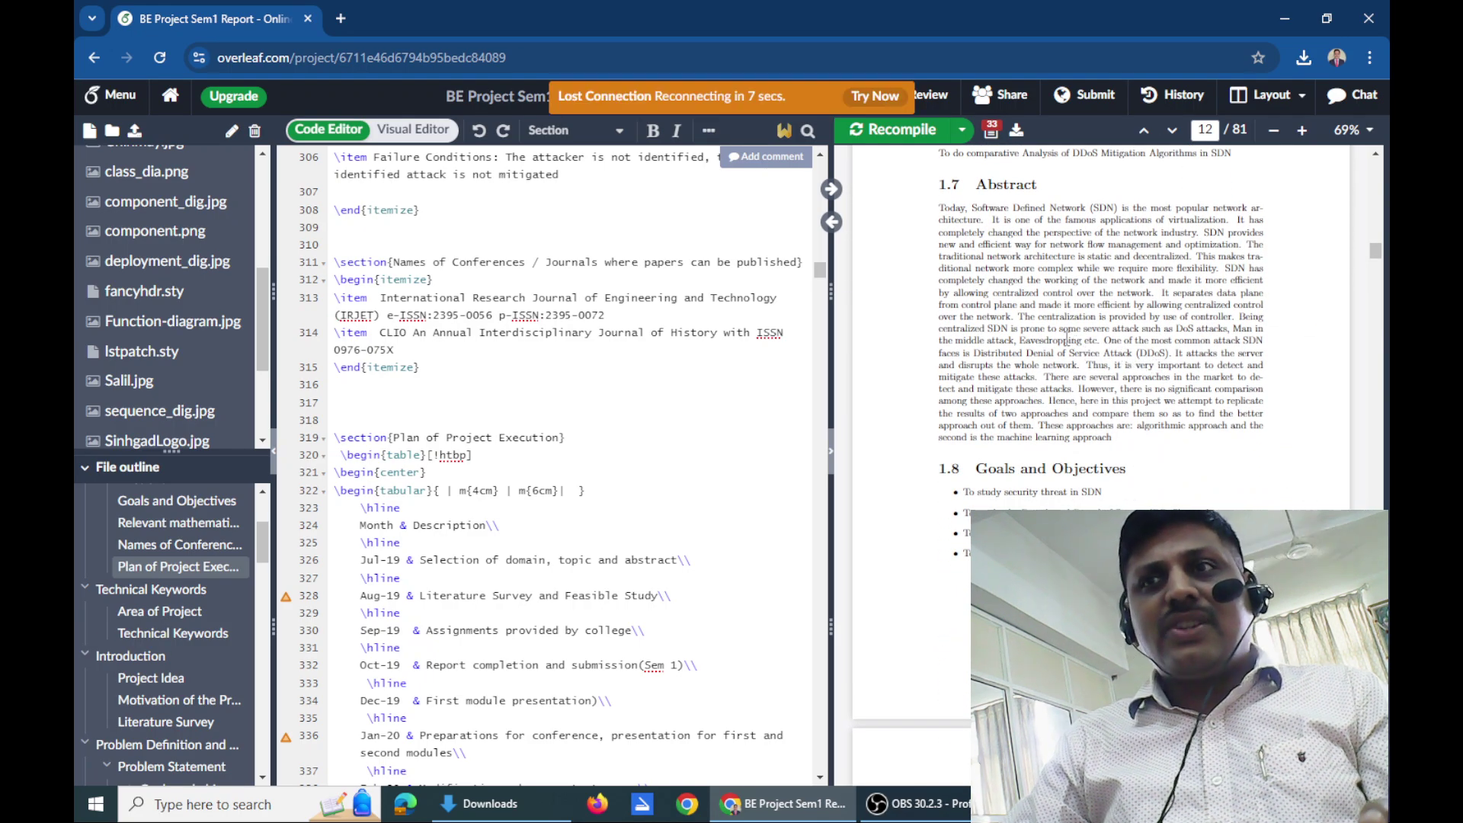
{"action": "scroll", "coordinate": [1072, 340], "scroll_direction": "down", "scroll_amount": 1}
{"action": "left_click", "coordinate": [879, 100]}
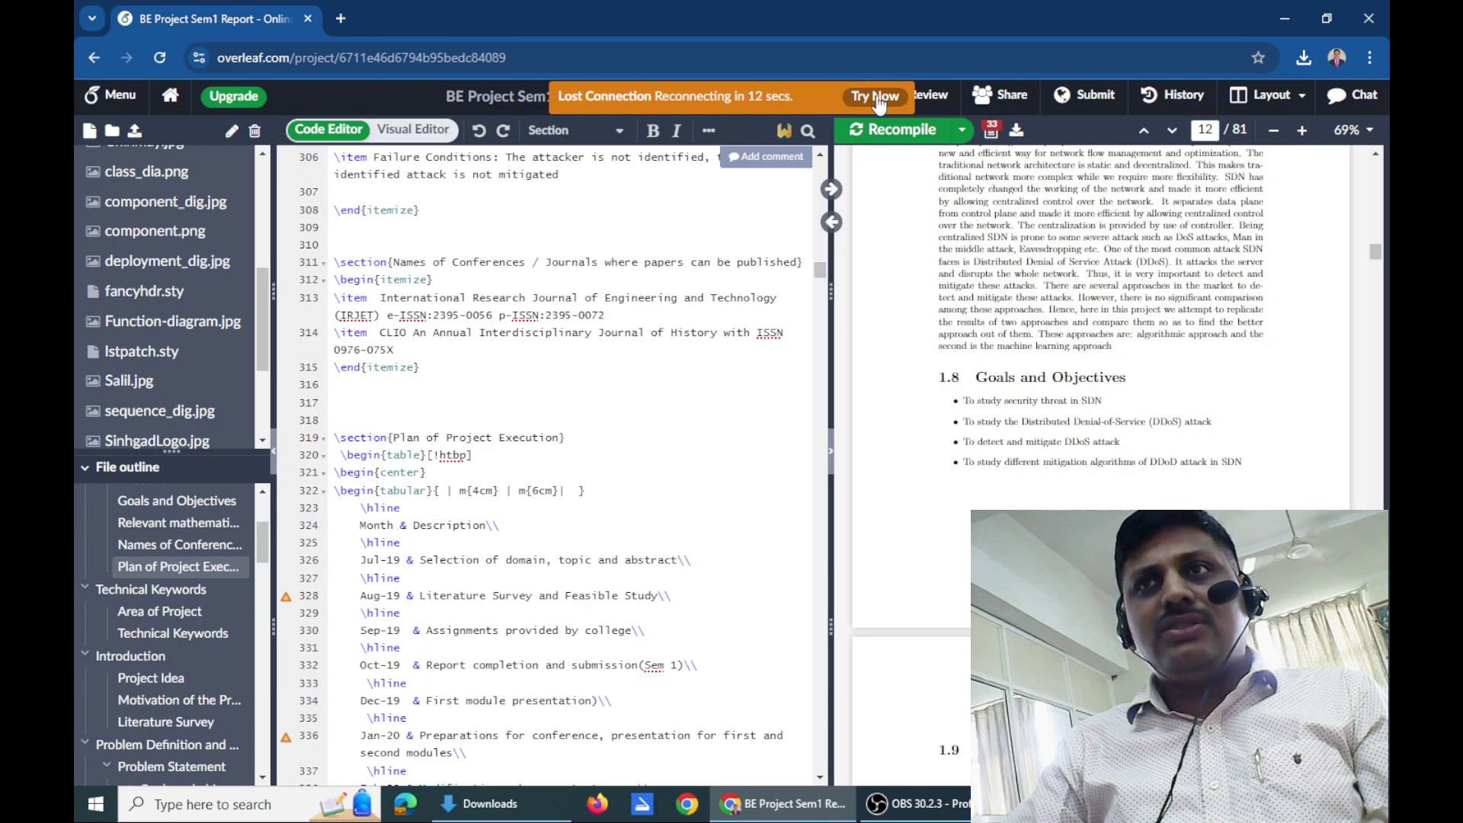
{"action": "scroll", "coordinate": [1022, 379], "scroll_direction": "down", "scroll_amount": 2}
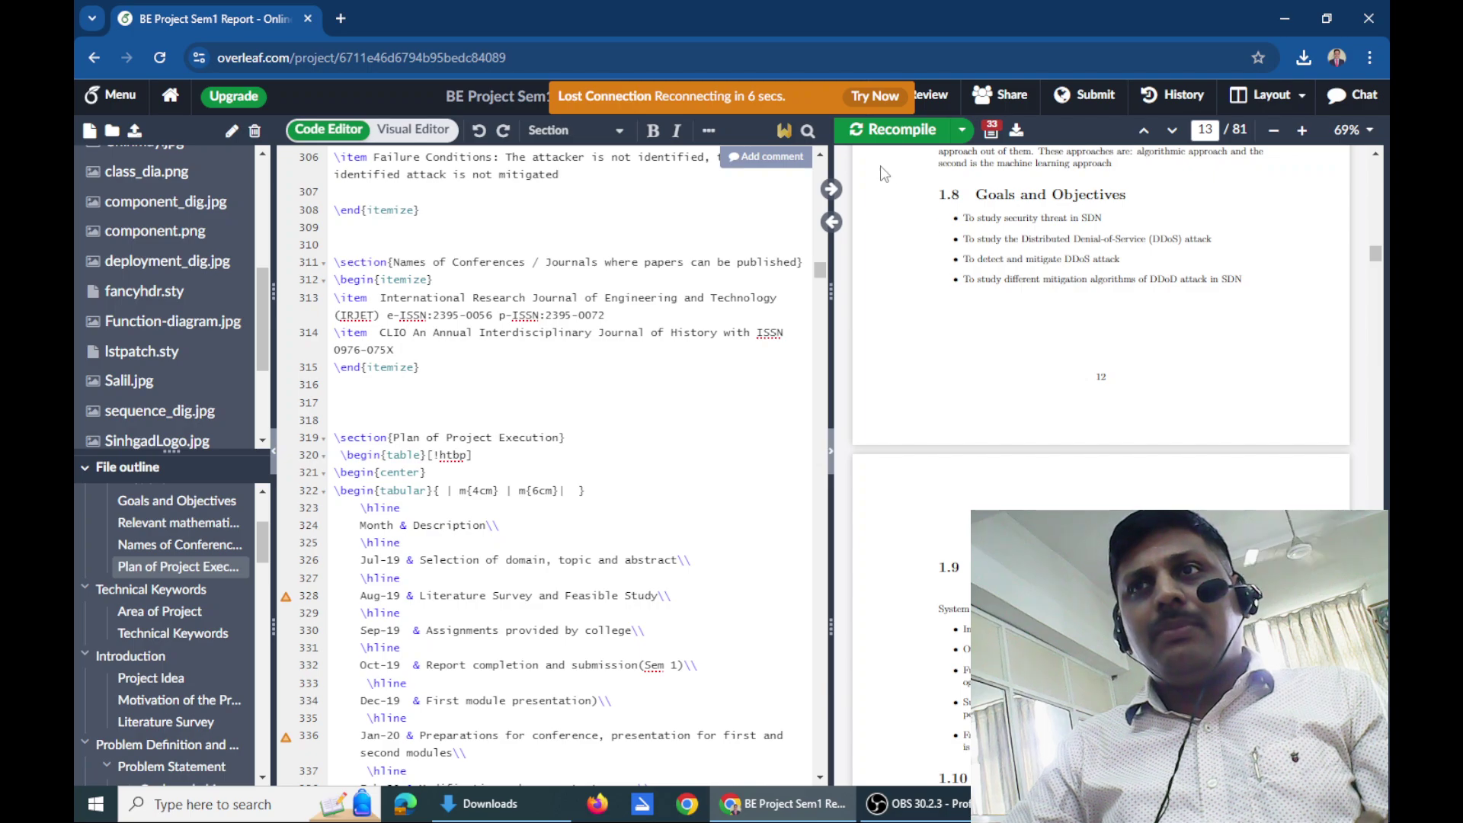
{"action": "left_click", "coordinate": [875, 99]}
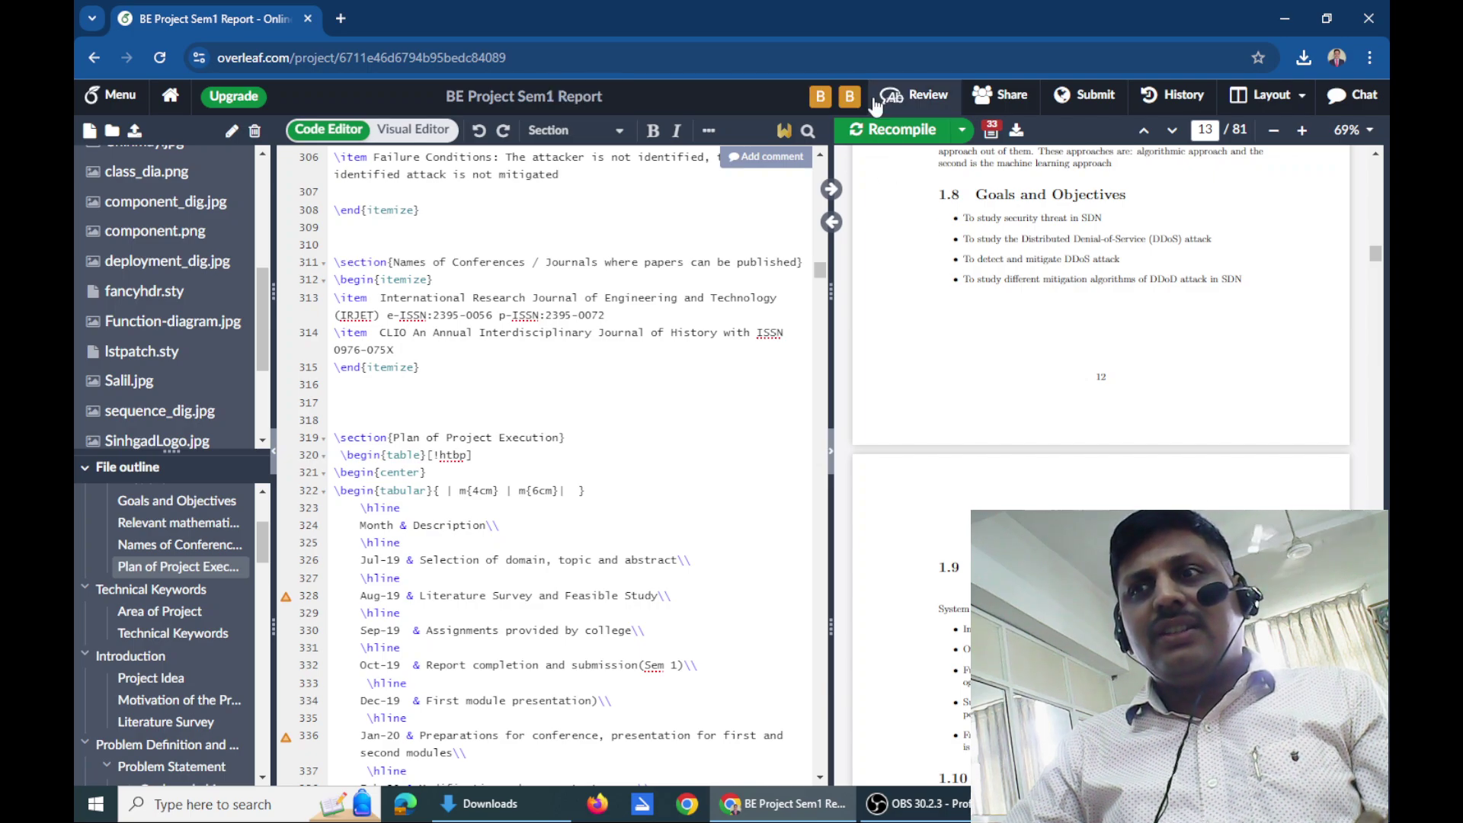
Examine sections 1.9 to 1.11 in the compiled preview, including the month-by-month project execution table
{"action": "scroll", "coordinate": [952, 430], "scroll_direction": "down", "scroll_amount": 3}
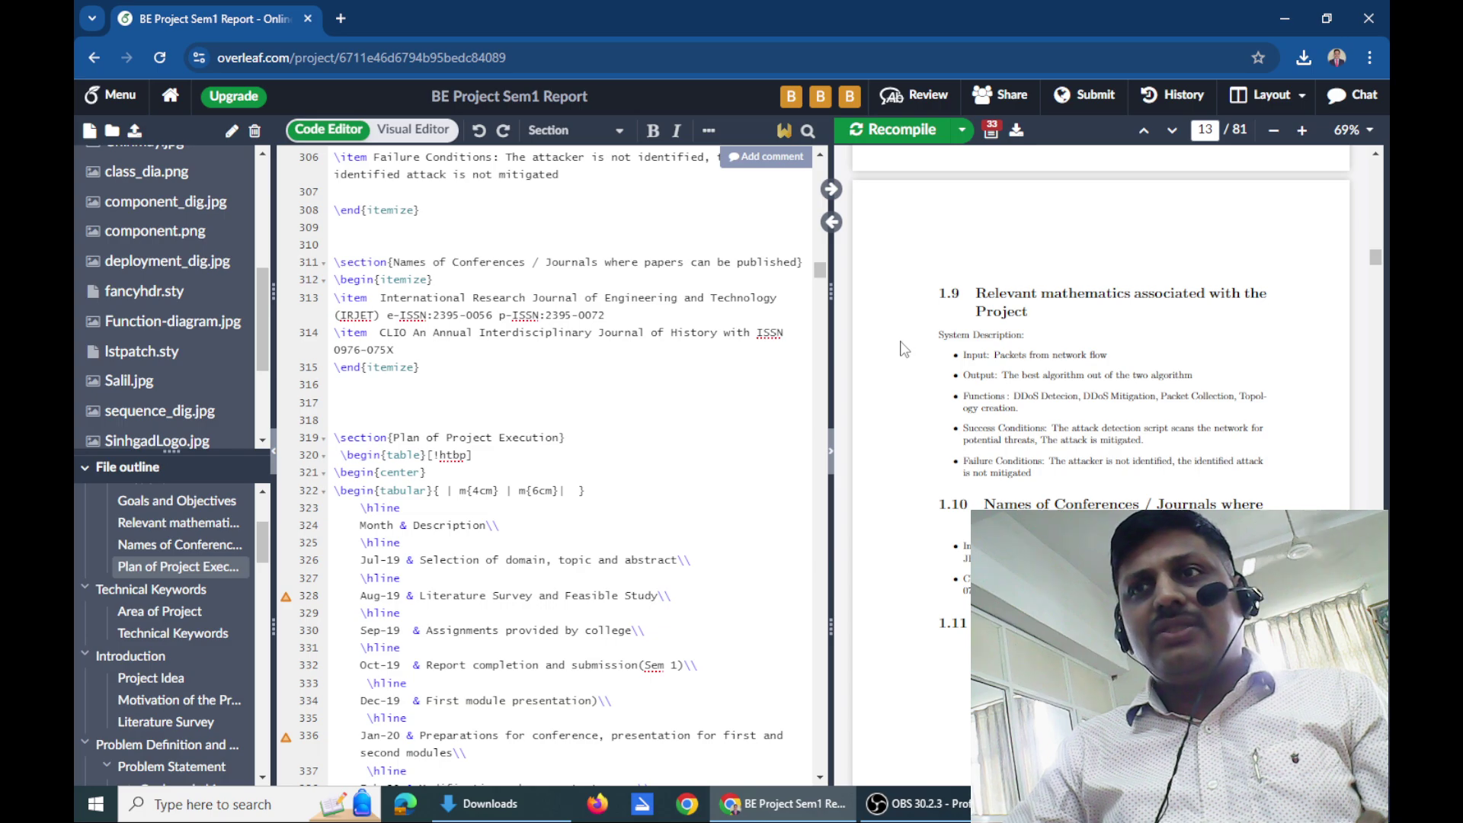
{"action": "scroll", "coordinate": [904, 348], "scroll_direction": "down", "scroll_amount": 3}
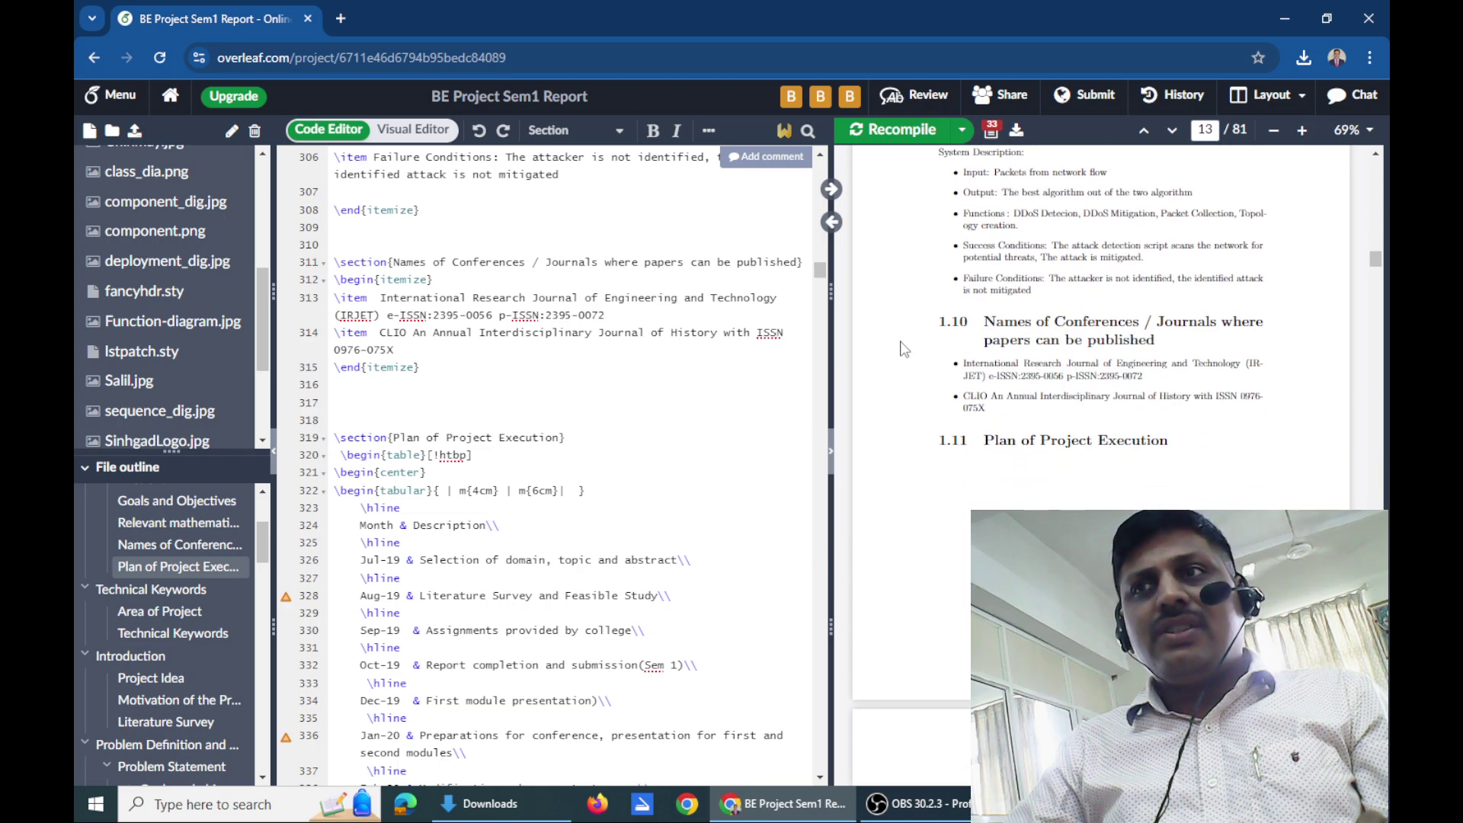
{"action": "scroll", "coordinate": [899, 346], "scroll_direction": "down", "scroll_amount": 8}
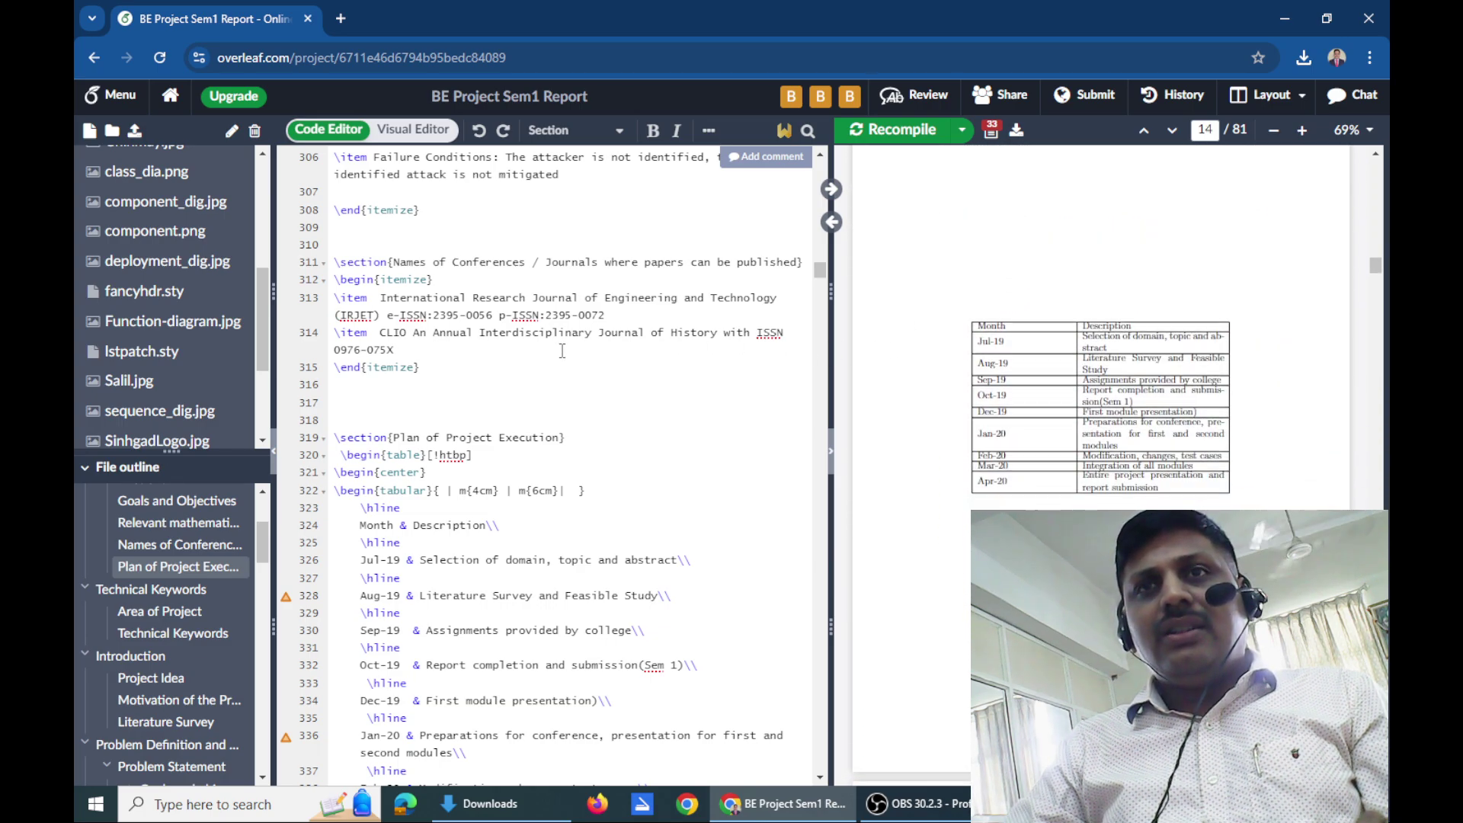
Review the Technical Keywords and Introduction chapters in the source through Literature Survey, reconnecting the editor along the way
{"action": "scroll", "coordinate": [561, 350], "scroll_direction": "down", "scroll_amount": 8}
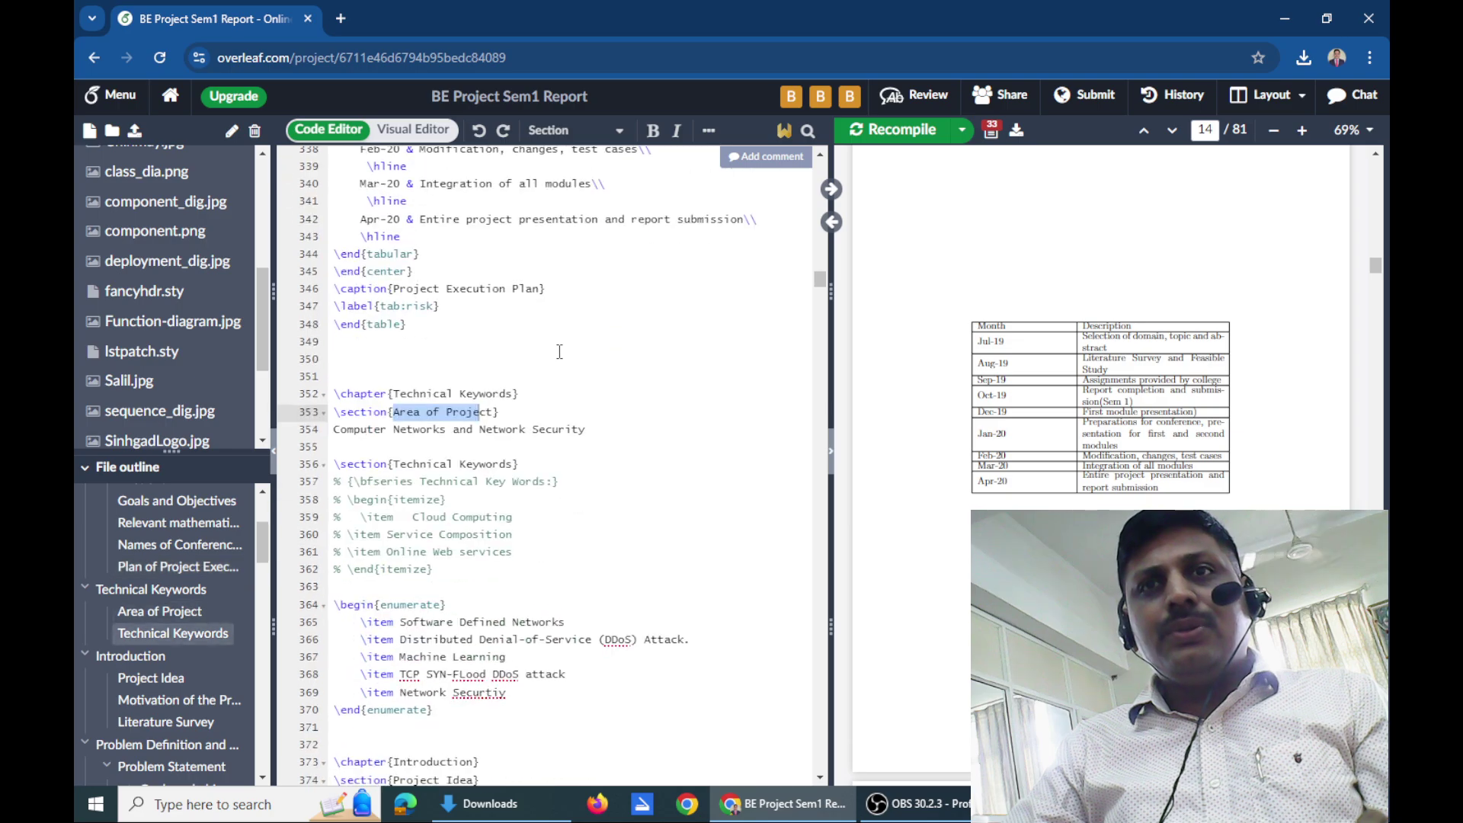
{"action": "scroll", "coordinate": [559, 351], "scroll_direction": "down", "scroll_amount": 5}
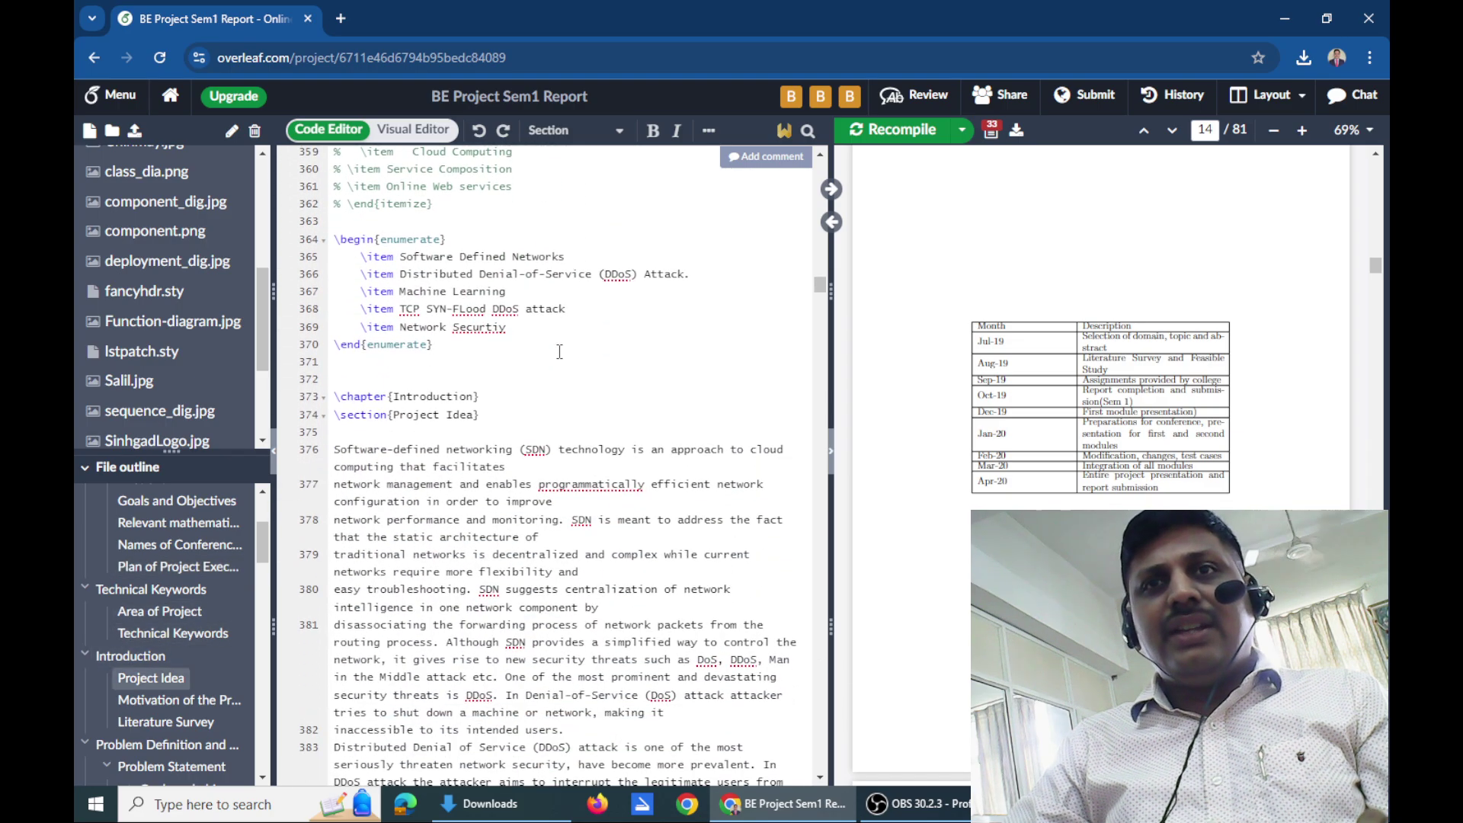
{"action": "scroll", "coordinate": [559, 351], "scroll_direction": "down", "scroll_amount": 6}
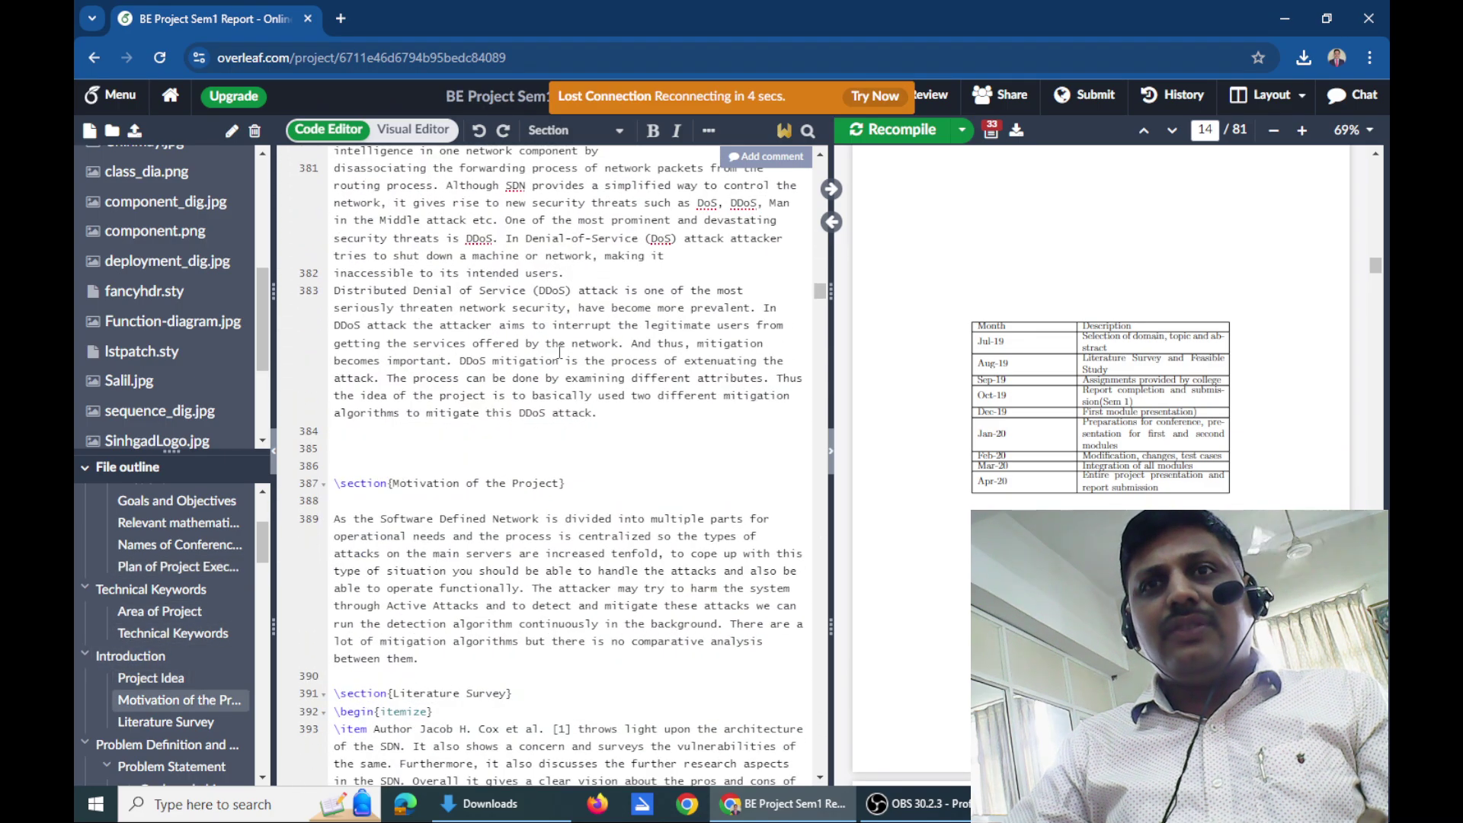
{"action": "scroll", "coordinate": [559, 351], "scroll_direction": "down", "scroll_amount": 3}
{"action": "left_click", "coordinate": [888, 94]}
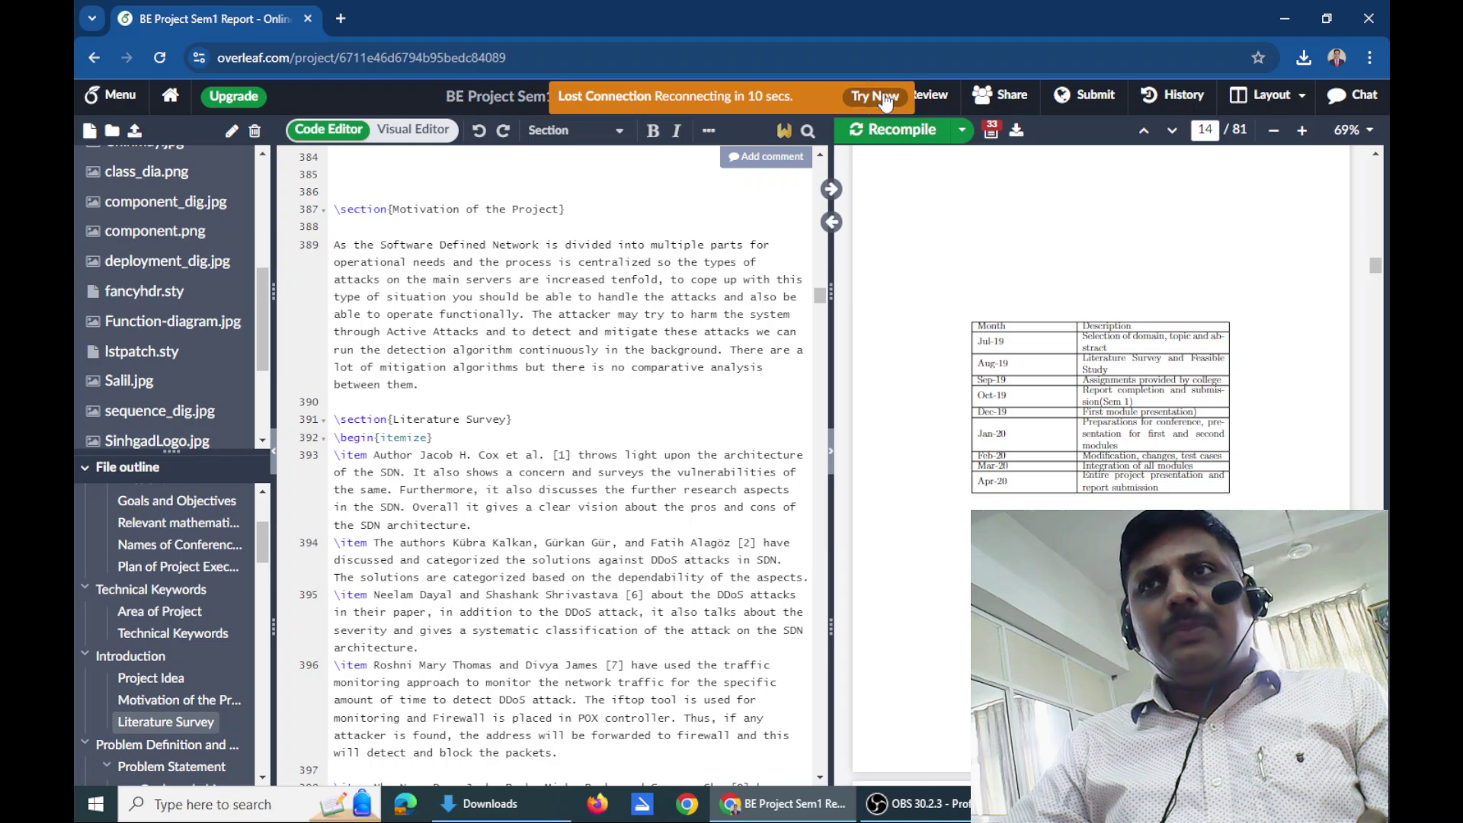
{"action": "scroll", "coordinate": [474, 415], "scroll_direction": "down", "scroll_amount": 5}
{"action": "scroll", "coordinate": [474, 415], "scroll_direction": "down", "scroll_amount": 10}
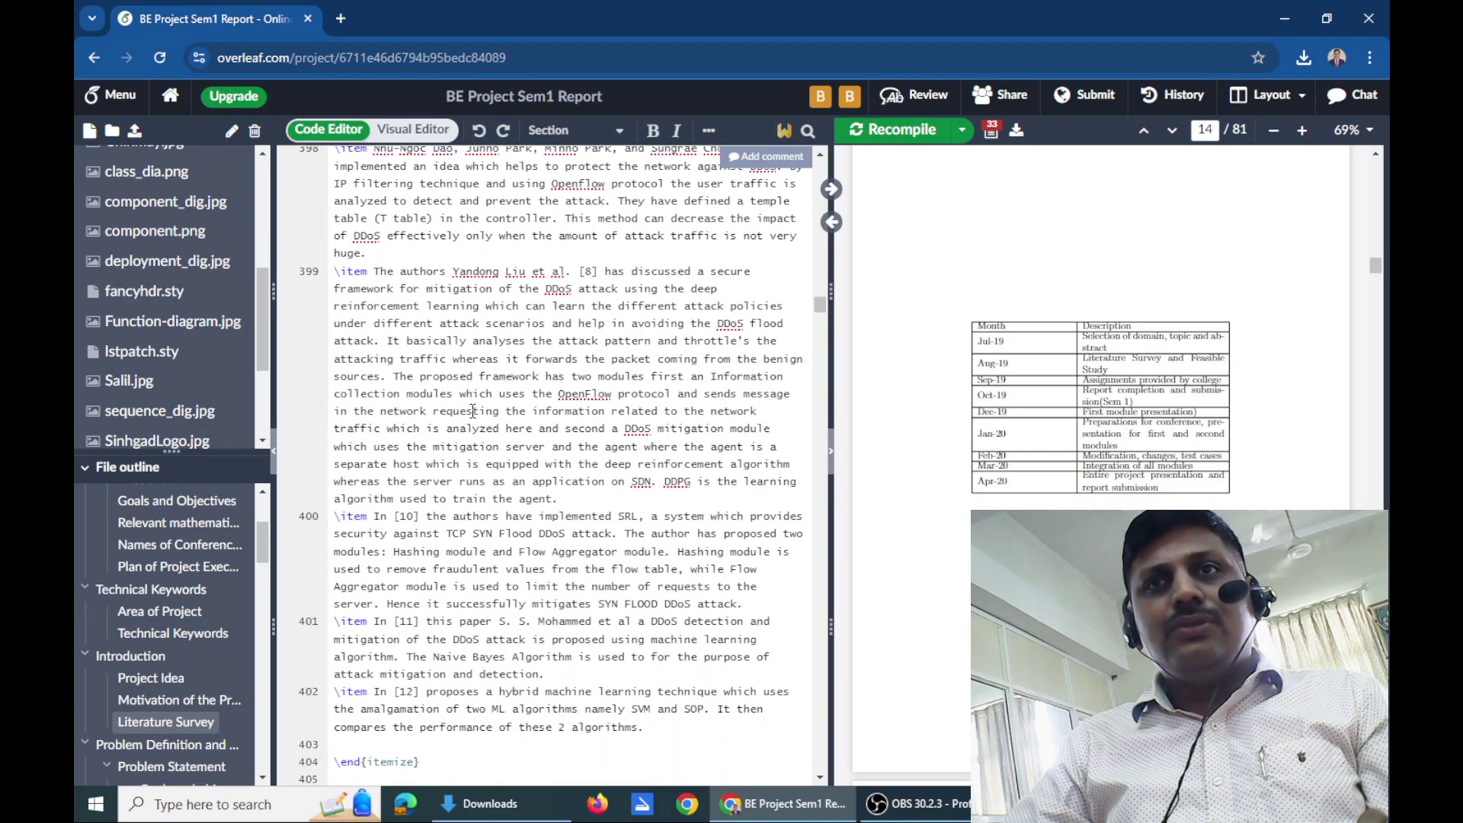
Find the Goals and objectives subsection under Problem Statement, highlight "Emulate a Traffic Flow which" in its first item, and reconnect the editor
{"action": "scroll", "coordinate": [473, 412], "scroll_direction": "down", "scroll_amount": 5}
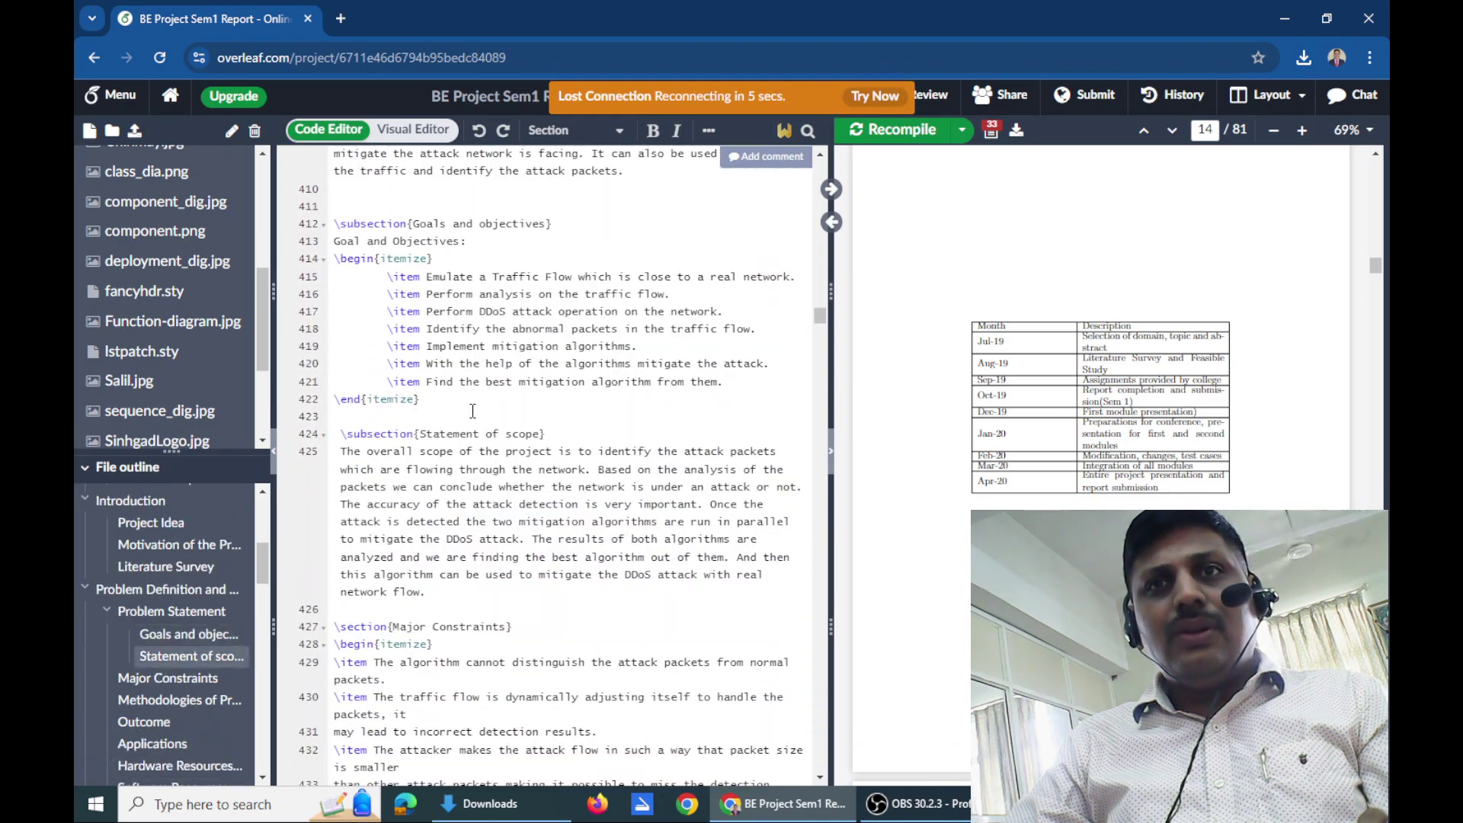
{"action": "scroll", "coordinate": [472, 412], "scroll_direction": "up", "scroll_amount": 3}
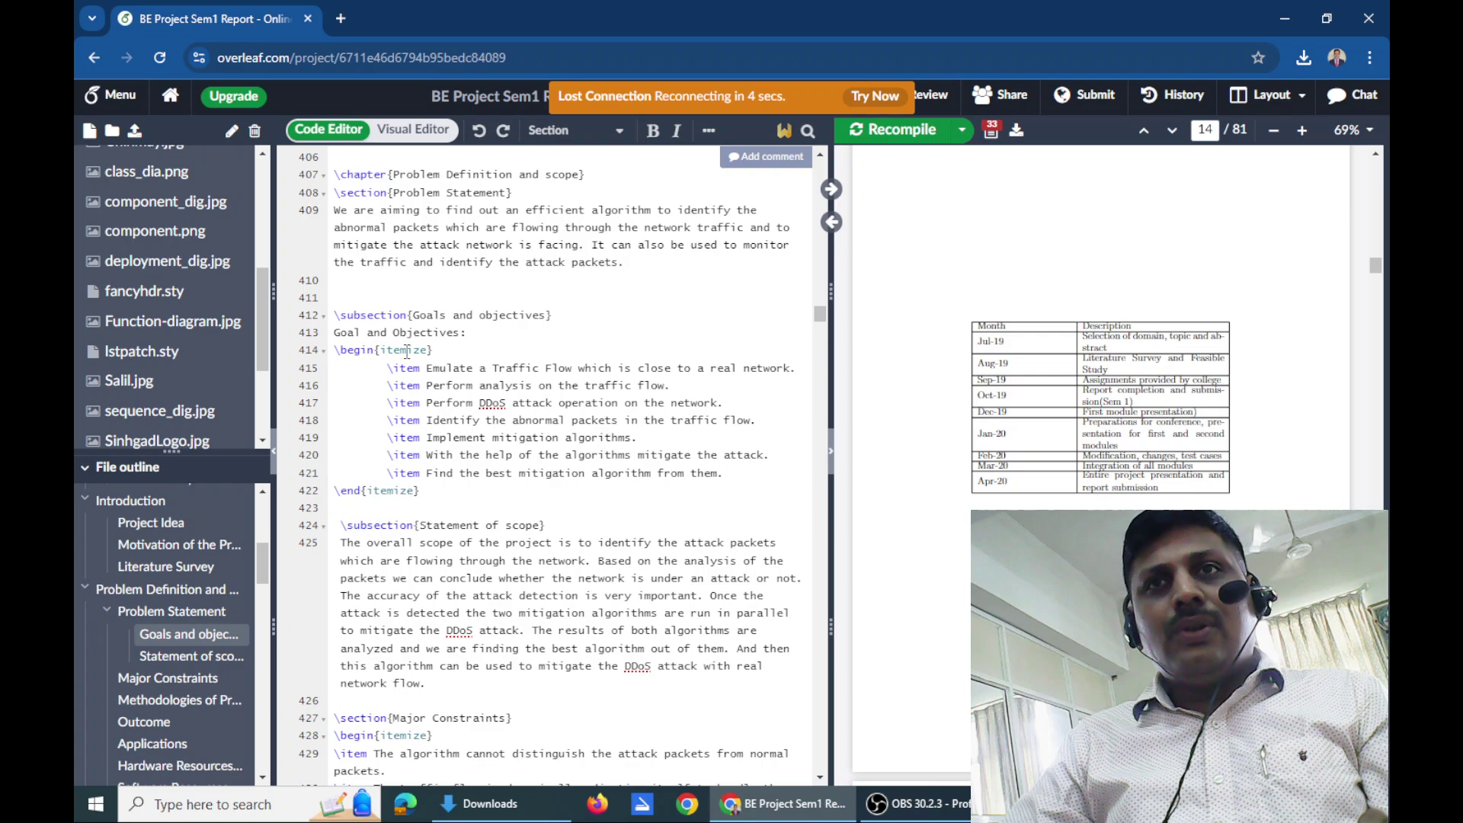
{"action": "left_click", "coordinate": [335, 333]}
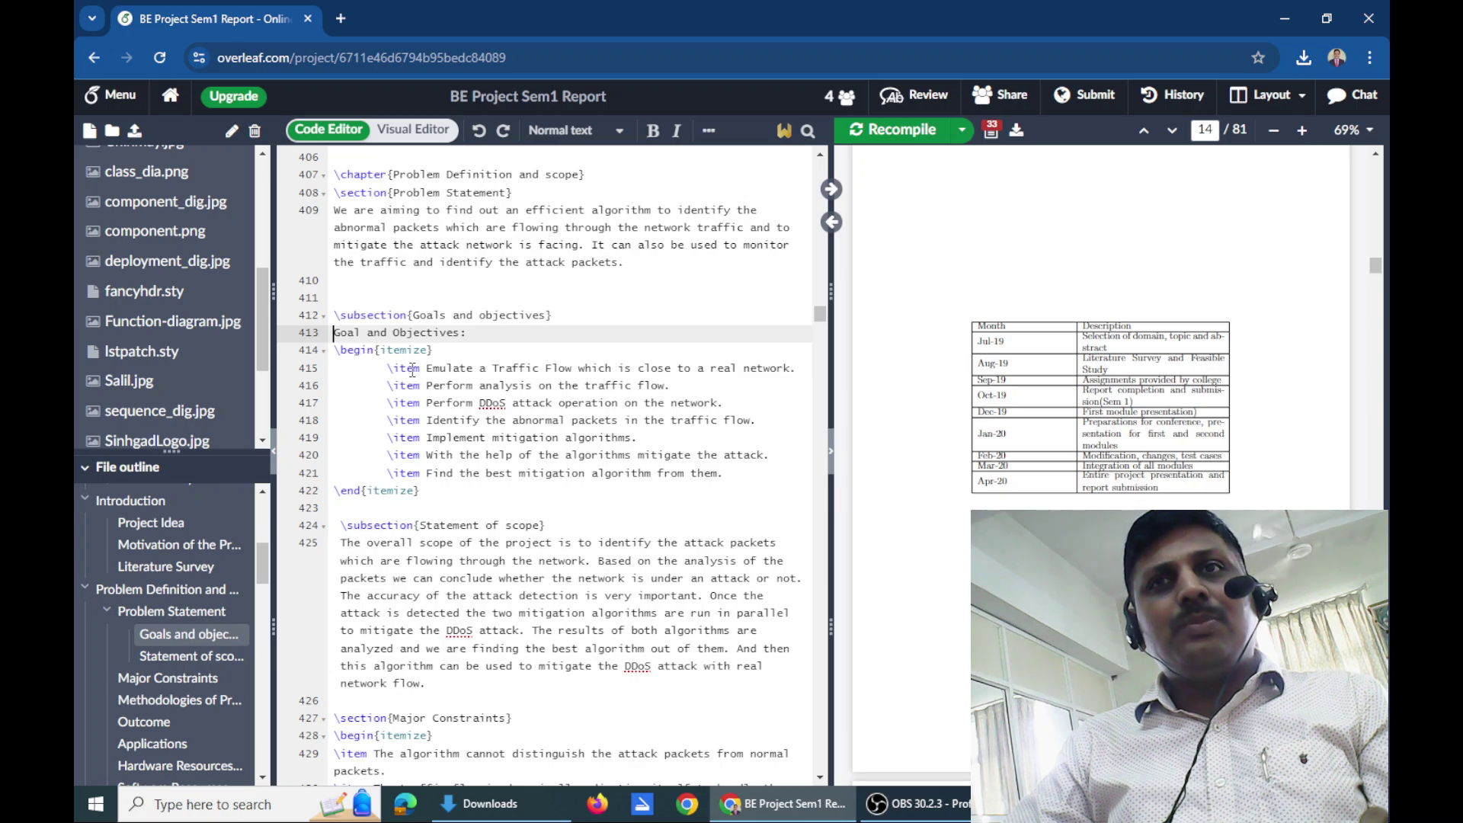
{"action": "left_click_drag", "start_coordinate": [429, 369], "coordinate": [607, 362]}
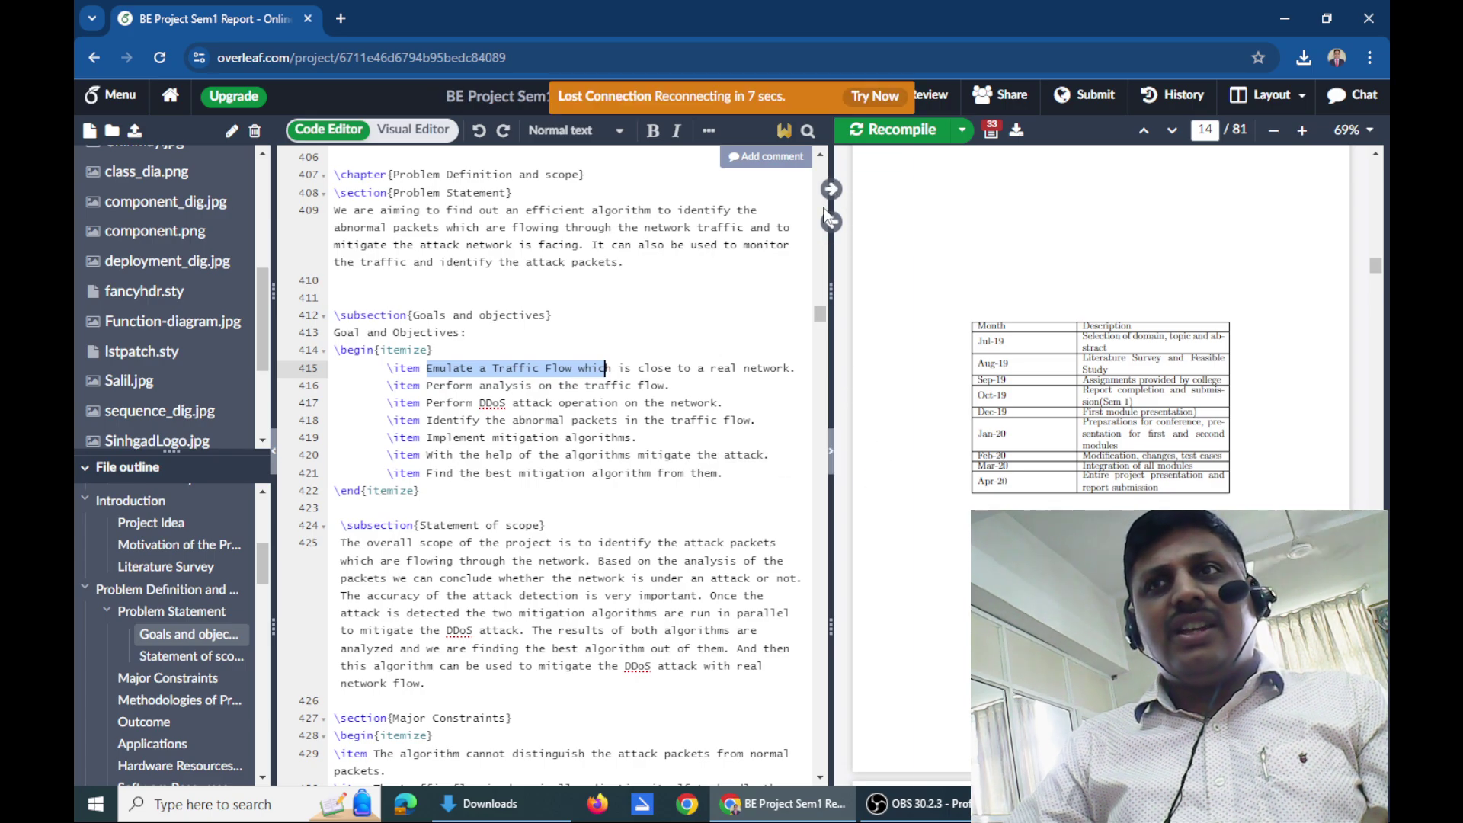
{"action": "left_click", "coordinate": [876, 96]}
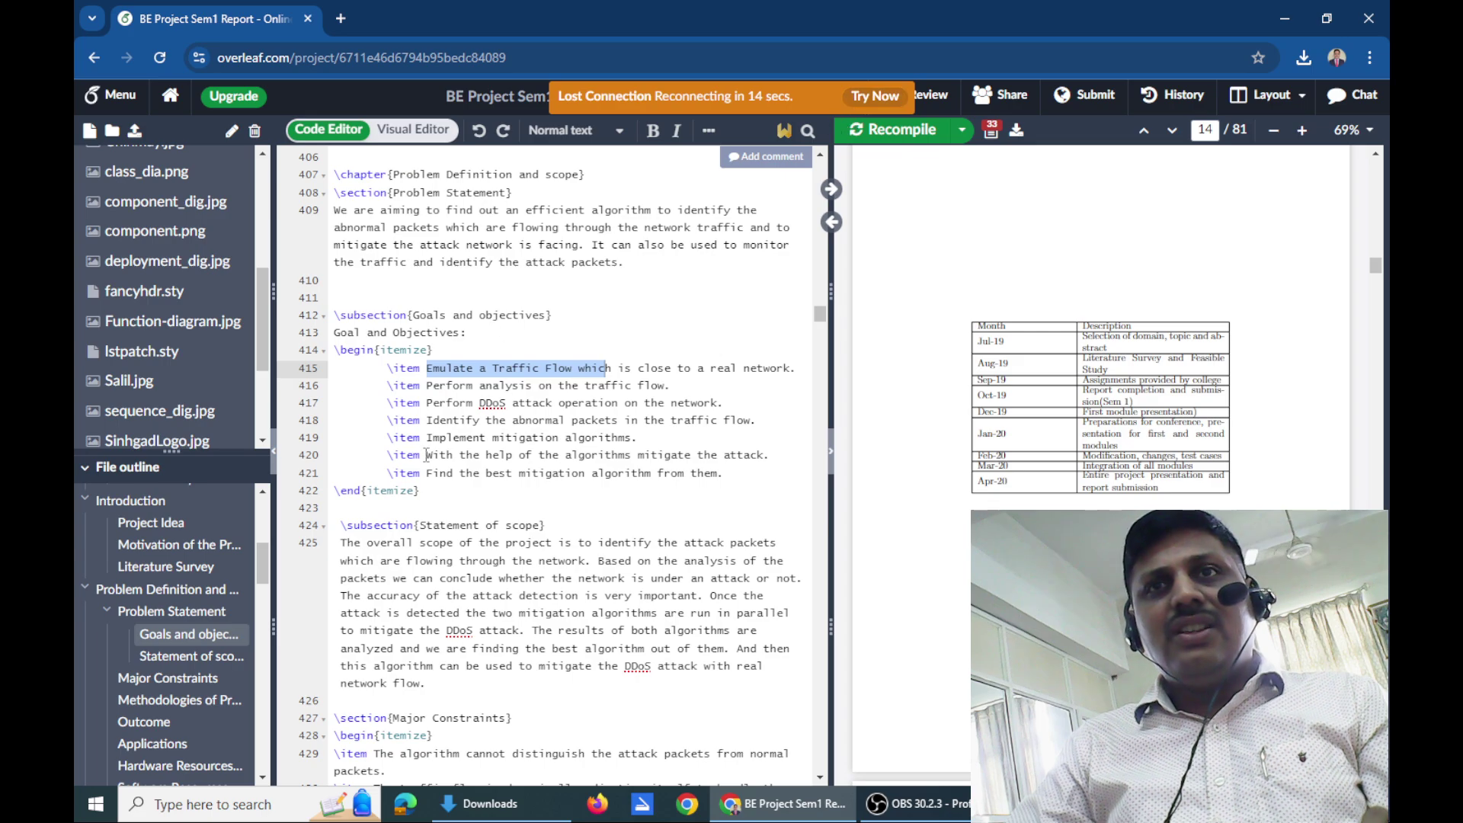
Find Chapter 2 and the Chapter 3 Introduction with its Project Idea section in the compiled preview
{"action": "scroll", "coordinate": [425, 455], "scroll_direction": "down", "scroll_amount": 1}
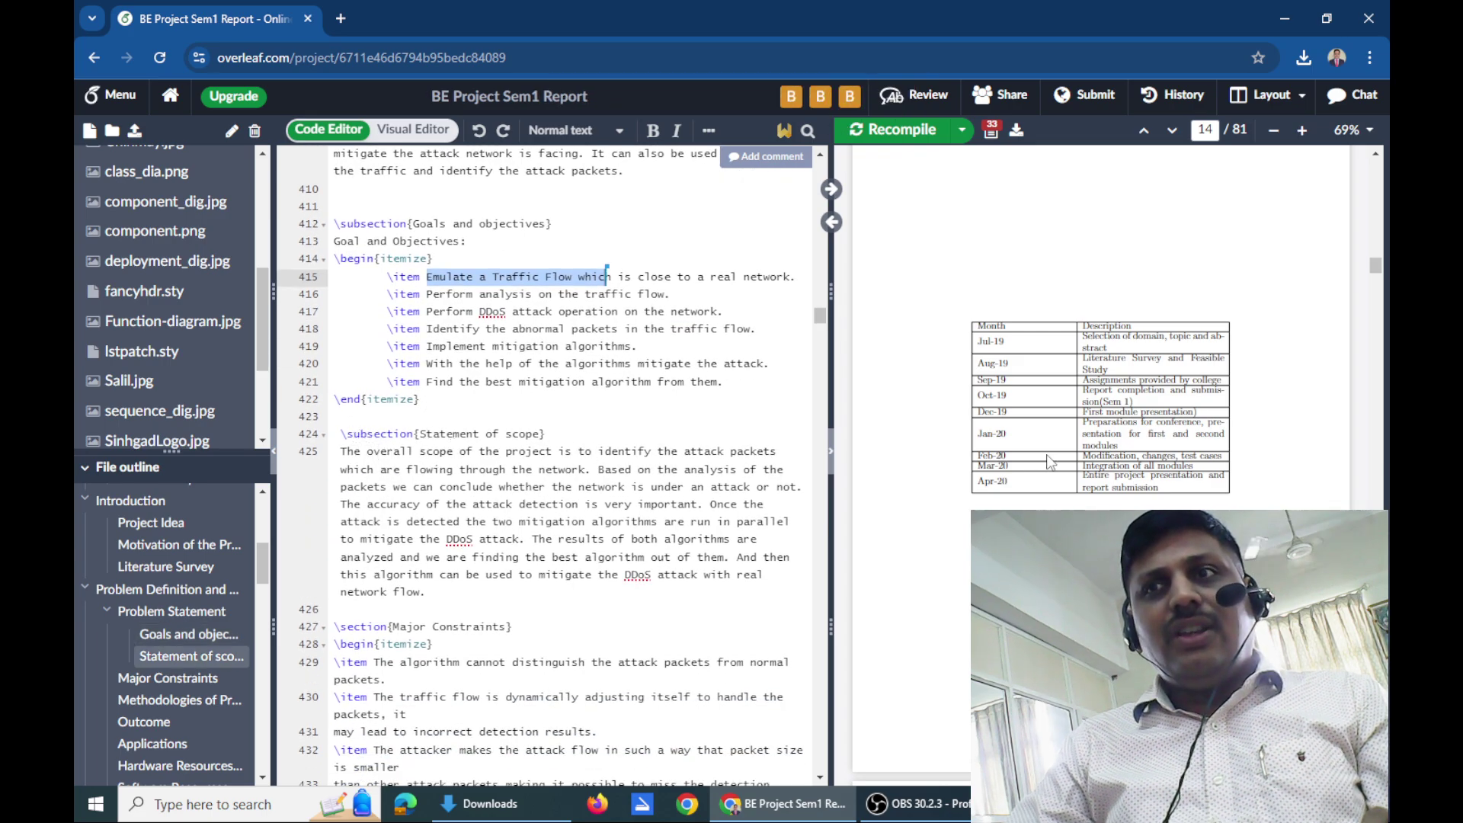
{"action": "scroll", "coordinate": [1049, 461], "scroll_direction": "down", "scroll_amount": 5}
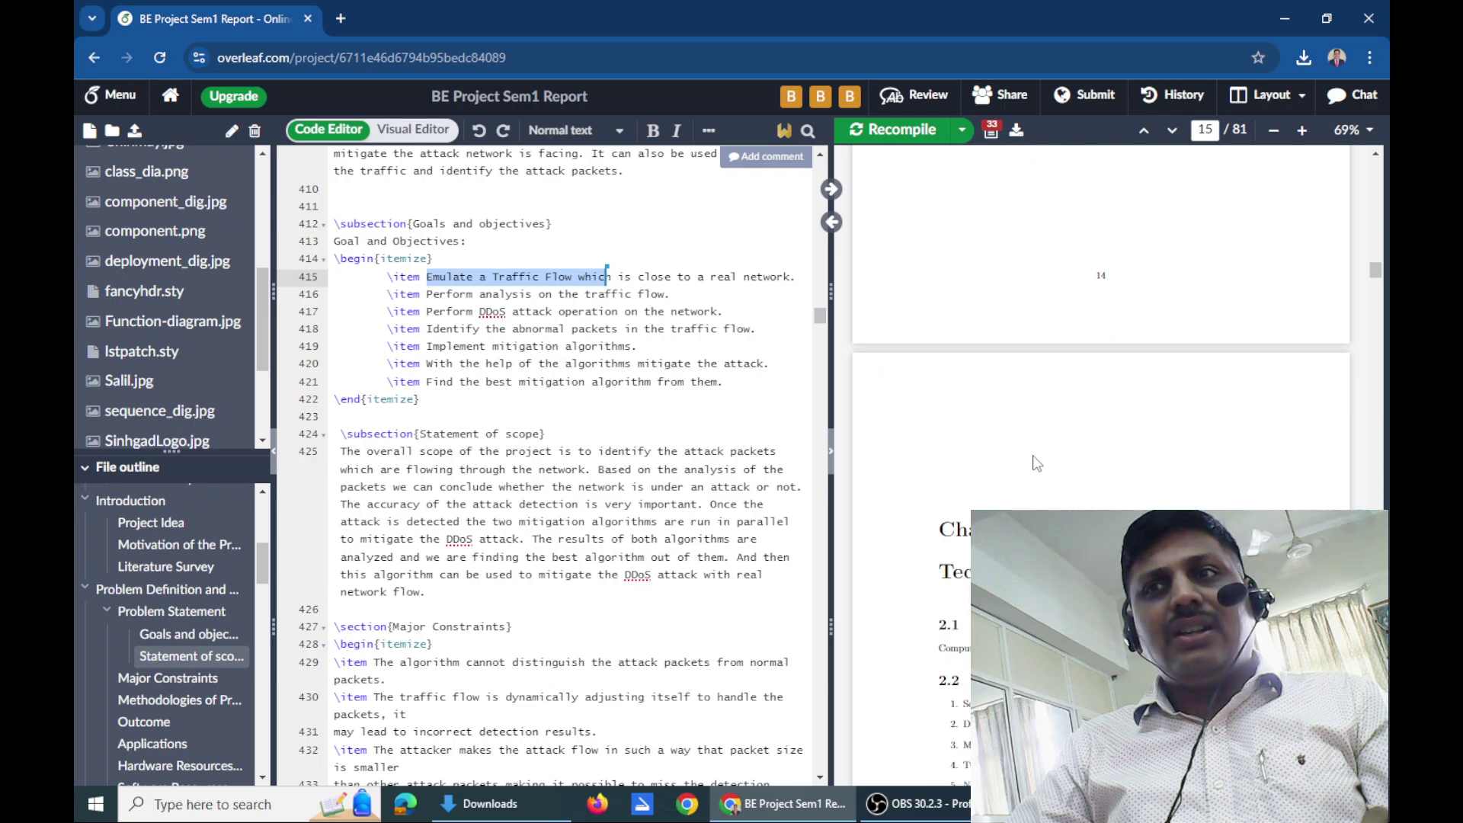
{"action": "scroll", "coordinate": [1037, 463], "scroll_direction": "down", "scroll_amount": 10}
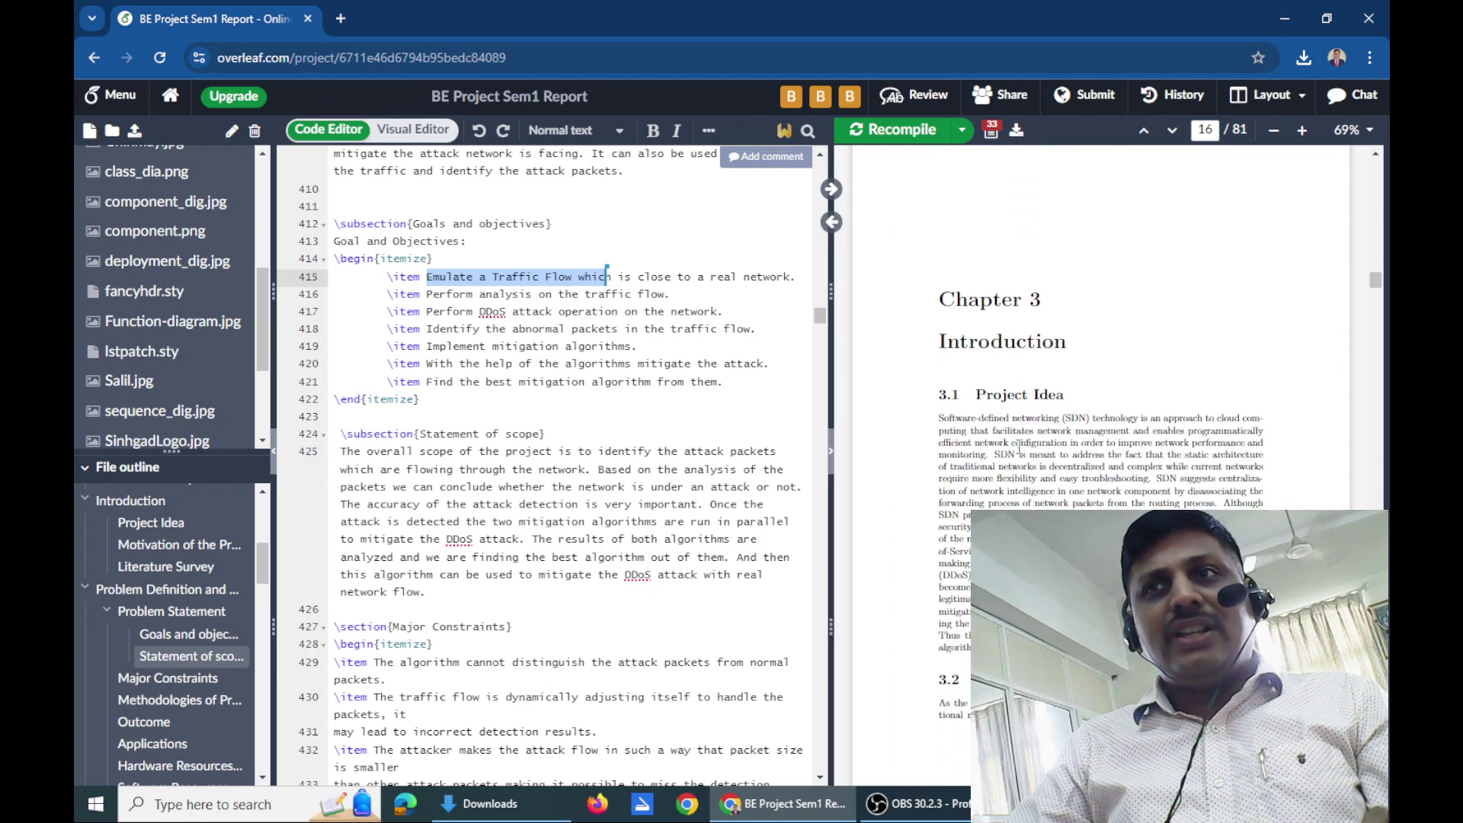
{"action": "scroll", "coordinate": [945, 442], "scroll_direction": "down", "scroll_amount": 2}
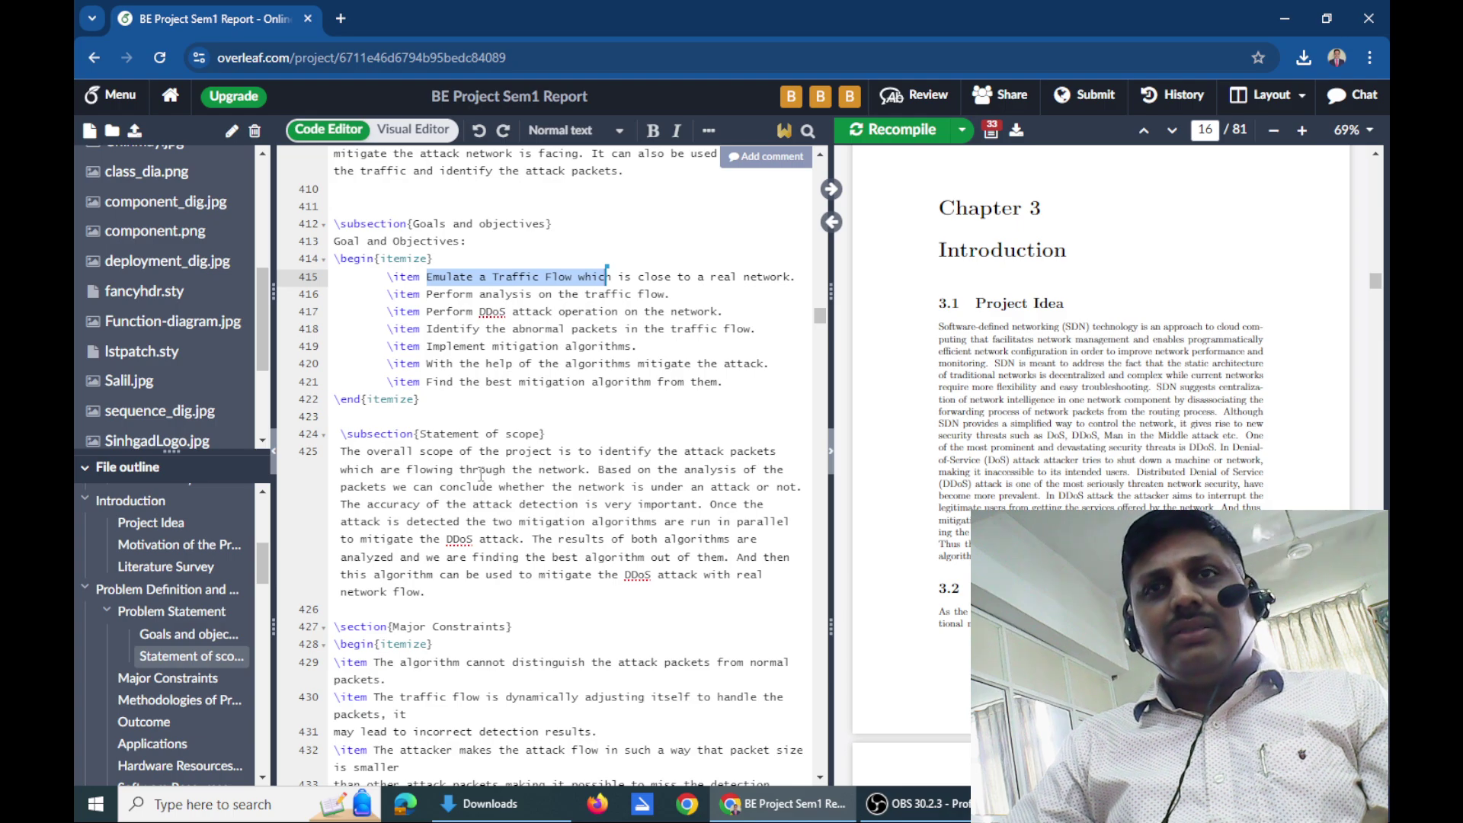
Review the Problem Definition and scope source from Major Constraints through the hardware and software resources sections
{"action": "scroll", "coordinate": [481, 476], "scroll_direction": "down", "scroll_amount": 7}
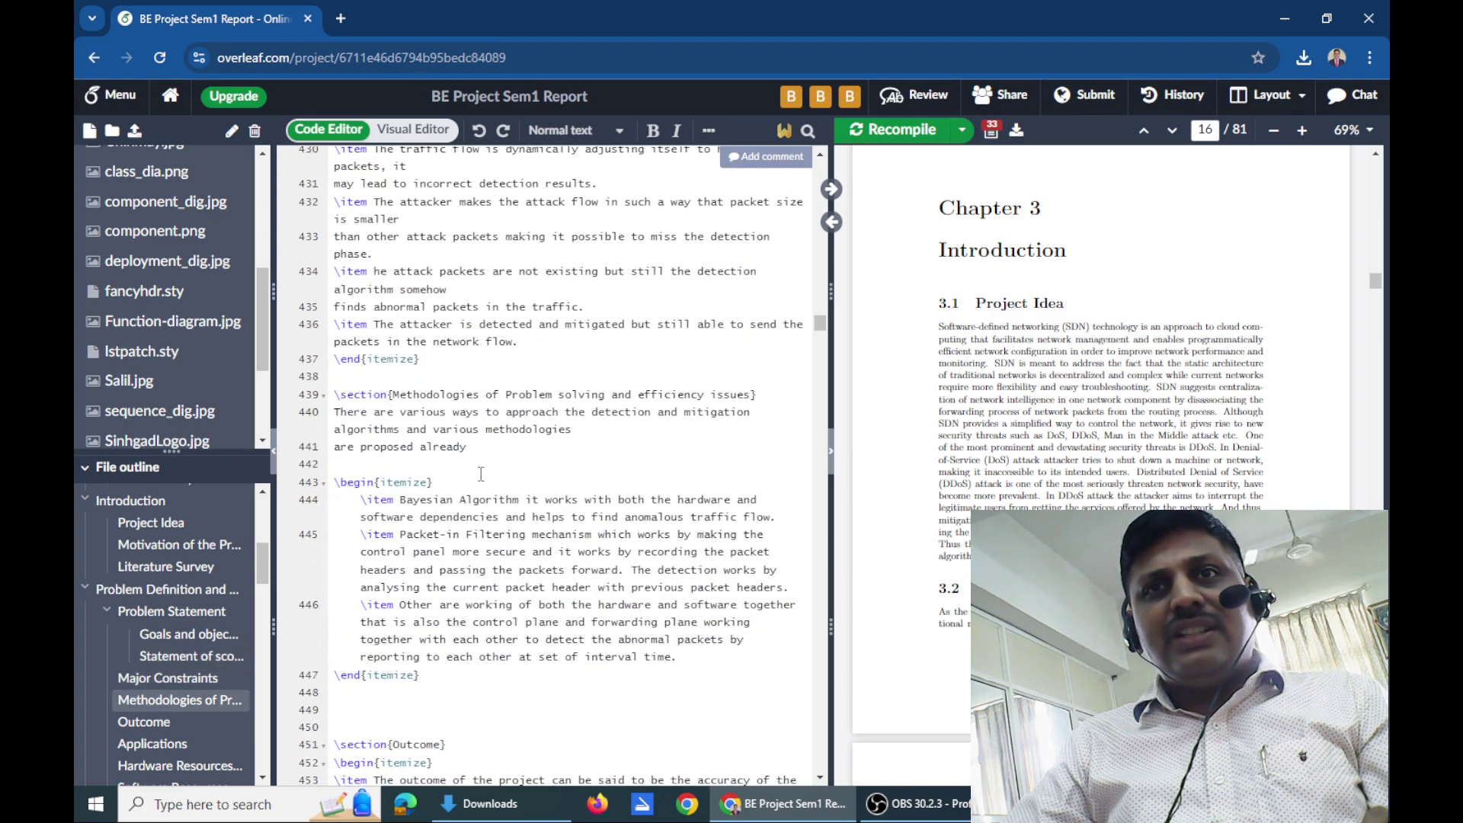
{"action": "scroll", "coordinate": [481, 474], "scroll_direction": "down", "scroll_amount": 7}
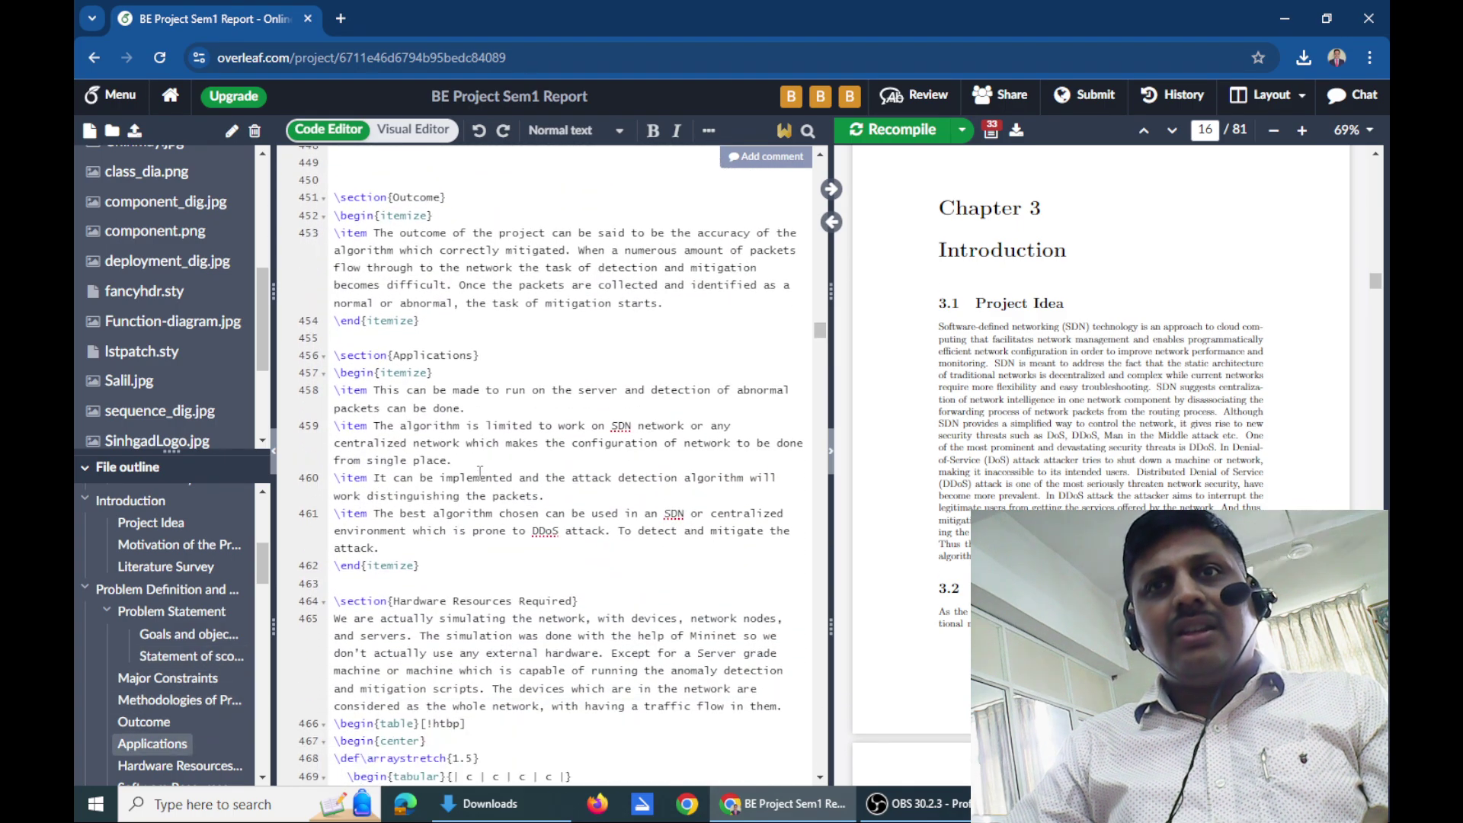
{"action": "scroll", "coordinate": [480, 472], "scroll_direction": "down", "scroll_amount": 4}
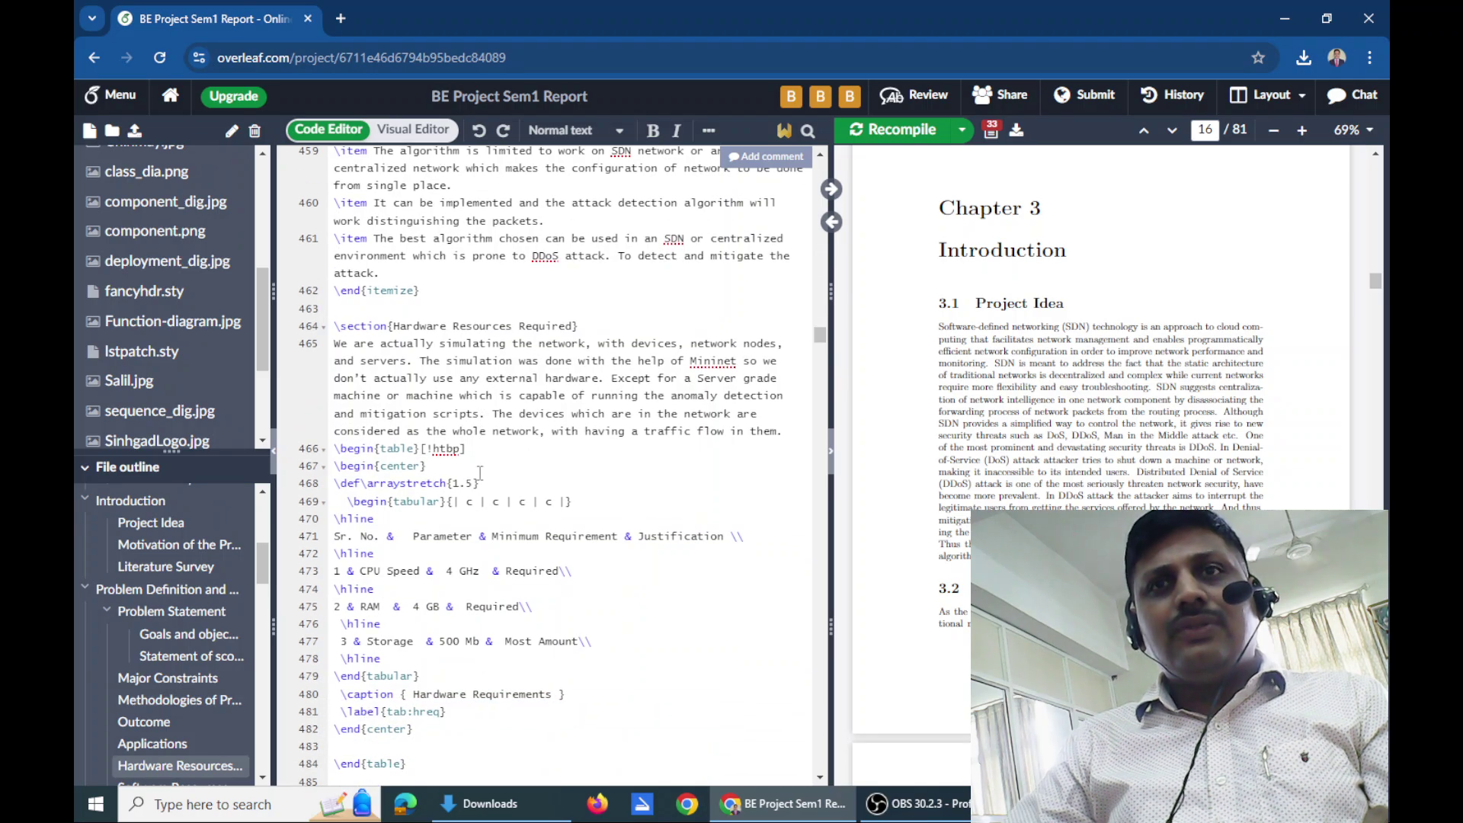
{"action": "scroll", "coordinate": [480, 472], "scroll_direction": "down", "scroll_amount": 2}
{"action": "scroll", "coordinate": [480, 473], "scroll_direction": "down", "scroll_amount": 8}
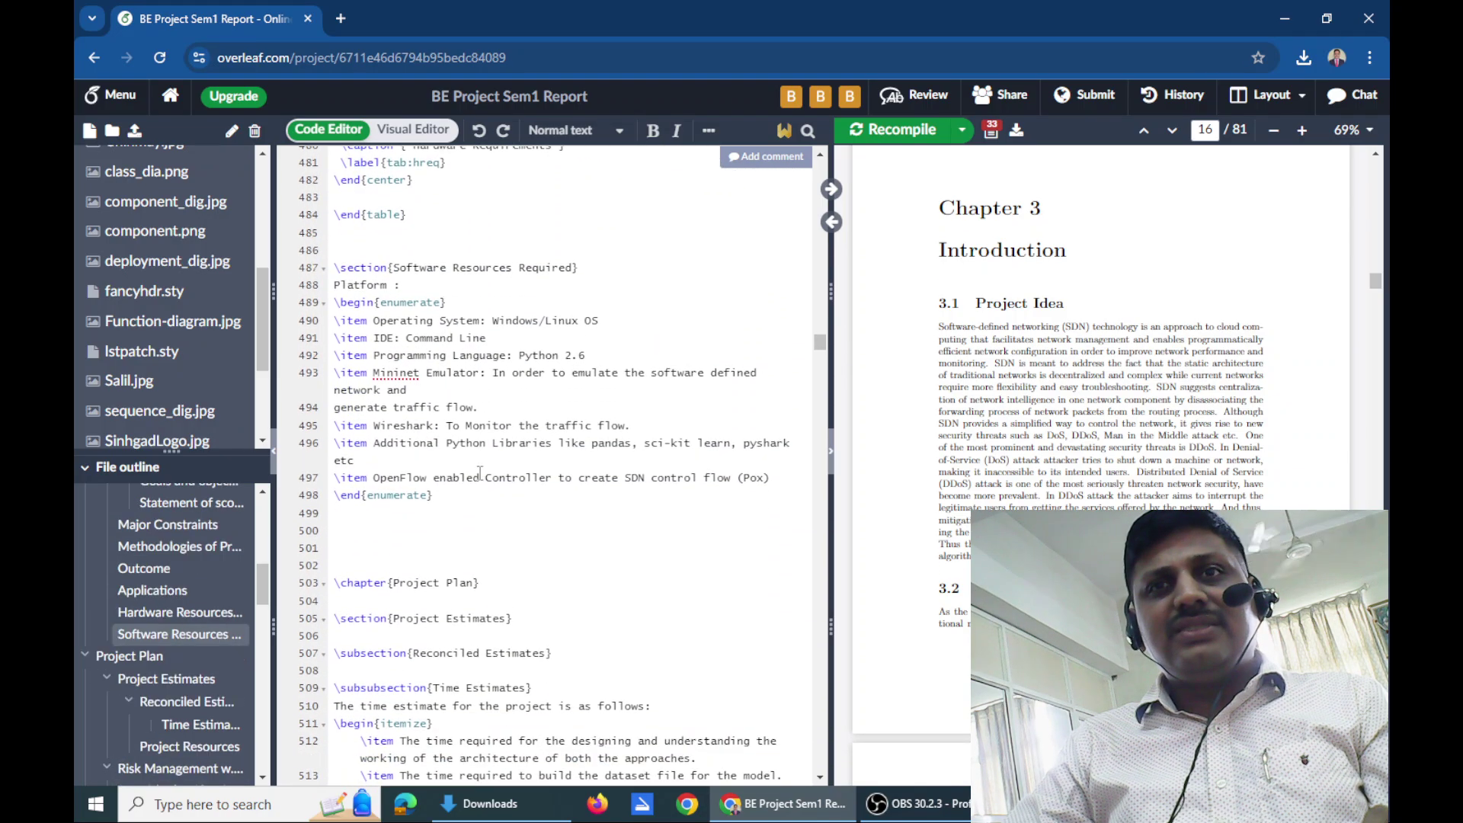
Review the Project Plan chapter source from Time Estimates through the risk analysis tables to the individual risk detail tables
{"action": "scroll", "coordinate": [480, 473], "scroll_direction": "down", "scroll_amount": 7}
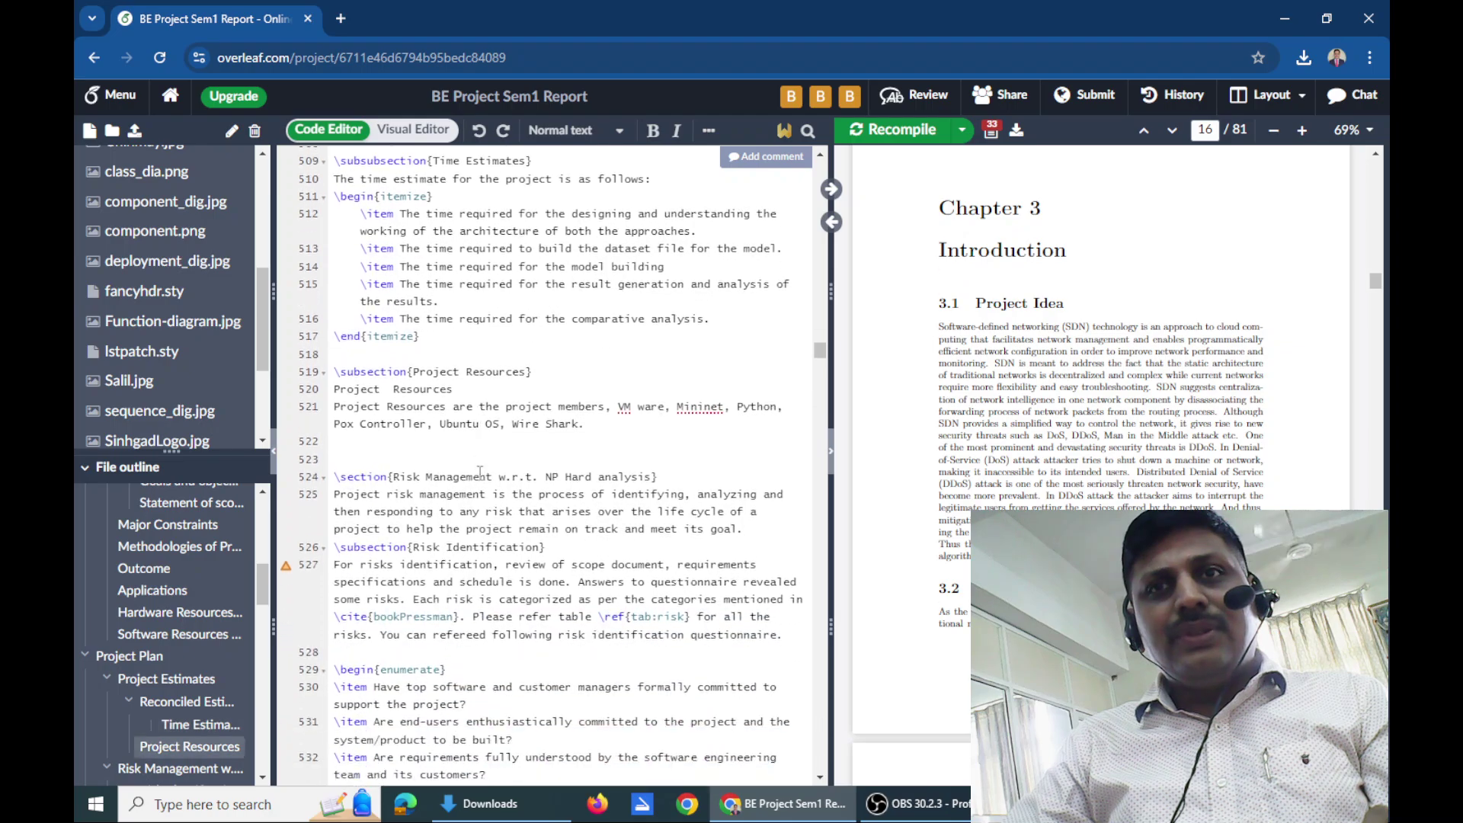
{"action": "scroll", "coordinate": [480, 474], "scroll_direction": "down", "scroll_amount": 7}
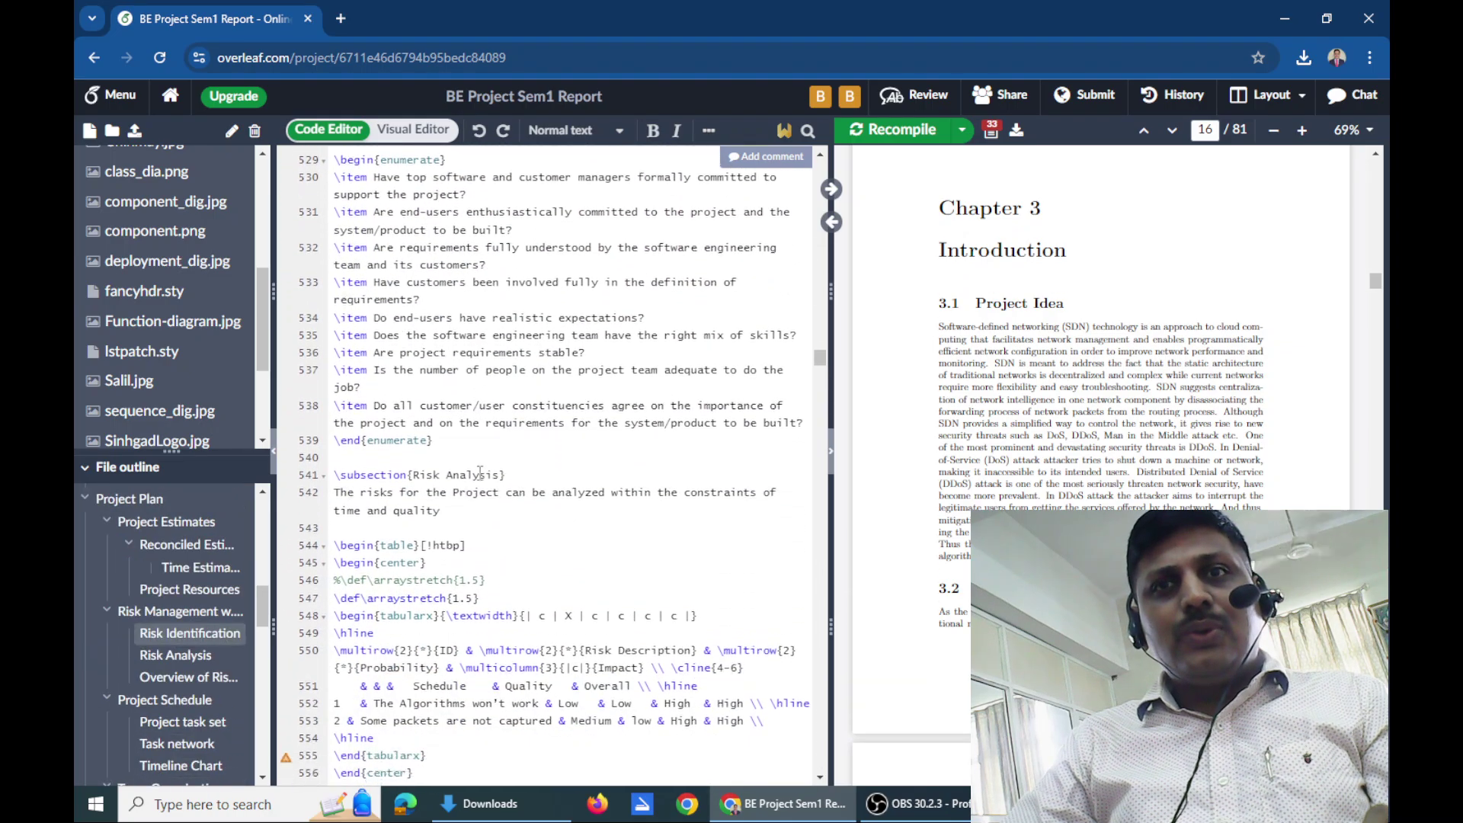
{"action": "scroll", "coordinate": [480, 473], "scroll_direction": "down", "scroll_amount": 7}
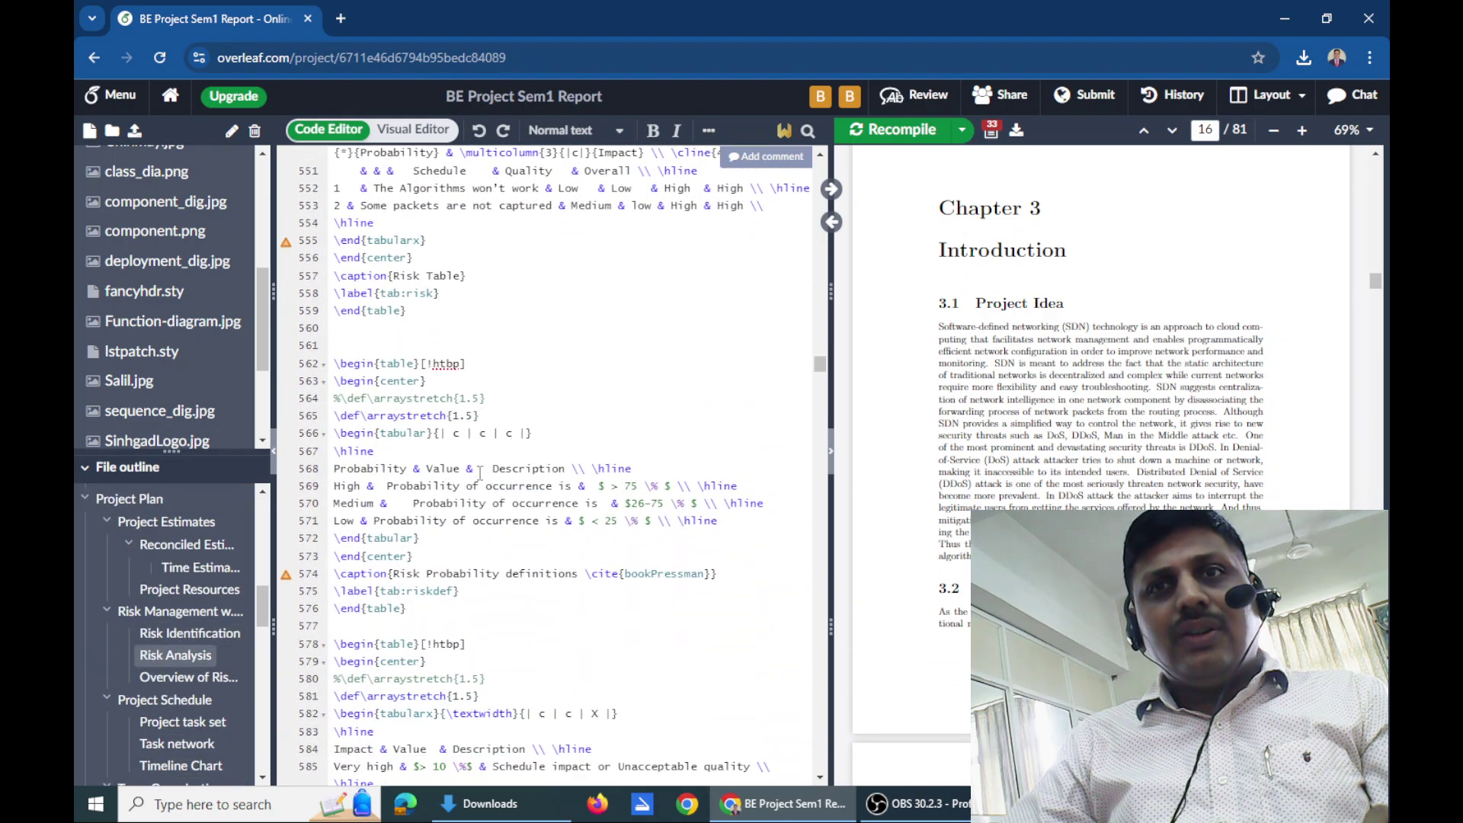
{"action": "scroll", "coordinate": [480, 474], "scroll_direction": "down", "scroll_amount": 4}
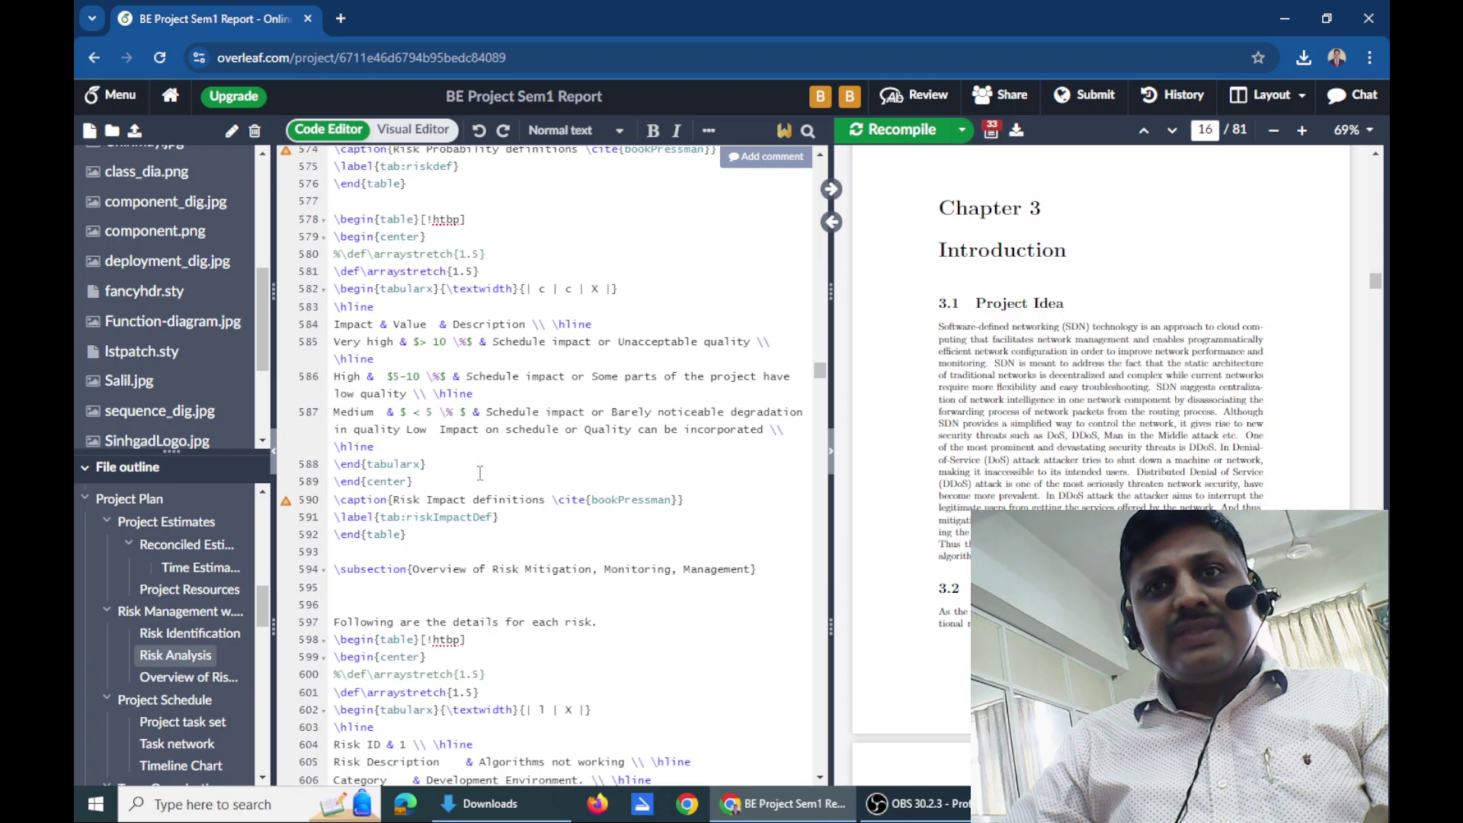
{"action": "scroll", "coordinate": [479, 473], "scroll_direction": "down", "scroll_amount": 4}
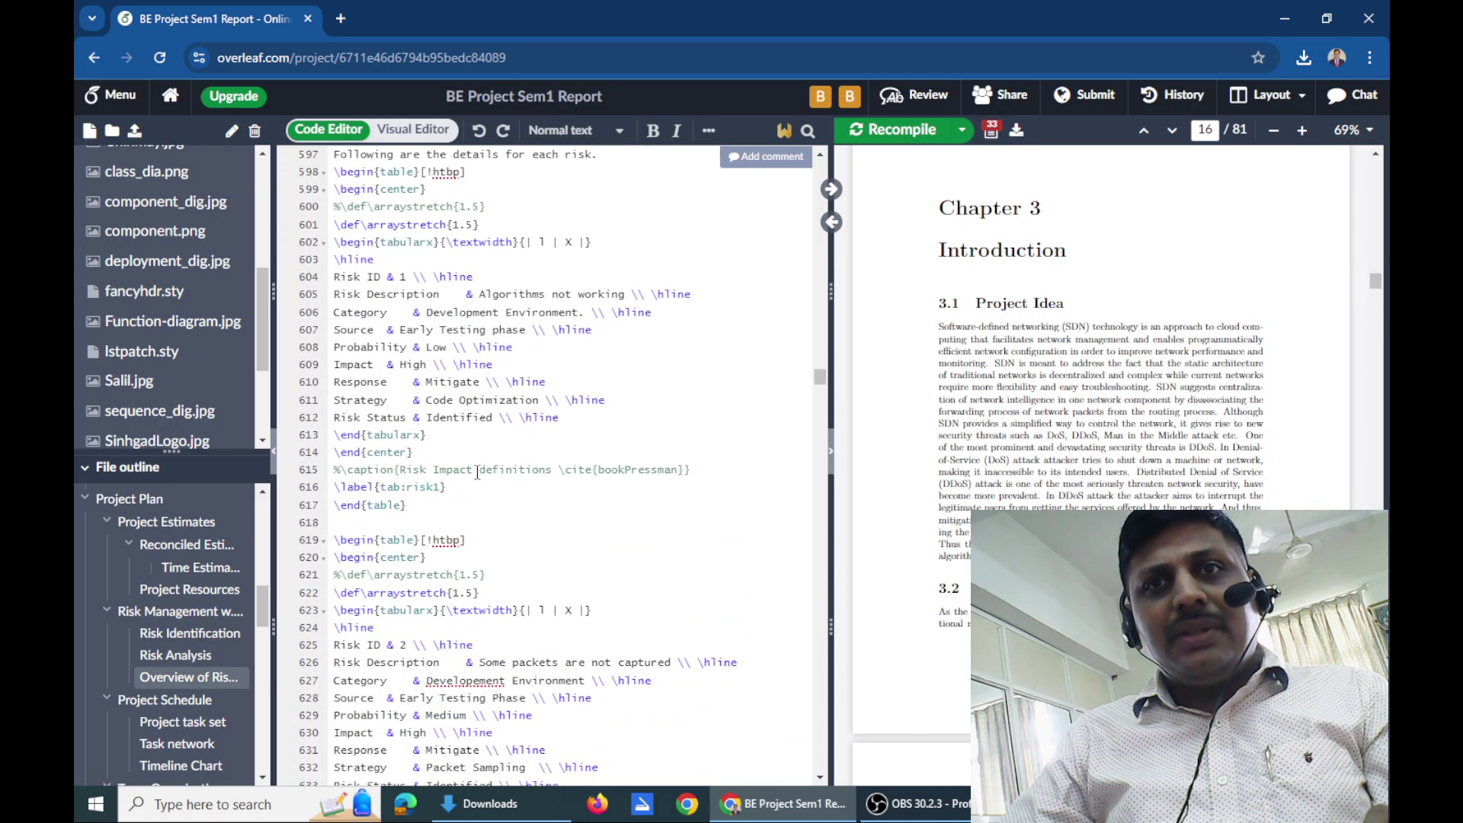
Locate the Hardware Resources Required table source, highlight its \begin{table}[!htbp] line, jump to the matching preview page and highlight the compiled table
{"action": "scroll", "coordinate": [477, 473], "scroll_direction": "up", "scroll_amount": 20}
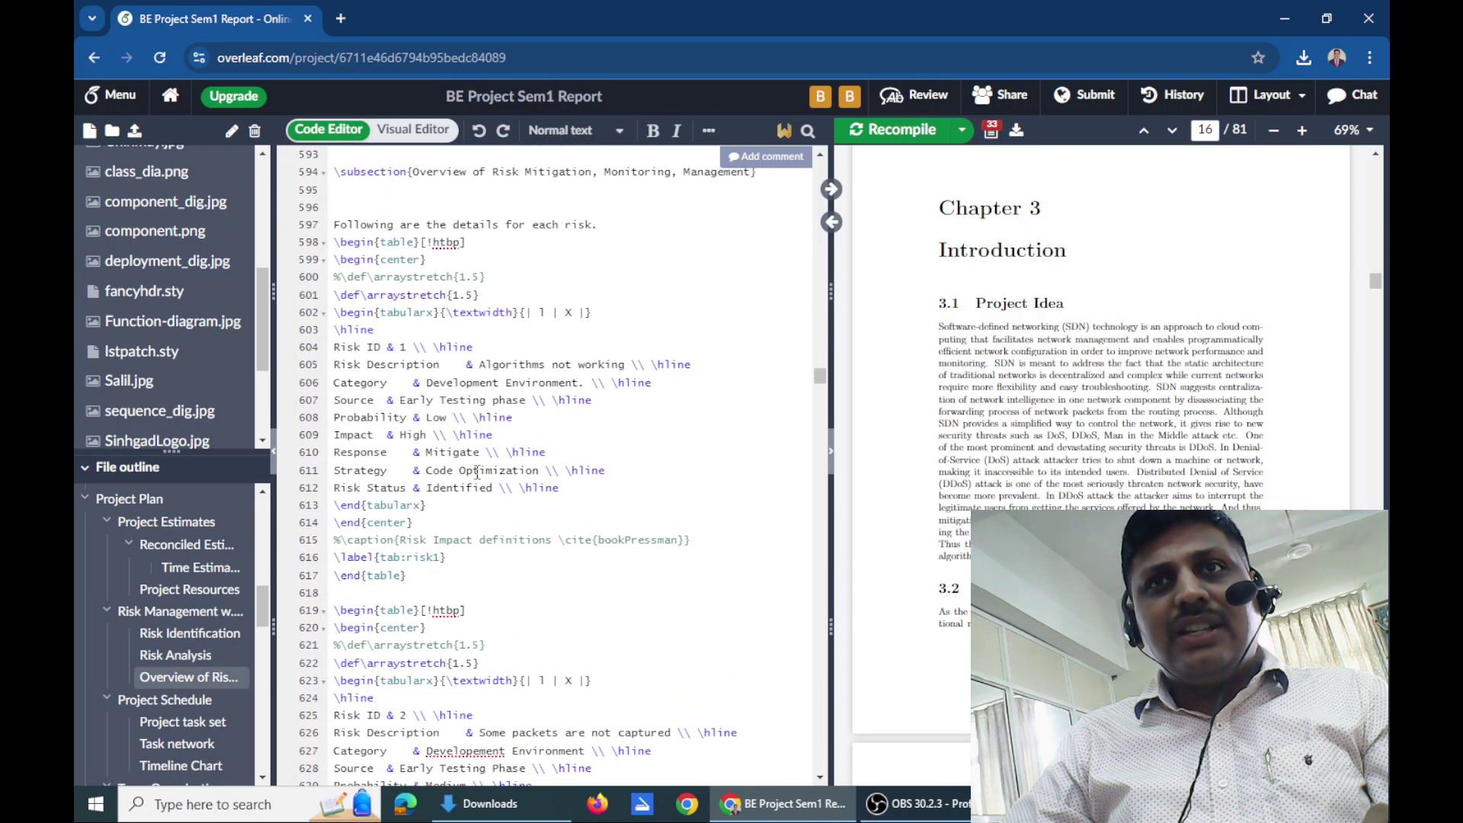
{"action": "scroll", "coordinate": [473, 470], "scroll_direction": "up", "scroll_amount": 20}
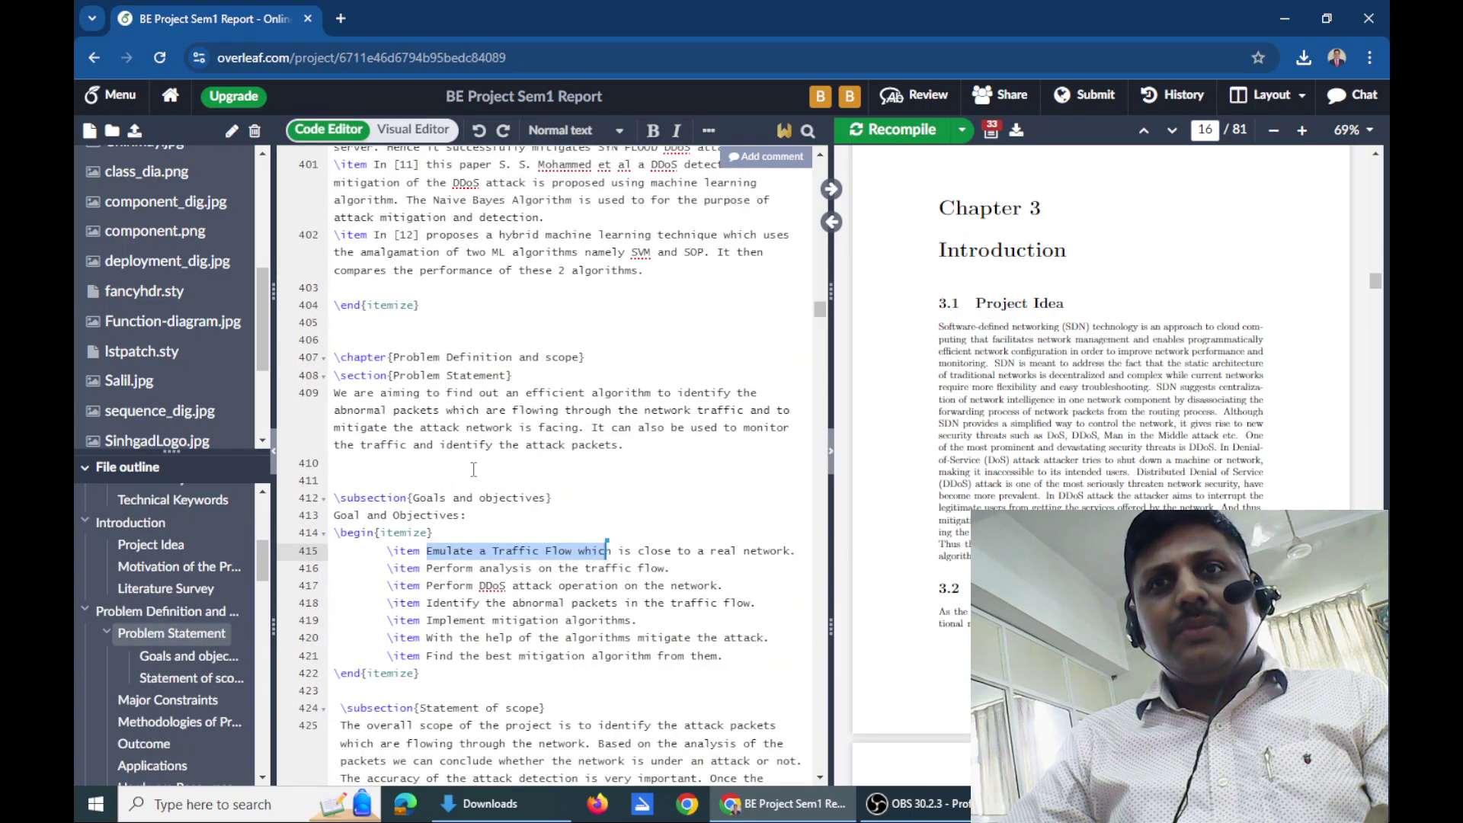
{"action": "scroll", "coordinate": [473, 469], "scroll_direction": "down", "scroll_amount": 10}
{"action": "scroll", "coordinate": [474, 470], "scroll_direction": "down", "scroll_amount": 8}
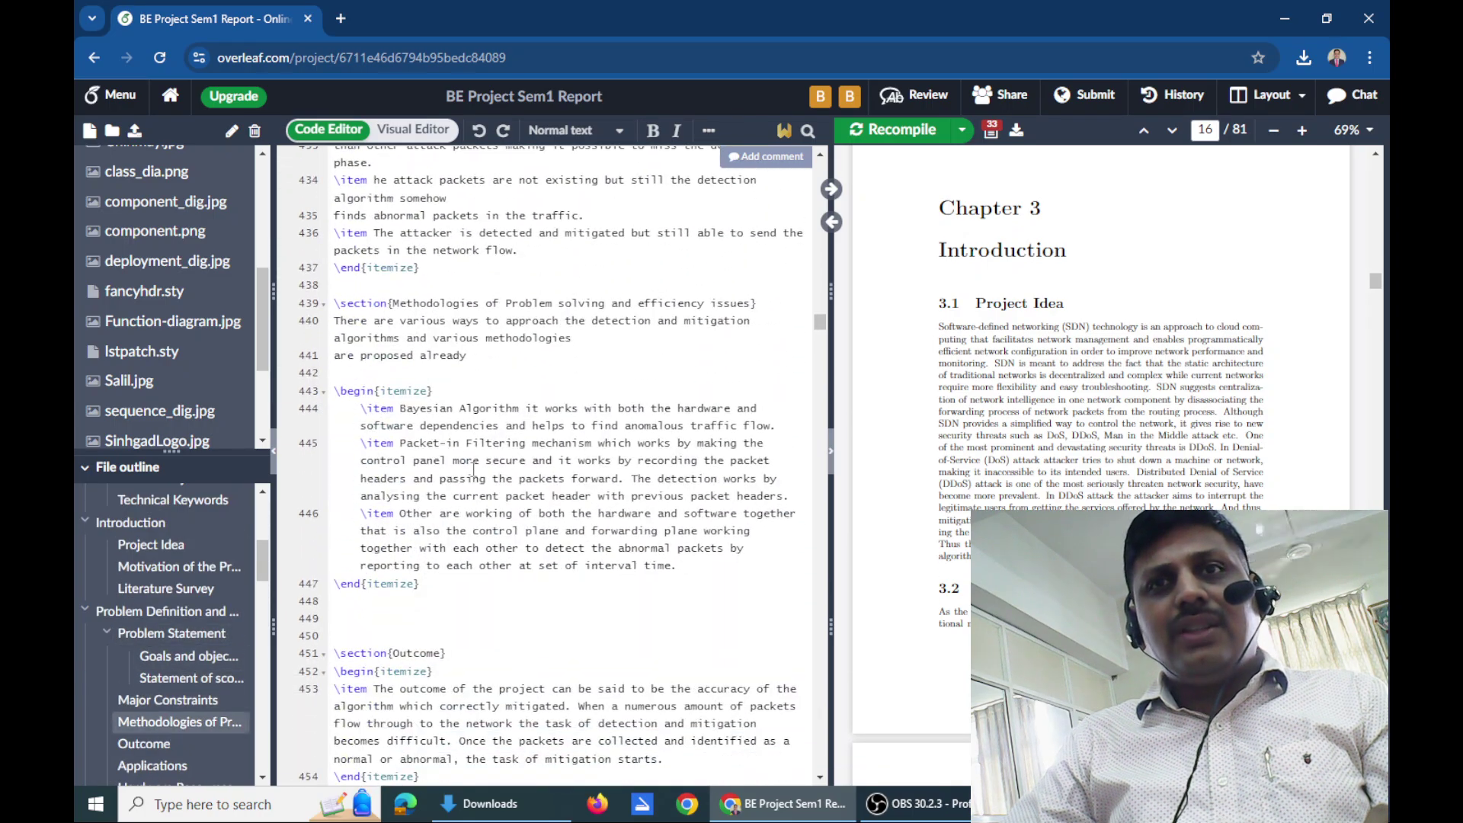
{"action": "scroll", "coordinate": [473, 469], "scroll_direction": "down", "scroll_amount": 5}
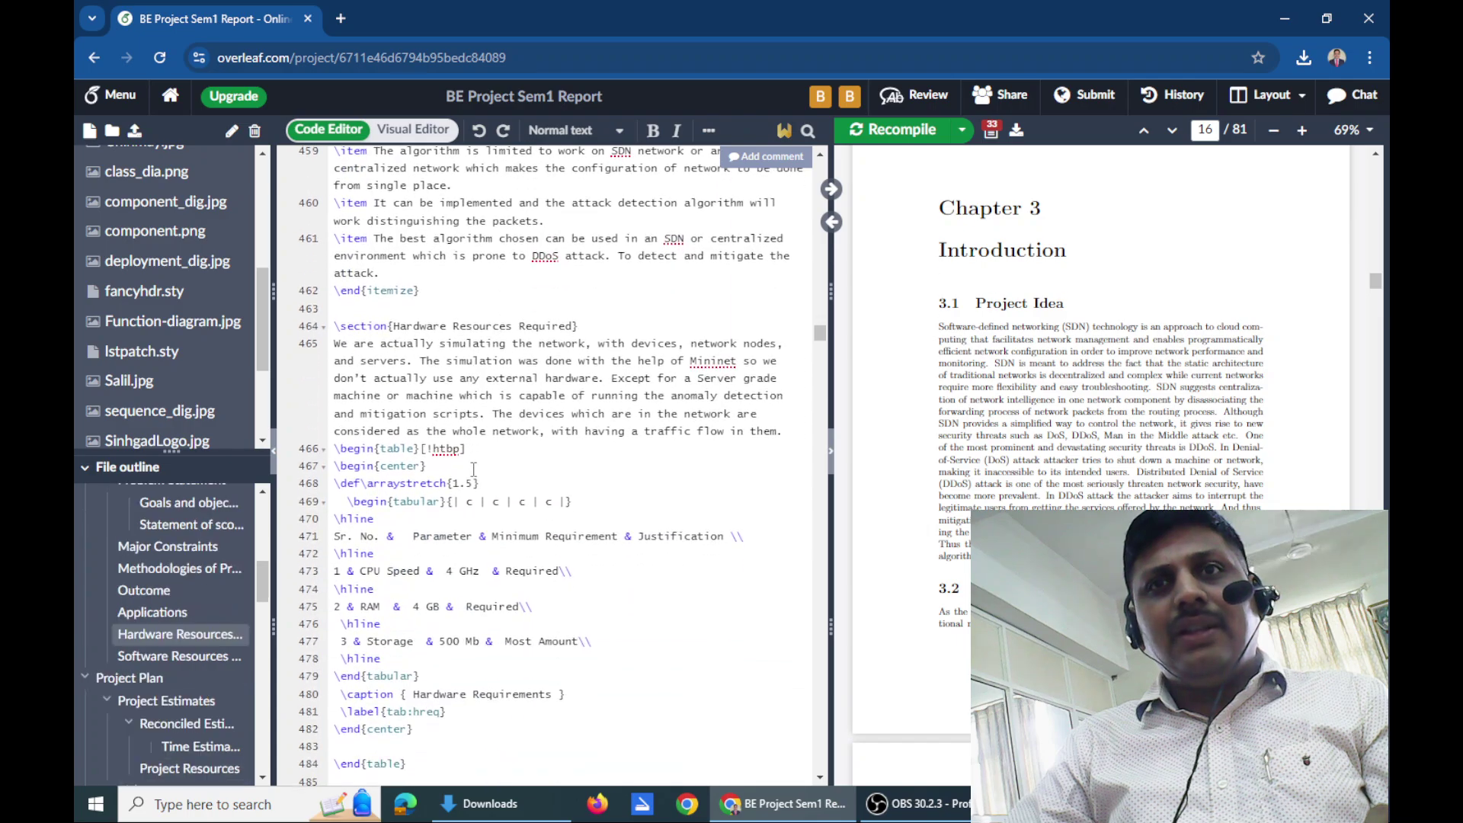
{"action": "left_click_drag", "start_coordinate": [335, 449], "coordinate": [460, 448]}
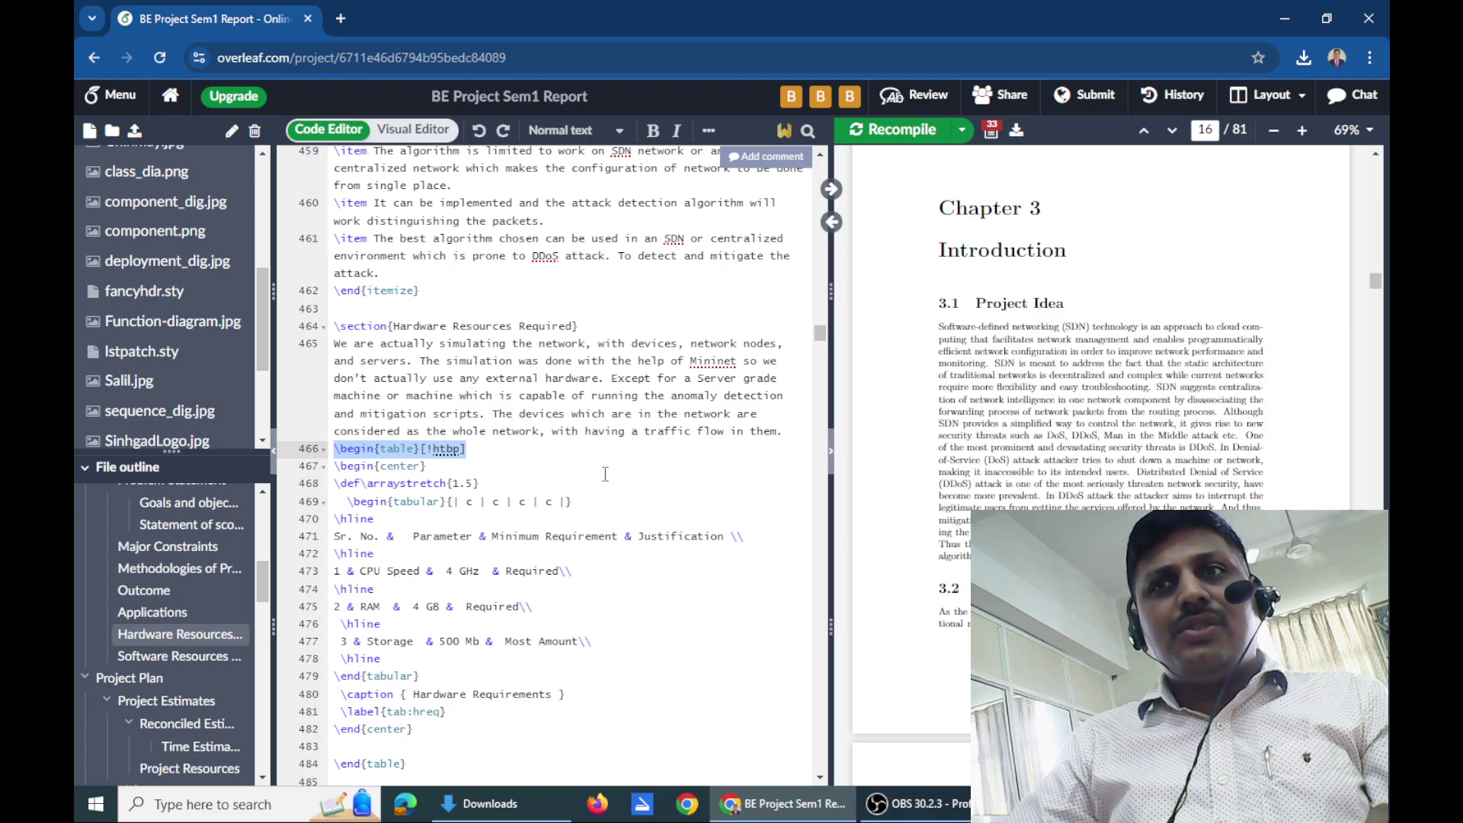
{"action": "left_click", "coordinate": [831, 188]}
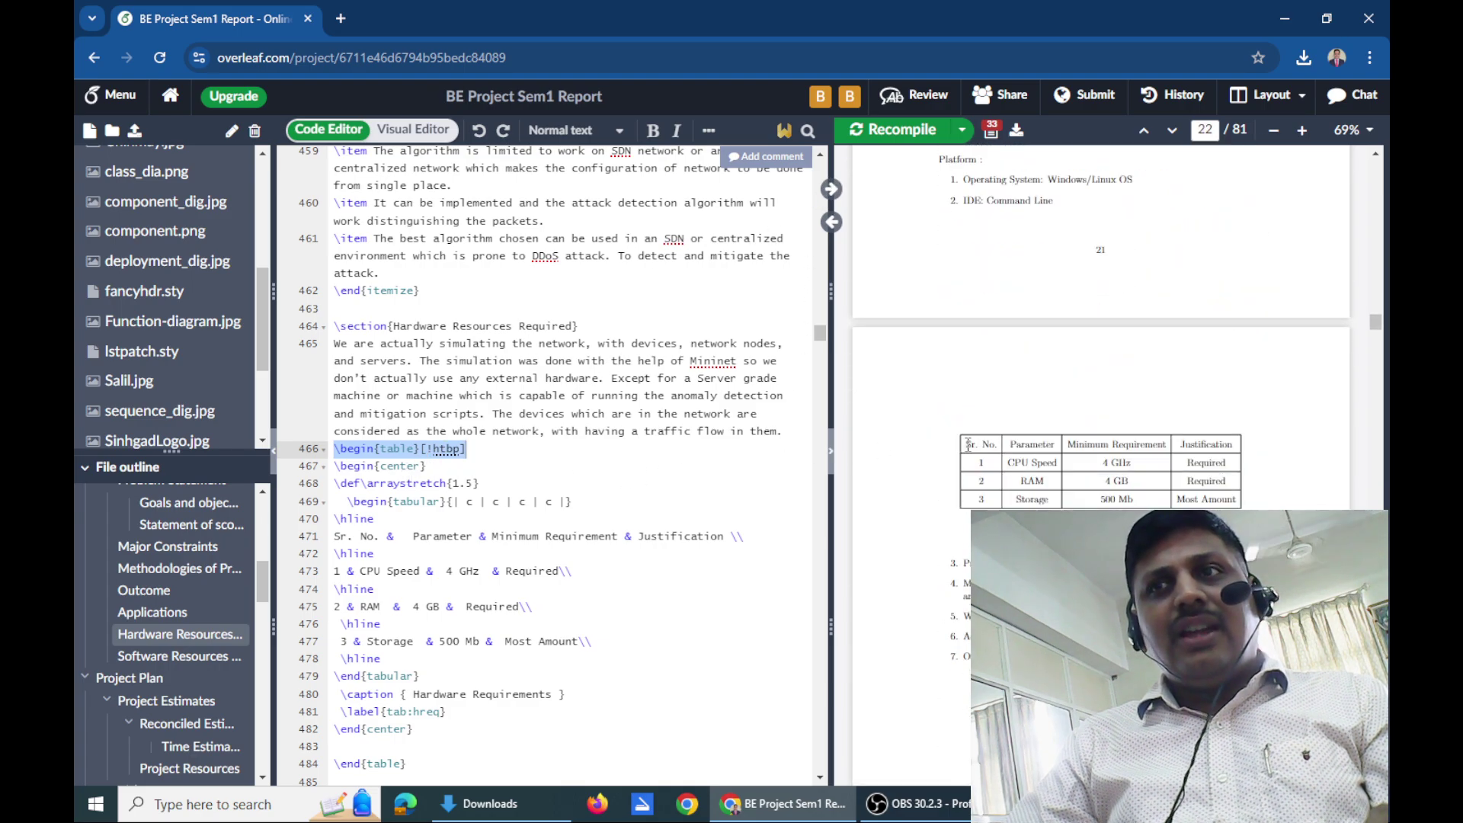
{"action": "left_click_drag", "start_coordinate": [968, 444], "coordinate": [1214, 499]}
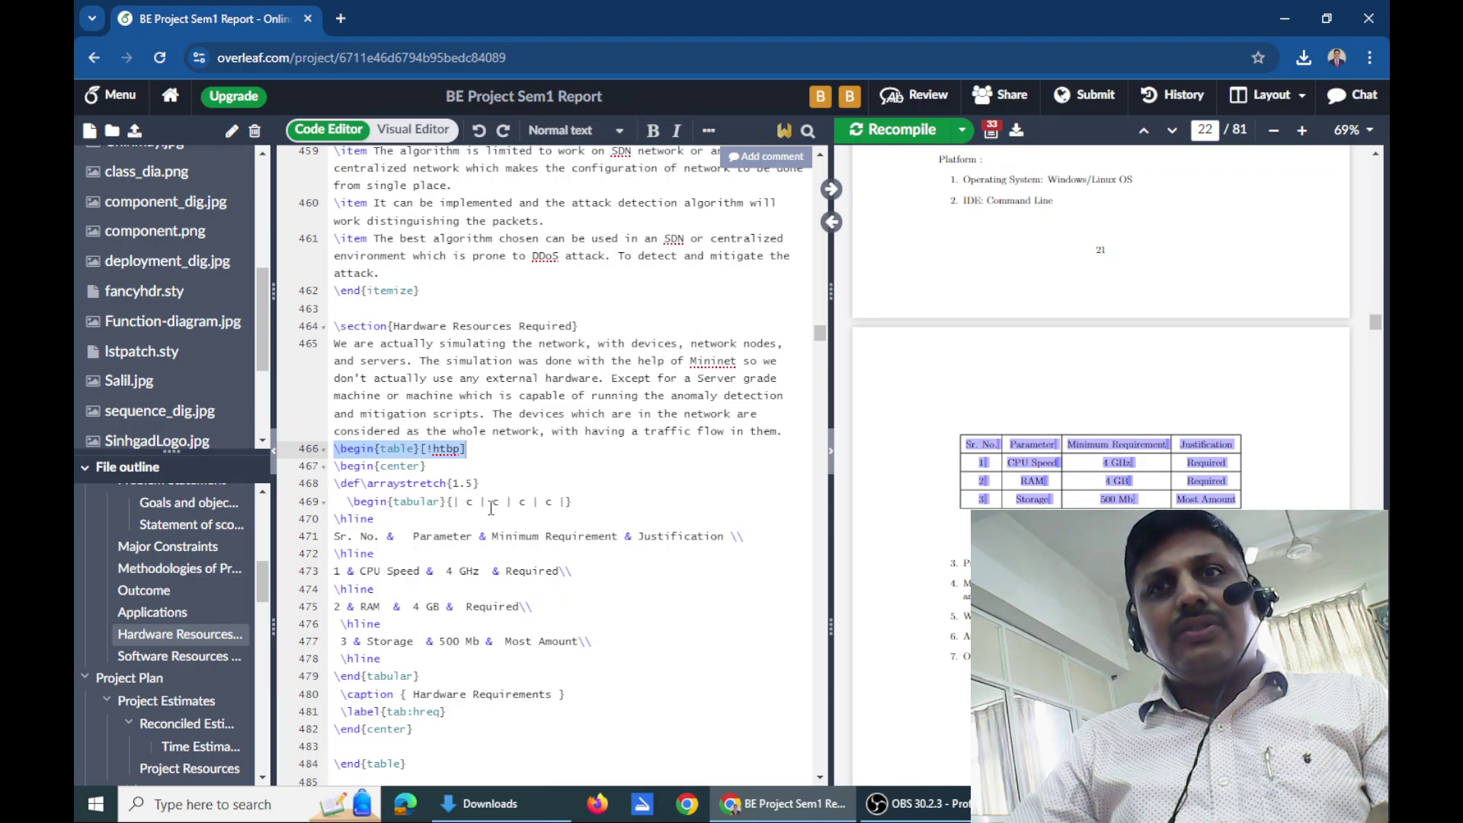
Point out each c column in the hardware table's tabular definition, and highlight the full column specification | c | c | c | c |
{"action": "left_click", "coordinate": [471, 503]}
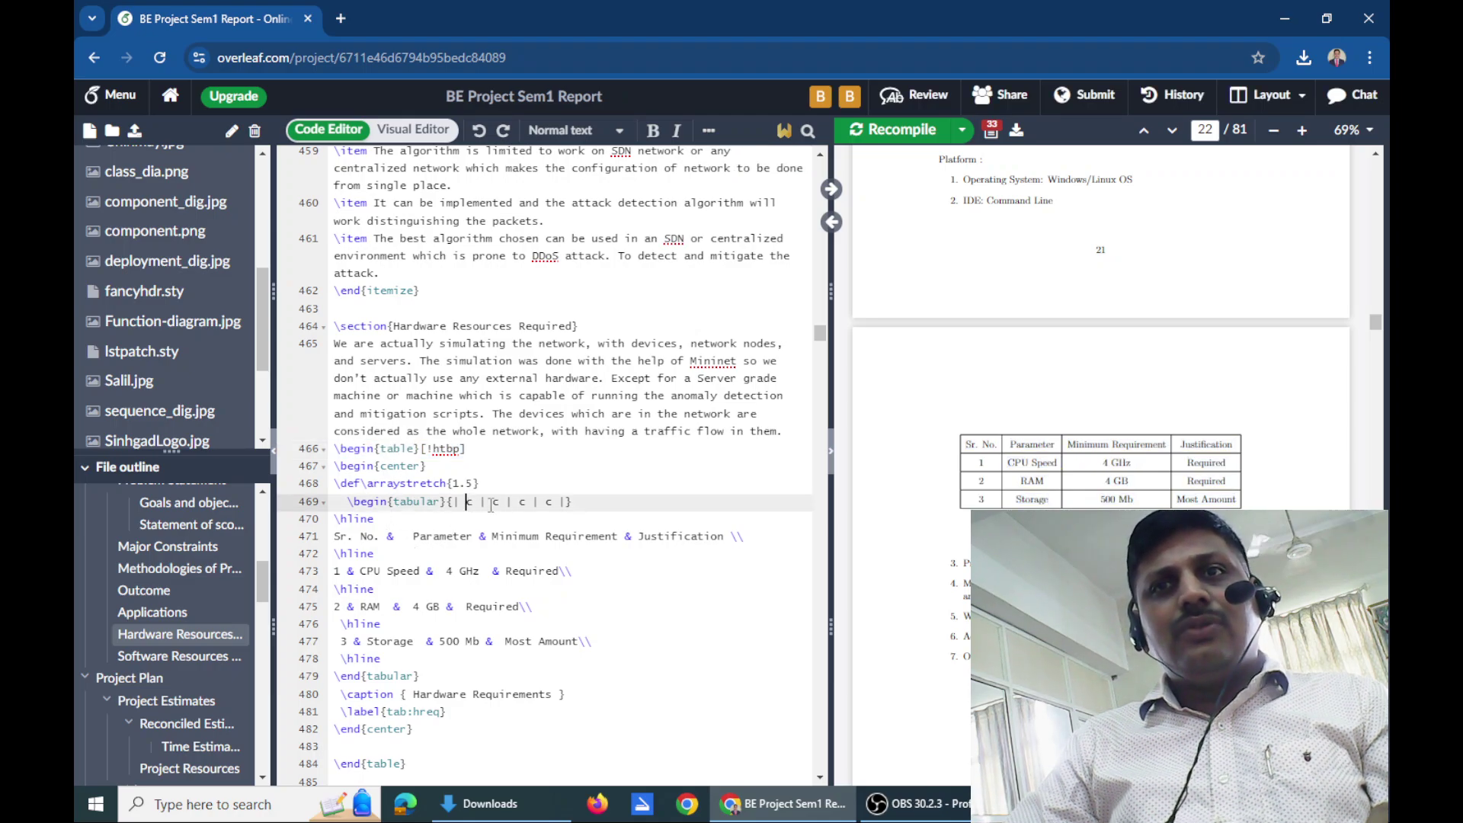
{"action": "left_click", "coordinate": [495, 502]}
{"action": "left_click", "coordinate": [531, 503]}
{"action": "left_click", "coordinate": [550, 503]}
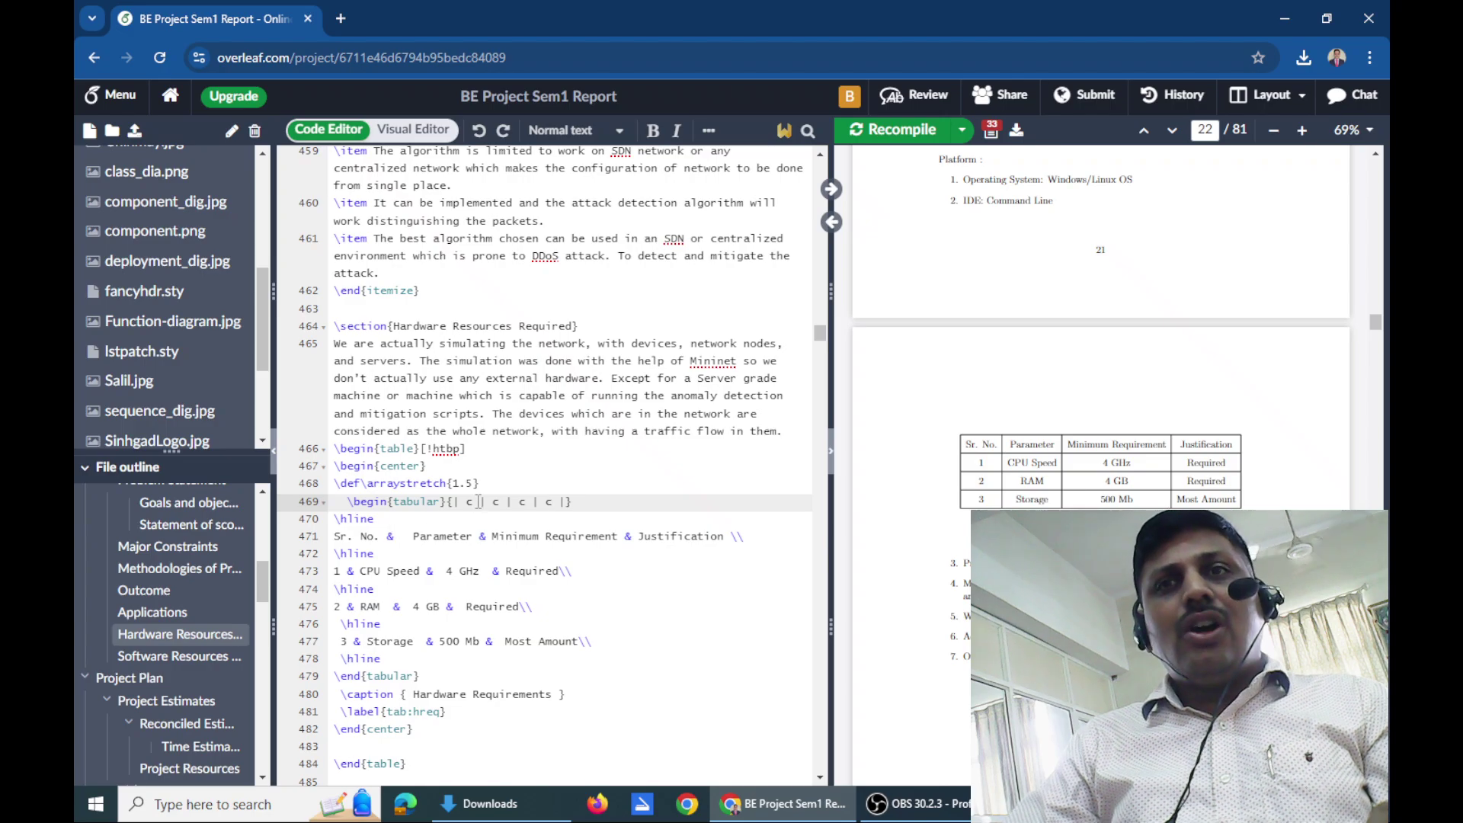
{"action": "left_click_drag", "start_coordinate": [456, 501], "coordinate": [567, 501]}
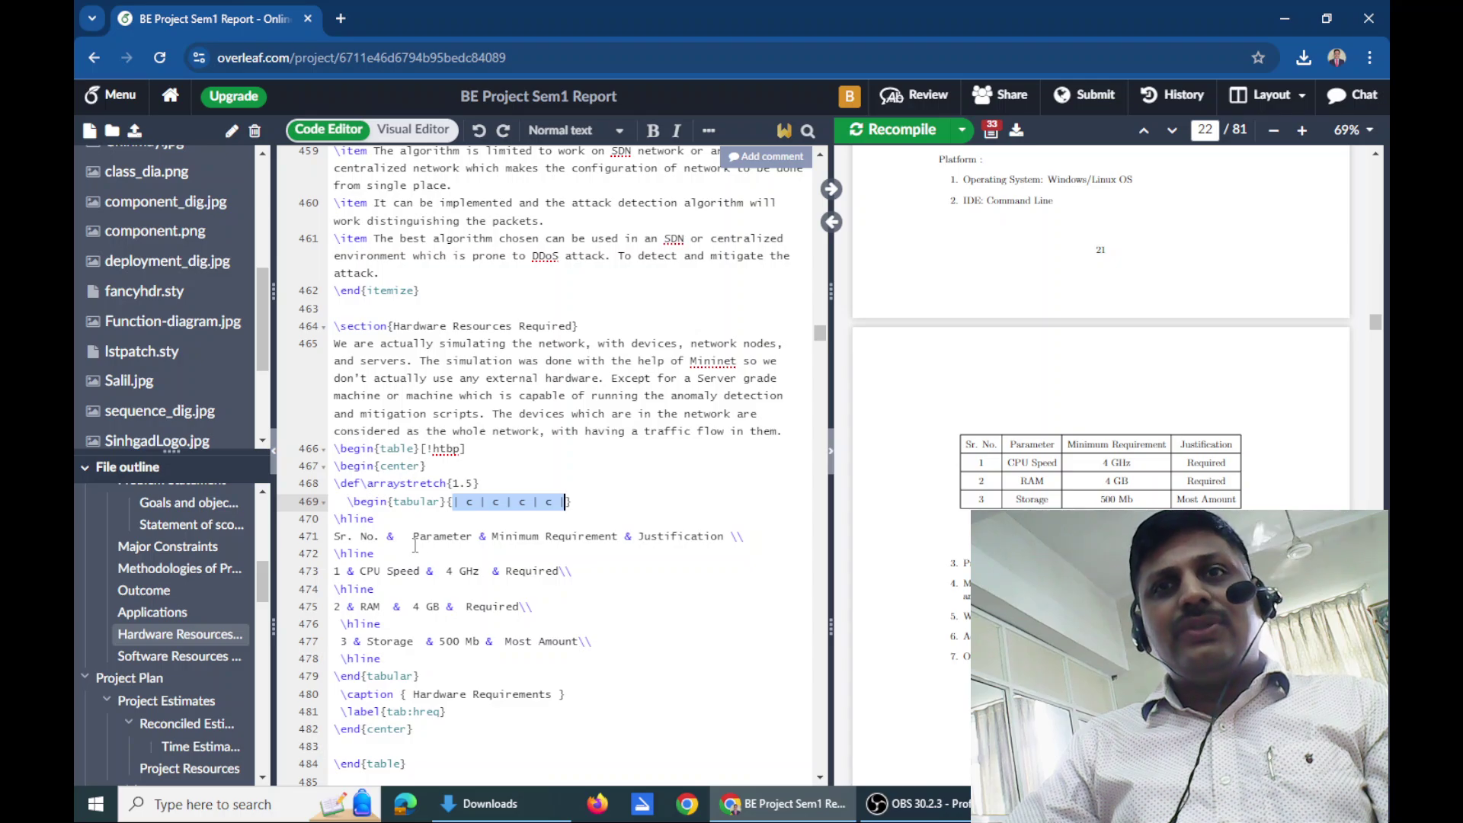
Highlight the & separator, the \\ row ending and the \hline below the hardware table's header row, plus its tab:hreq label
{"action": "double_click", "coordinate": [390, 536]}
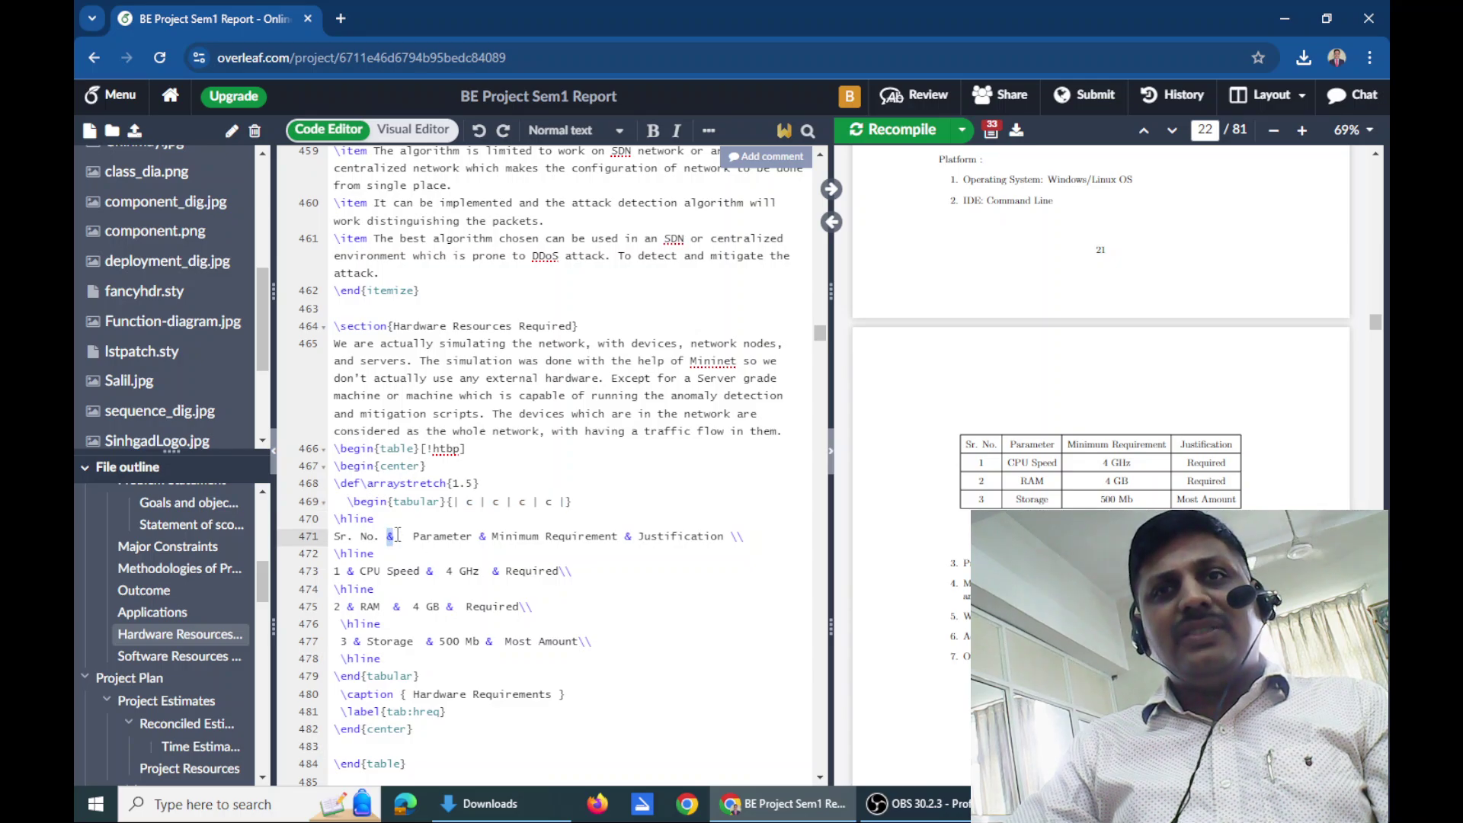
{"action": "left_click", "coordinate": [732, 535]}
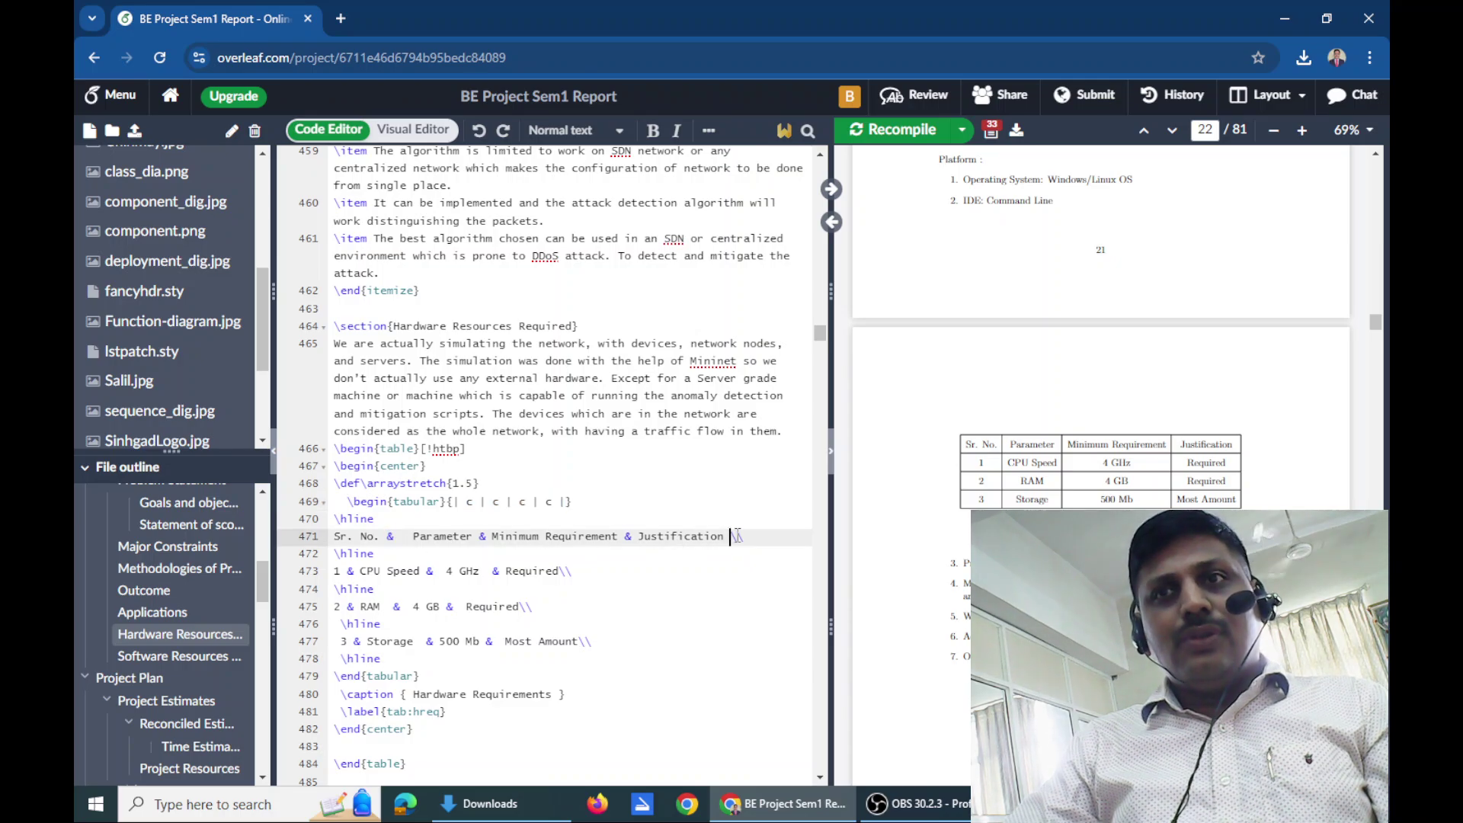
{"action": "left_click_drag", "start_coordinate": [737, 536], "coordinate": [744, 538]}
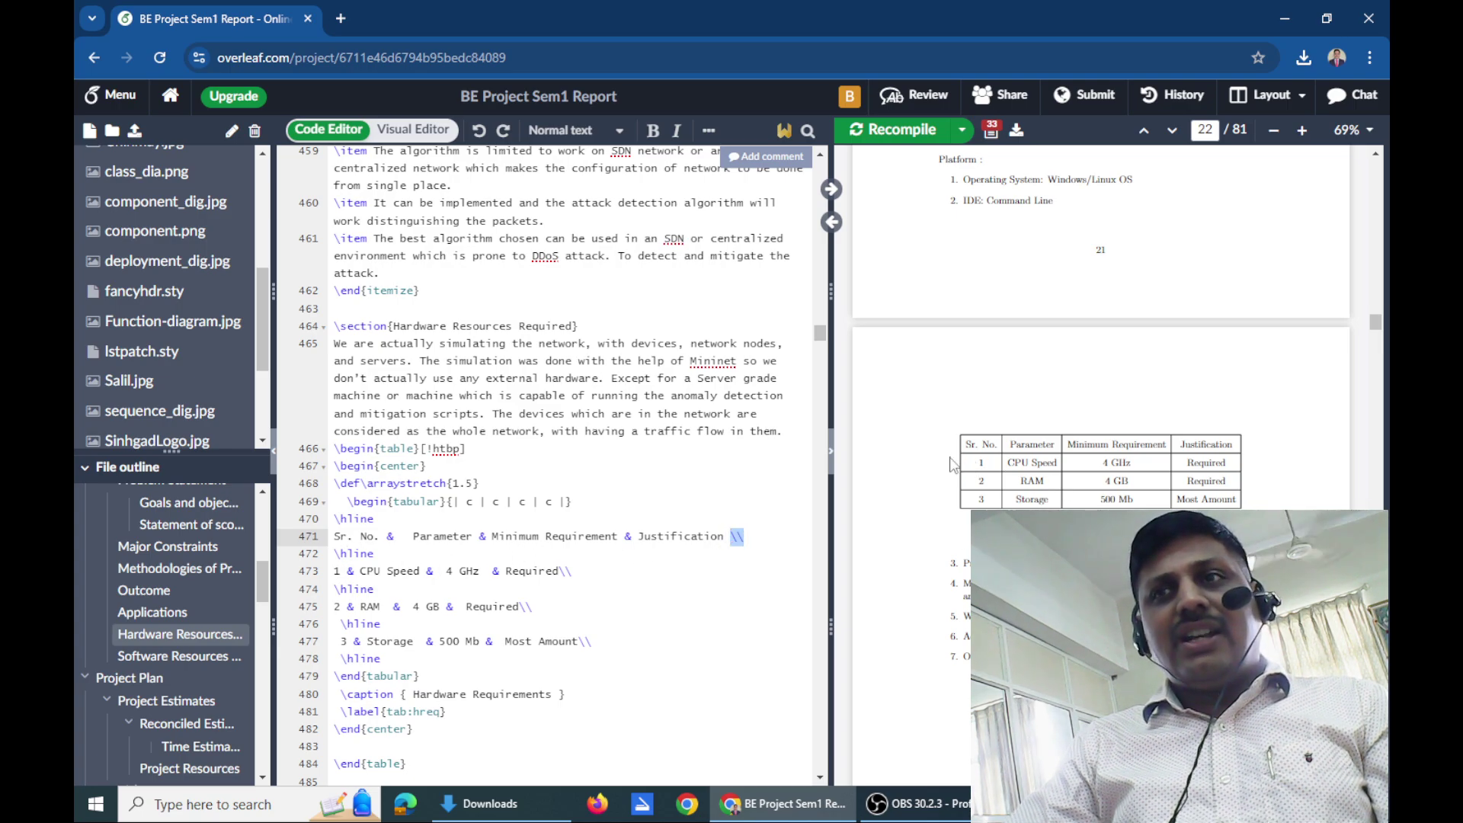
{"action": "left_click", "coordinate": [342, 553]}
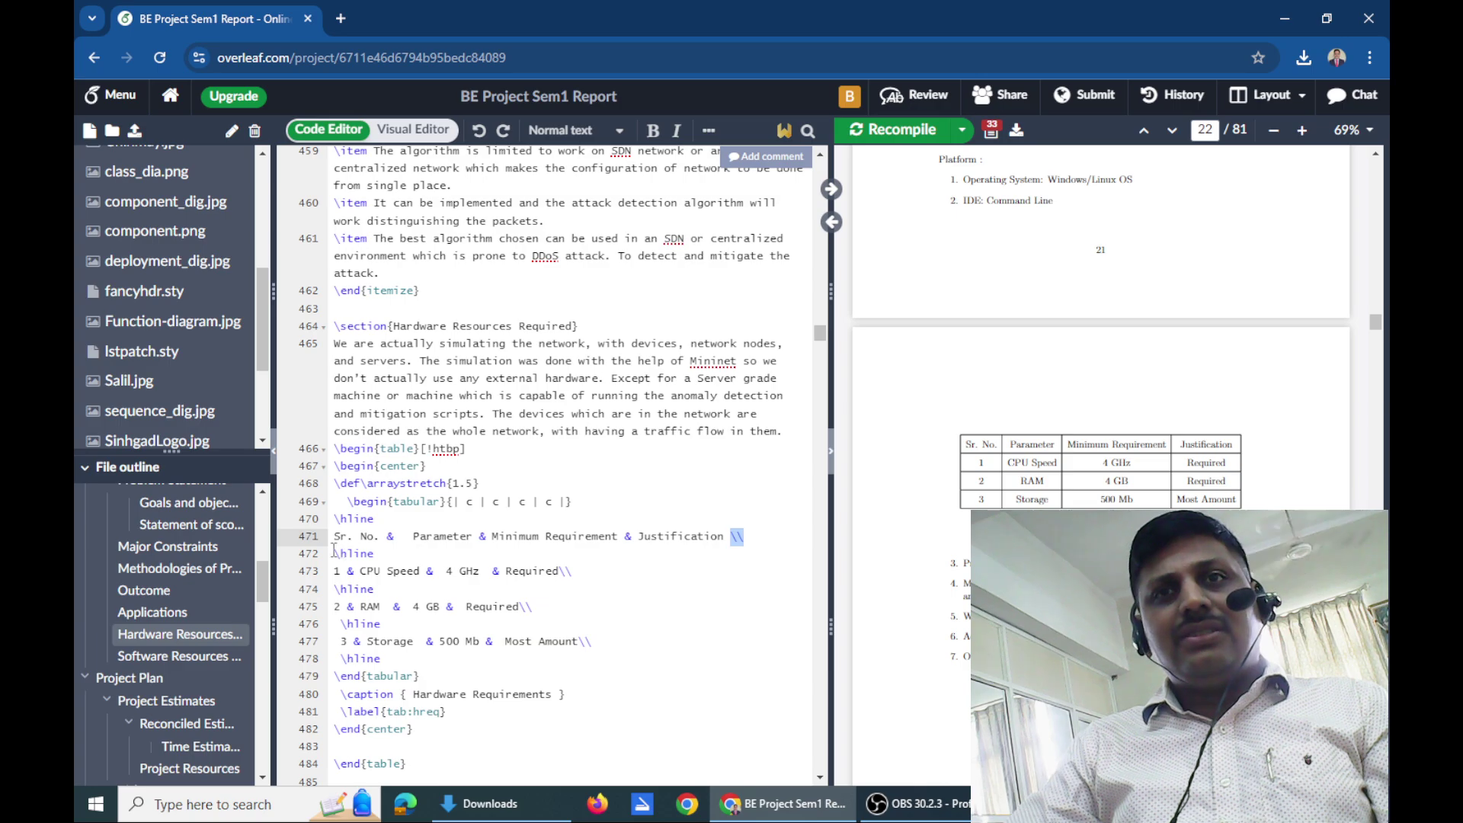
{"action": "left_click_drag", "start_coordinate": [357, 554], "coordinate": [374, 554]}
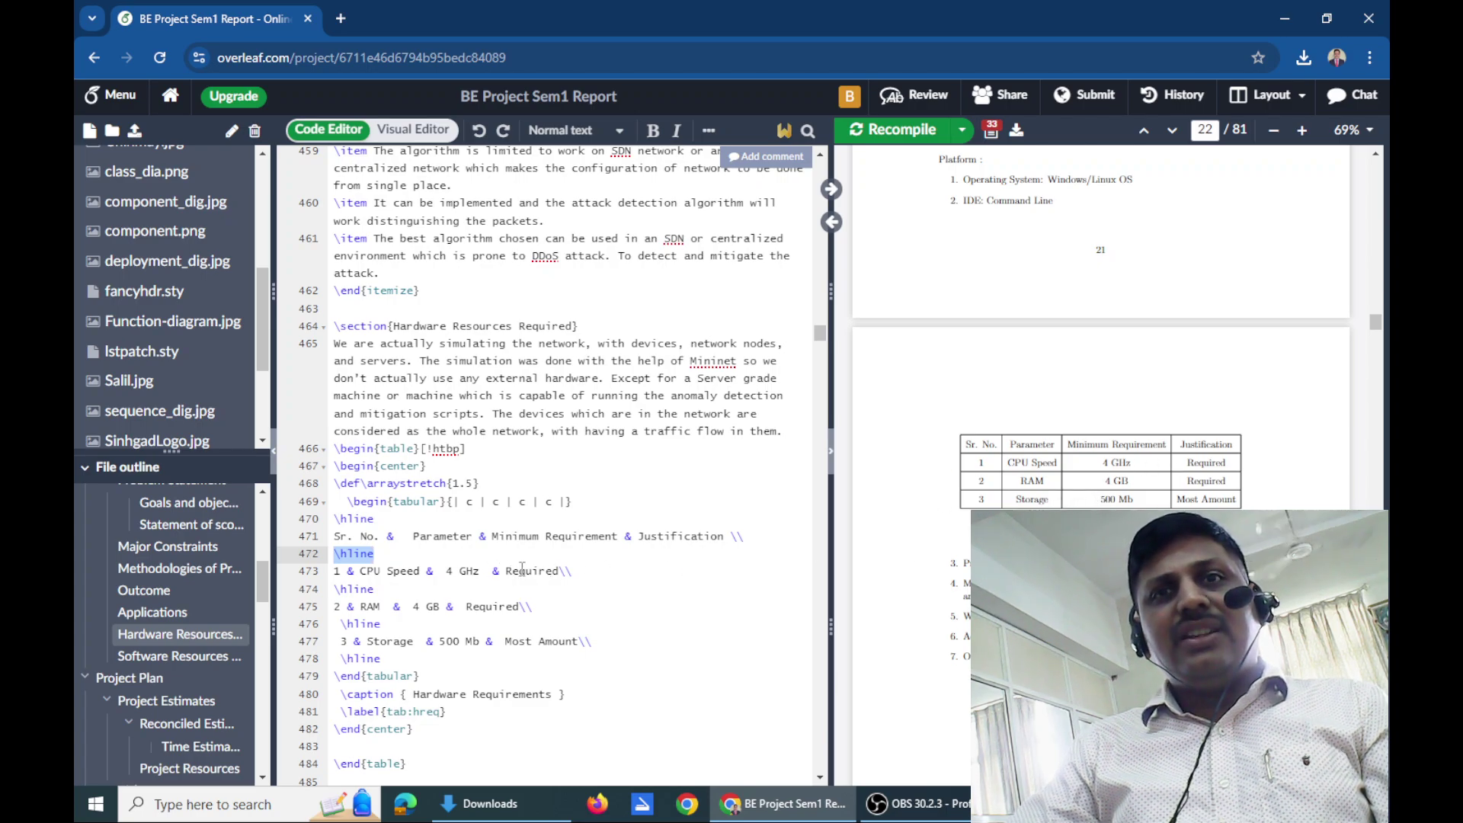
{"action": "scroll", "coordinate": [522, 569], "scroll_direction": "down", "scroll_amount": 3}
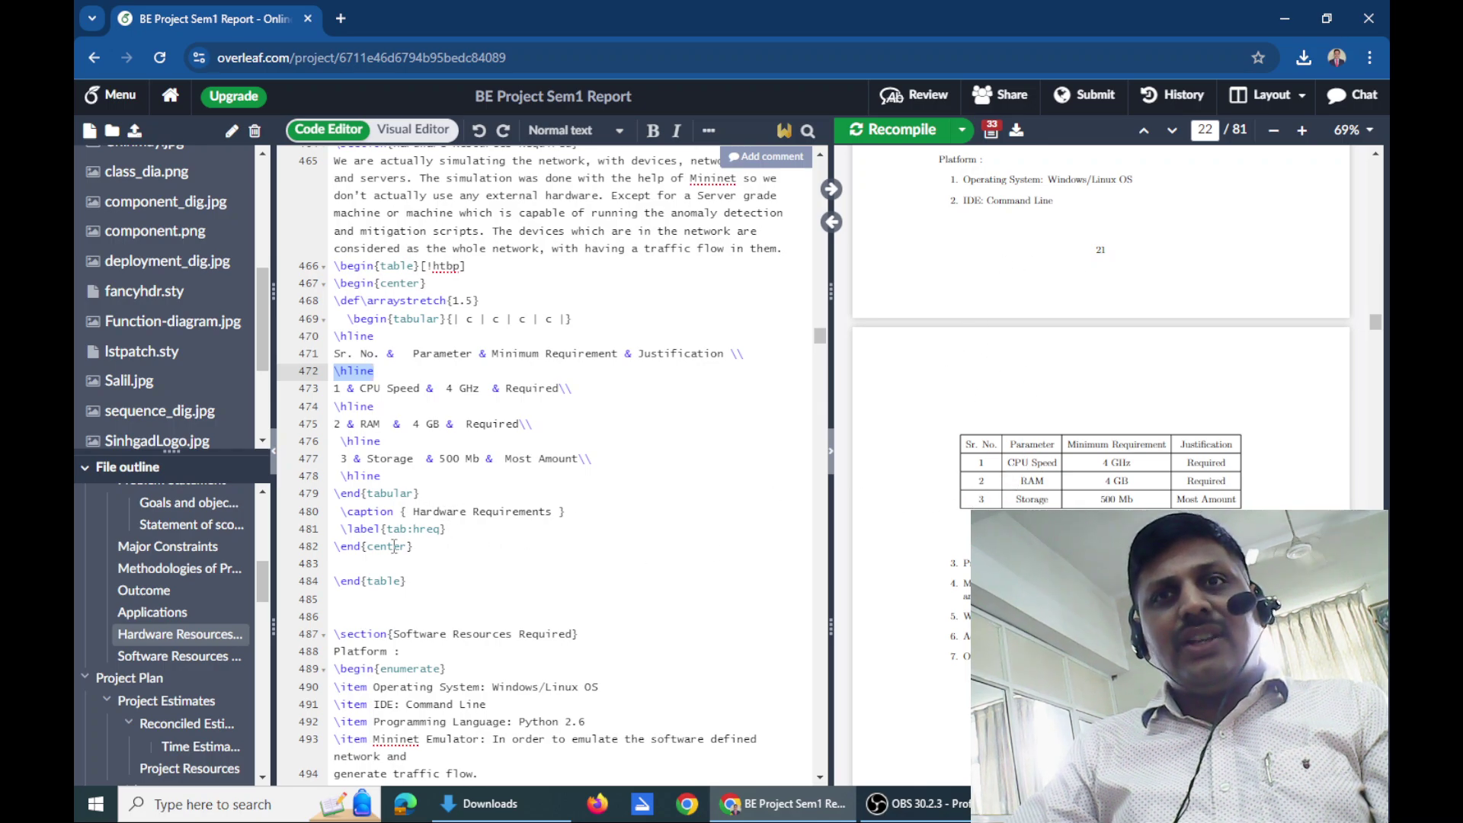
{"action": "left_click_drag", "start_coordinate": [387, 529], "coordinate": [441, 529]}
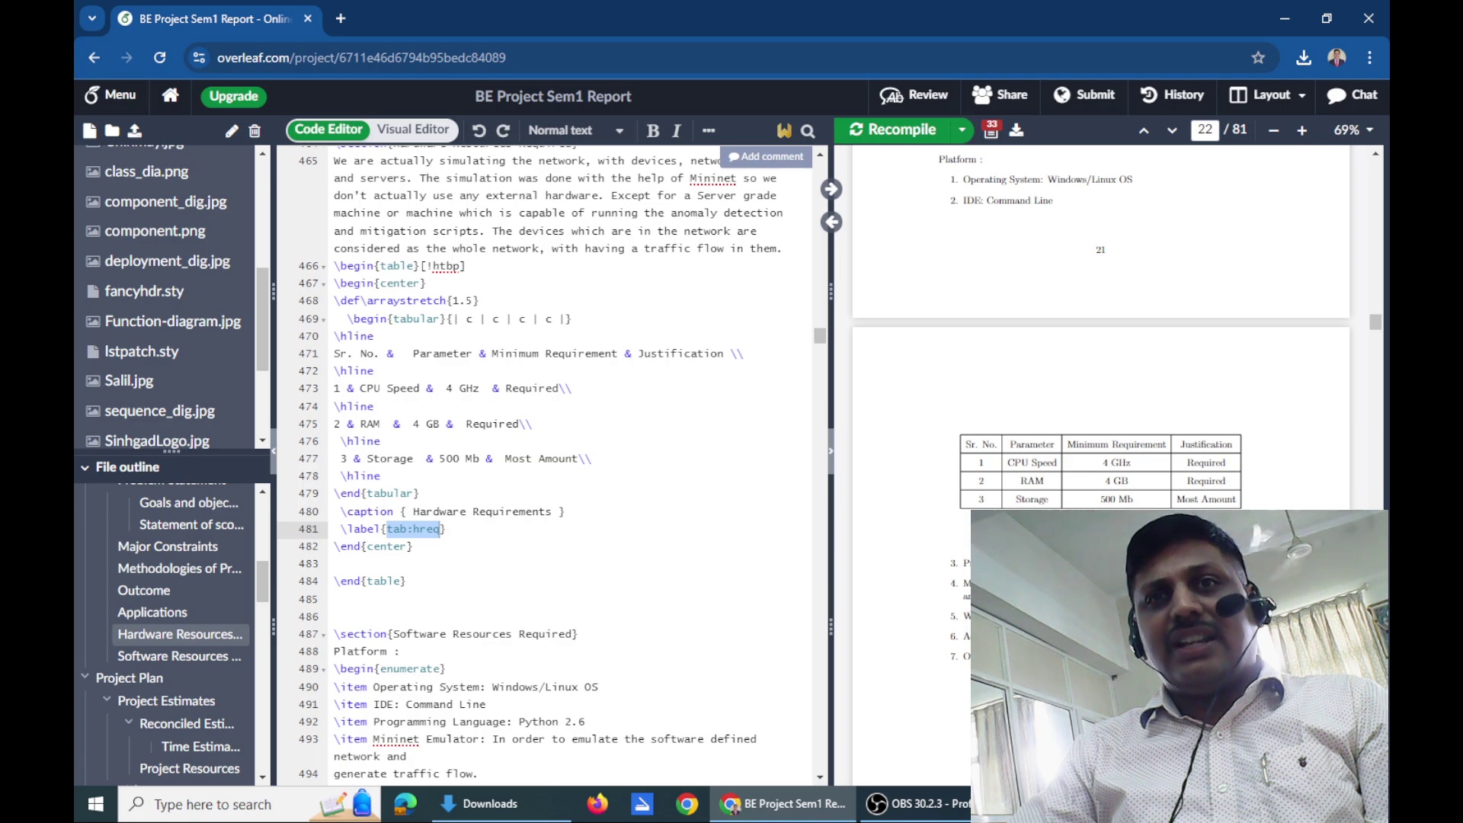
Find the Timeline Chart figure in section 5.3.3 of the compiled preview and jump to its location in the source
{"action": "scroll", "coordinate": [661, 519], "scroll_direction": "down", "scroll_amount": 6}
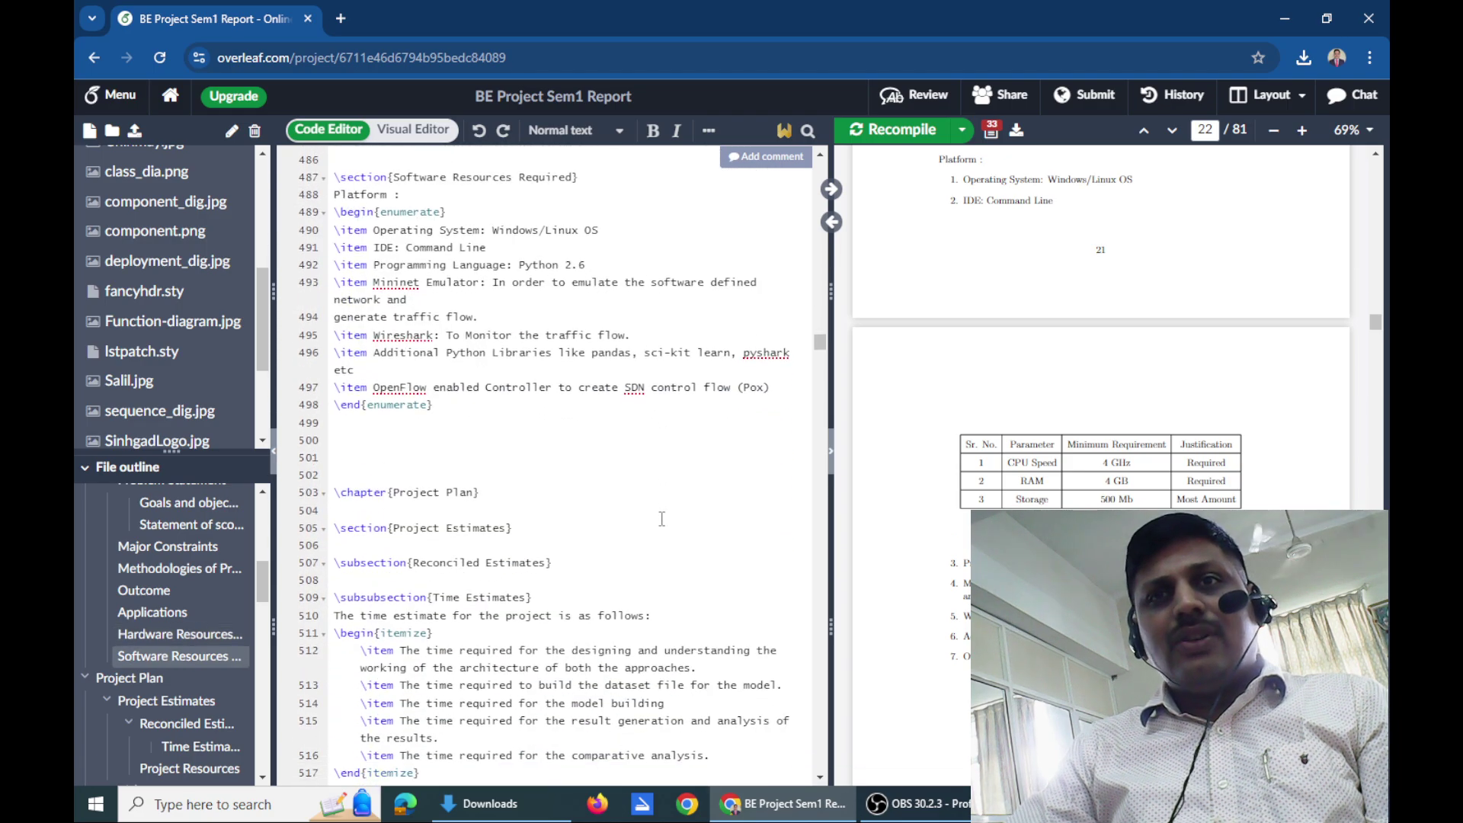
{"action": "scroll", "coordinate": [662, 519], "scroll_direction": "down", "scroll_amount": 5}
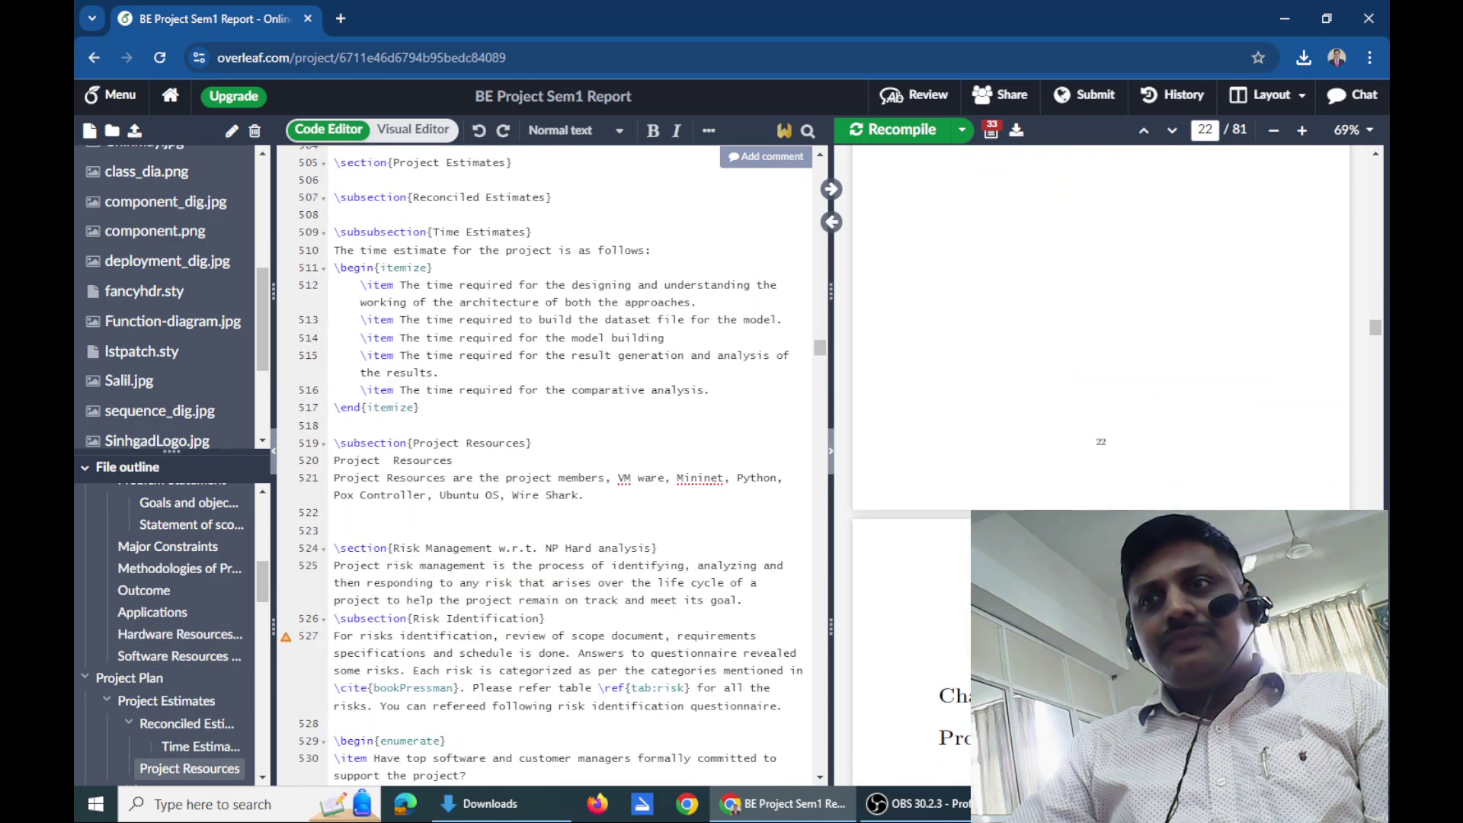
{"action": "scroll", "coordinate": [1188, 508], "scroll_direction": "down", "scroll_amount": 15}
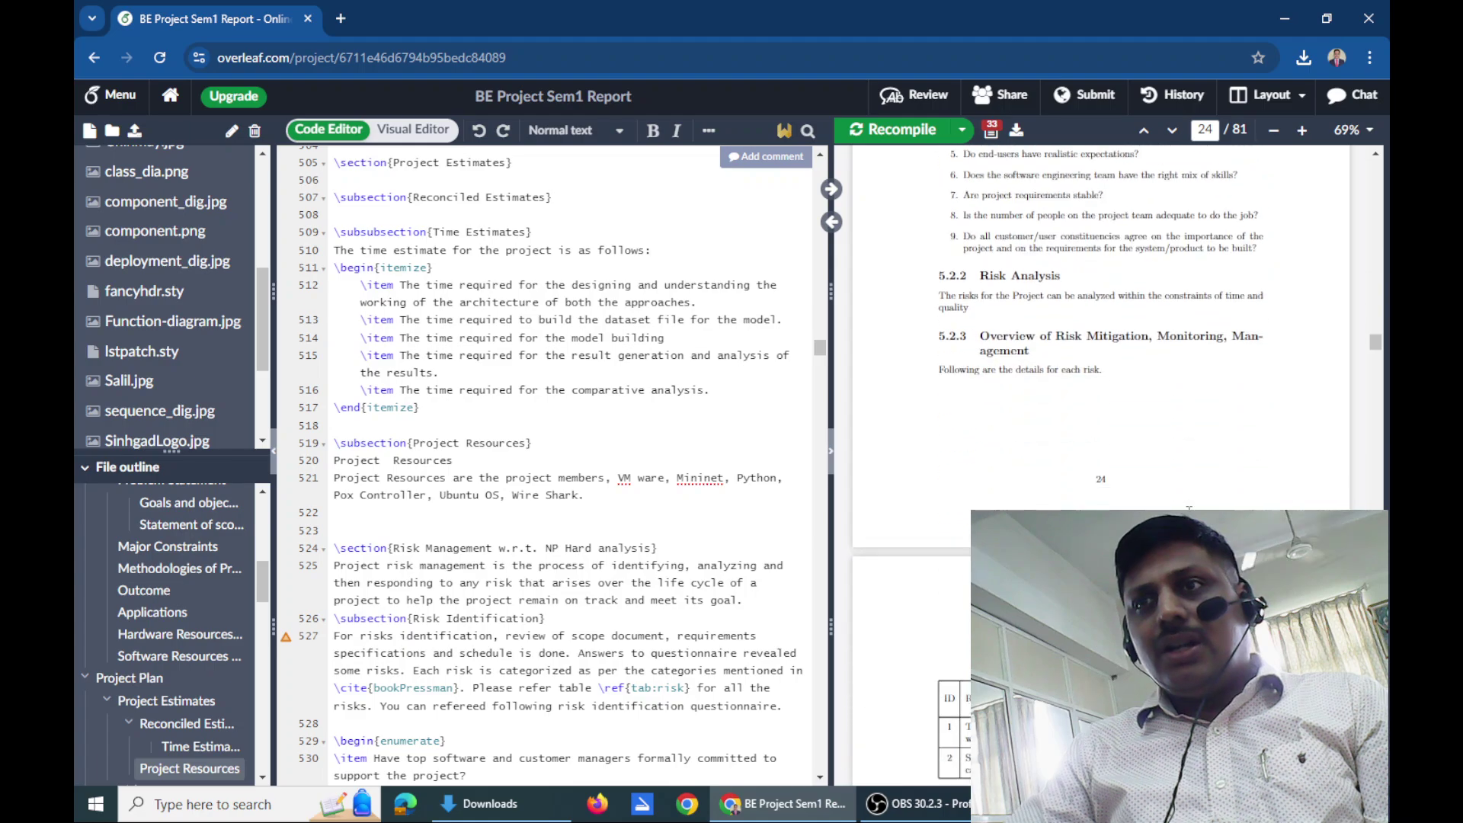
{"action": "scroll", "coordinate": [1189, 508], "scroll_direction": "down", "scroll_amount": 15}
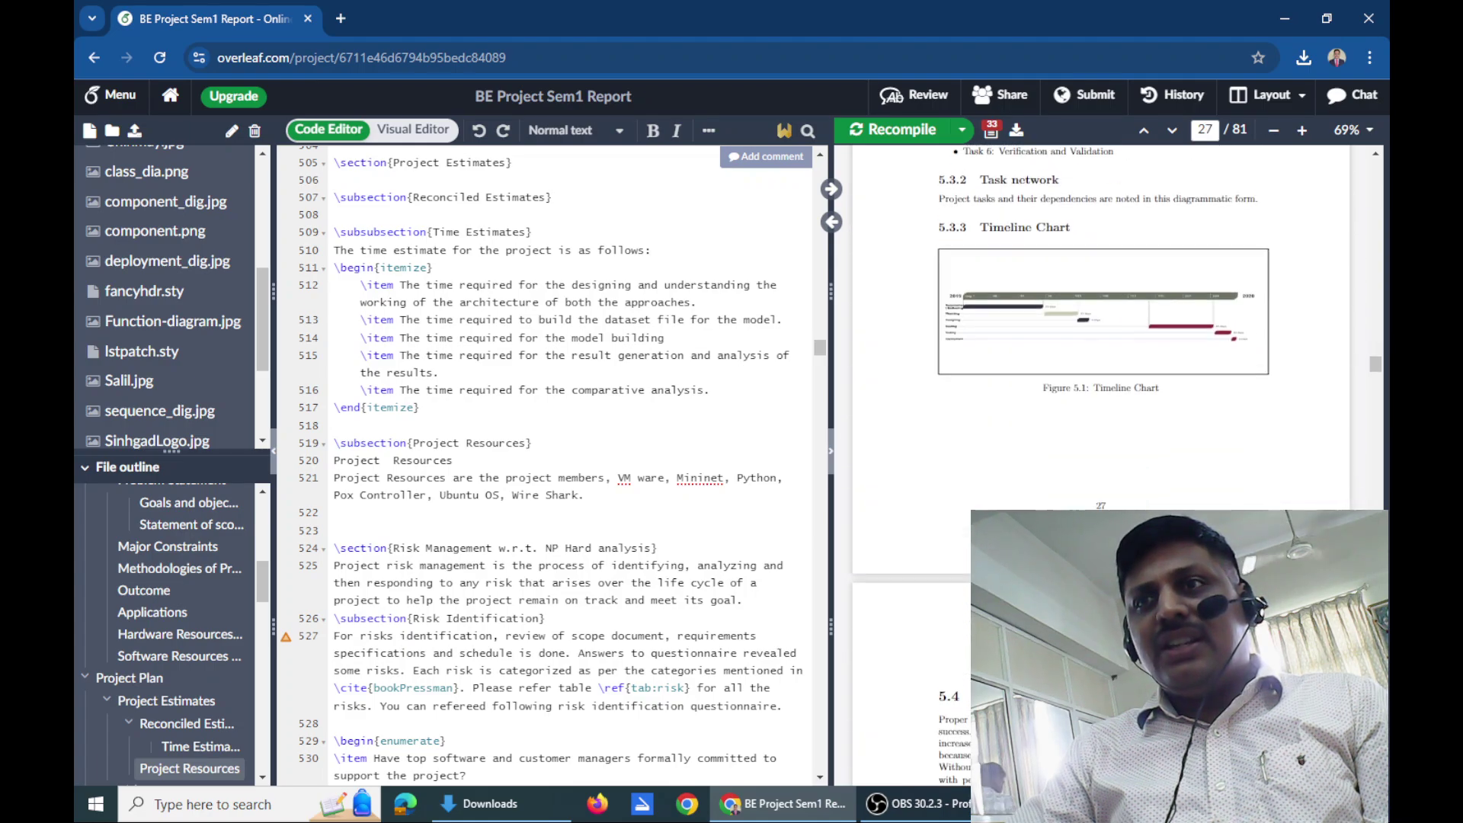
{"action": "scroll", "coordinate": [876, 257], "scroll_direction": "down", "scroll_amount": 3}
{"action": "scroll", "coordinate": [876, 257], "scroll_direction": "up", "scroll_amount": 3}
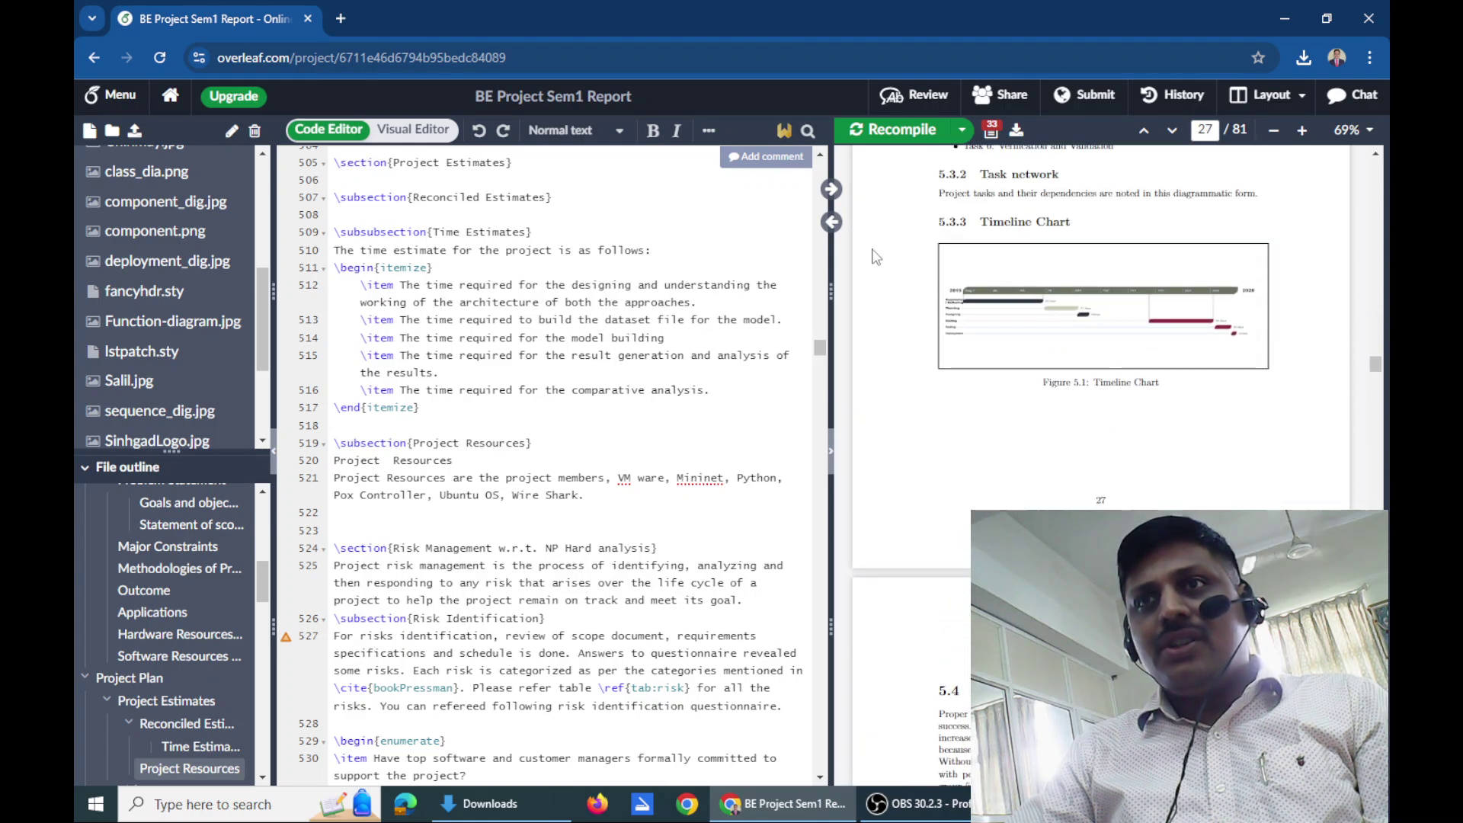
{"action": "left_click", "coordinate": [832, 223]}
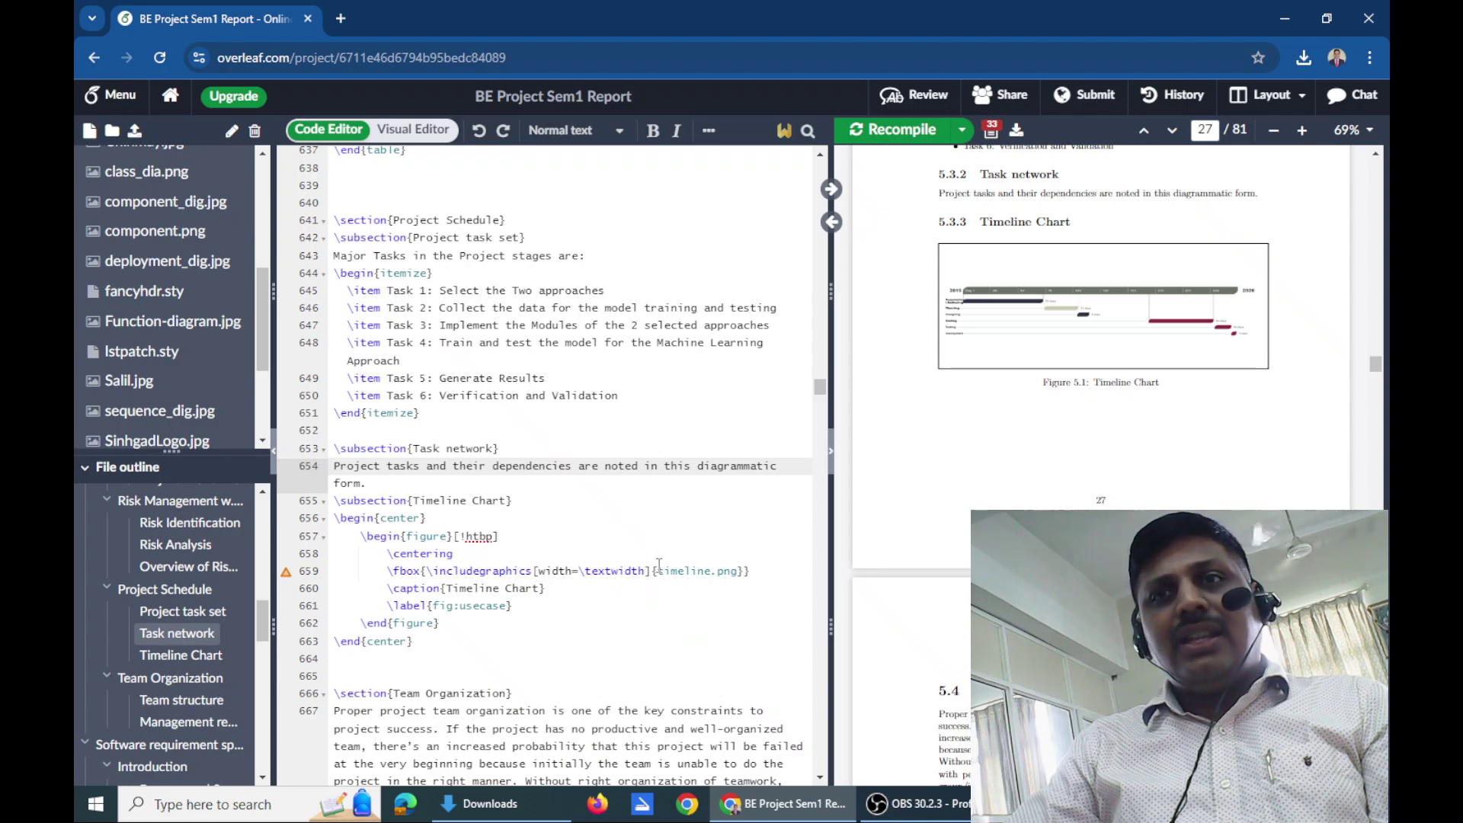
Match the timeline.png reference in the figure source to the project file, and highlight the compiled figure's Timeline Chart caption and number
{"action": "left_click_drag", "start_coordinate": [658, 571], "coordinate": [705, 570]}
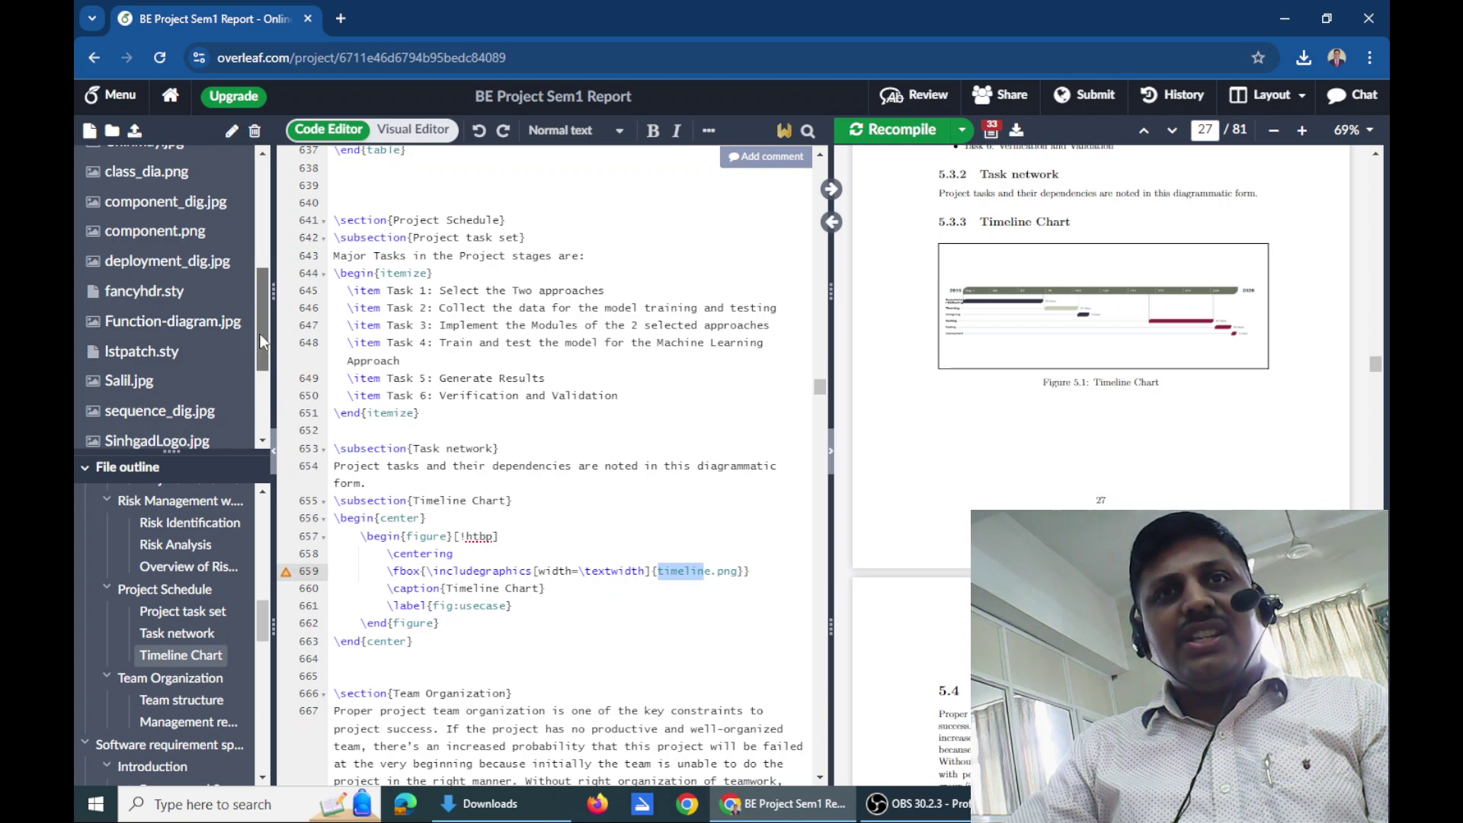
{"action": "left_click_drag", "start_coordinate": [259, 334], "coordinate": [235, 390]}
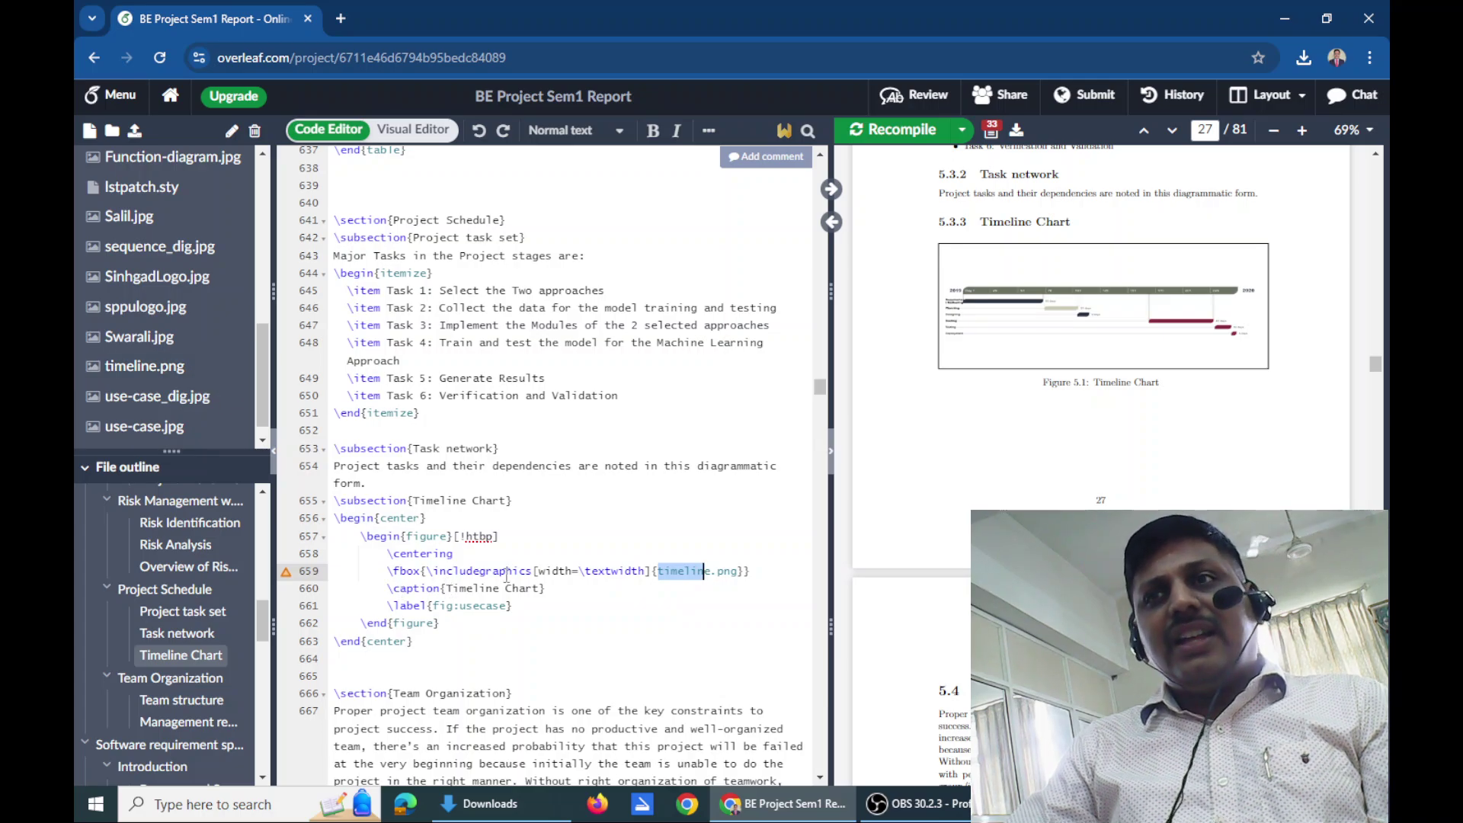
{"action": "left_click_drag", "start_coordinate": [1094, 382], "coordinate": [1160, 385]}
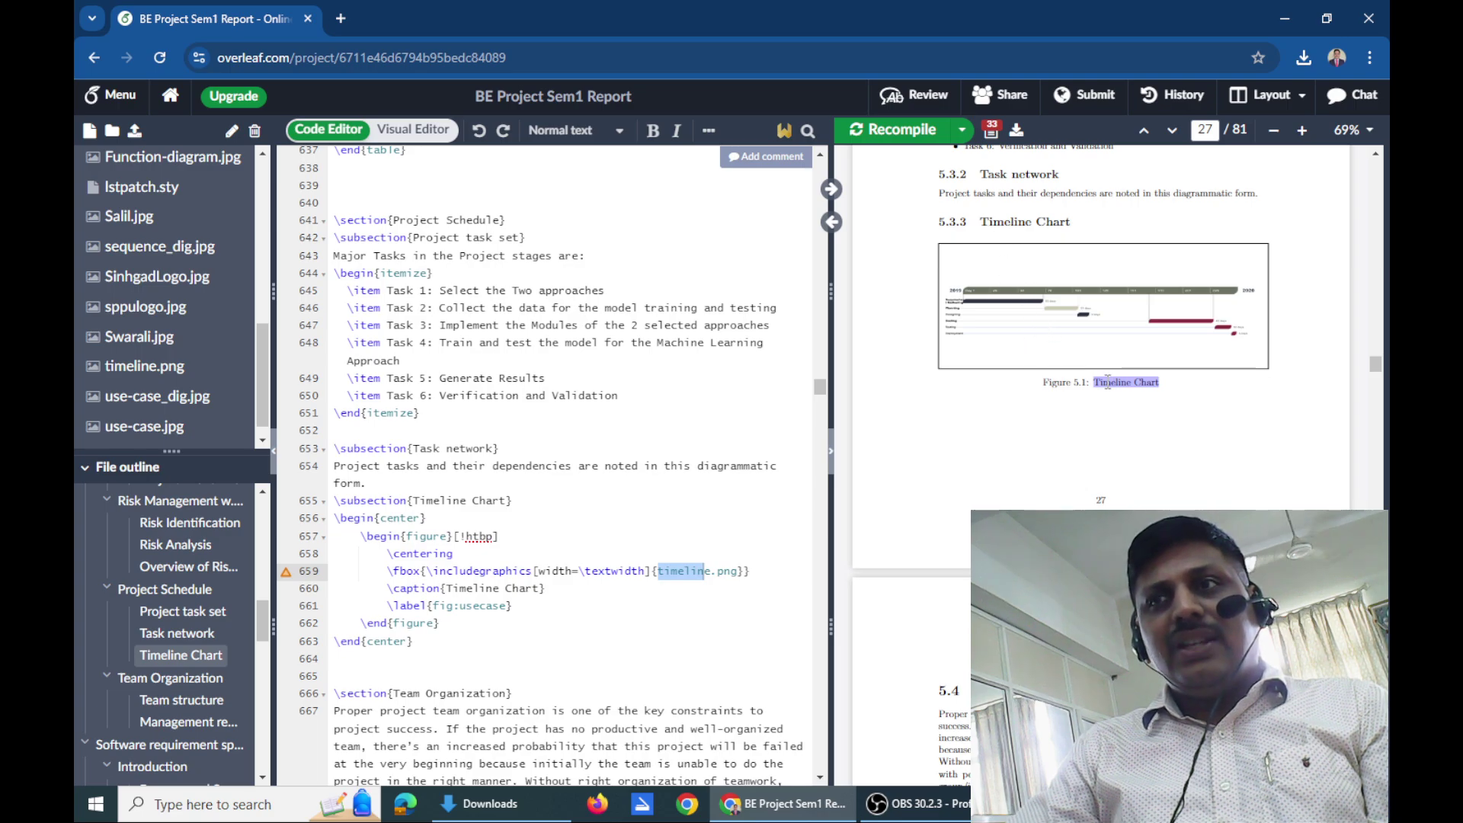
{"action": "left_click_drag", "start_coordinate": [1085, 385], "coordinate": [1078, 383]}
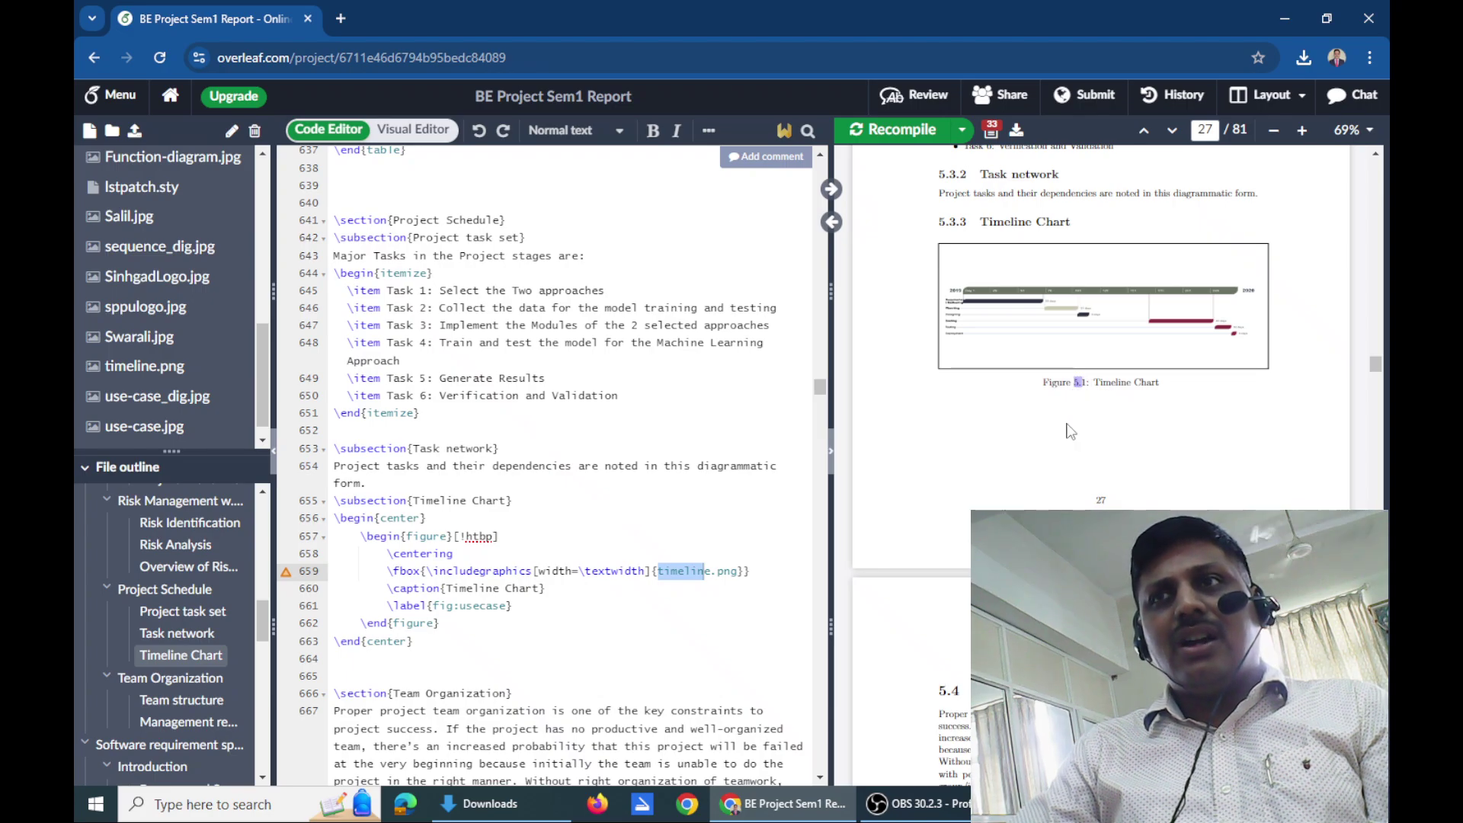
Review the compiled preview from the team roles table through the software requirement specification chapter and use case diagram to the functional modules
{"action": "scroll", "coordinate": [1071, 431], "scroll_direction": "down", "scroll_amount": 10}
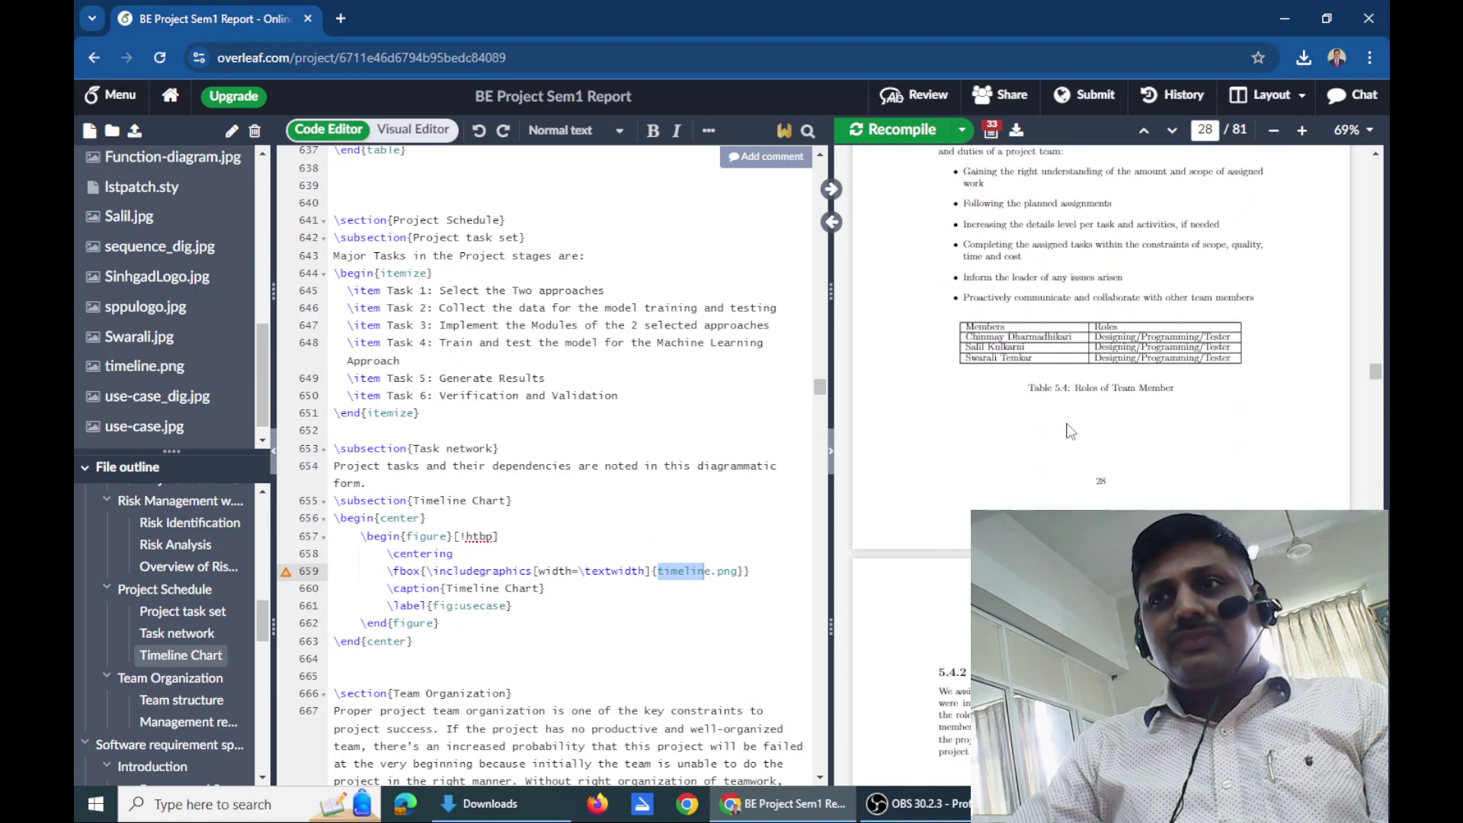
{"action": "scroll", "coordinate": [1071, 431], "scroll_direction": "down", "scroll_amount": 4}
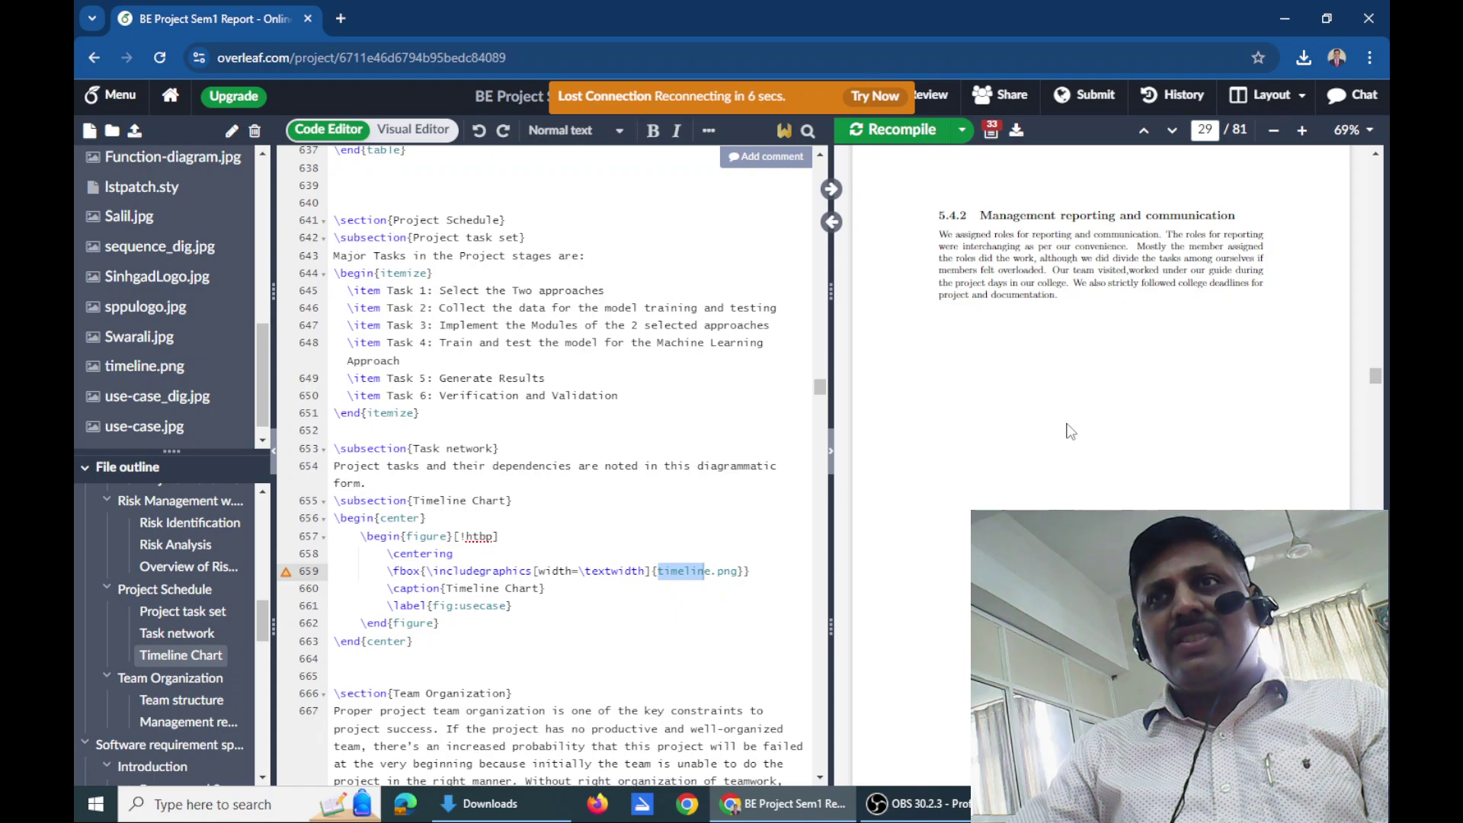
{"action": "scroll", "coordinate": [1070, 431], "scroll_direction": "up", "scroll_amount": 1}
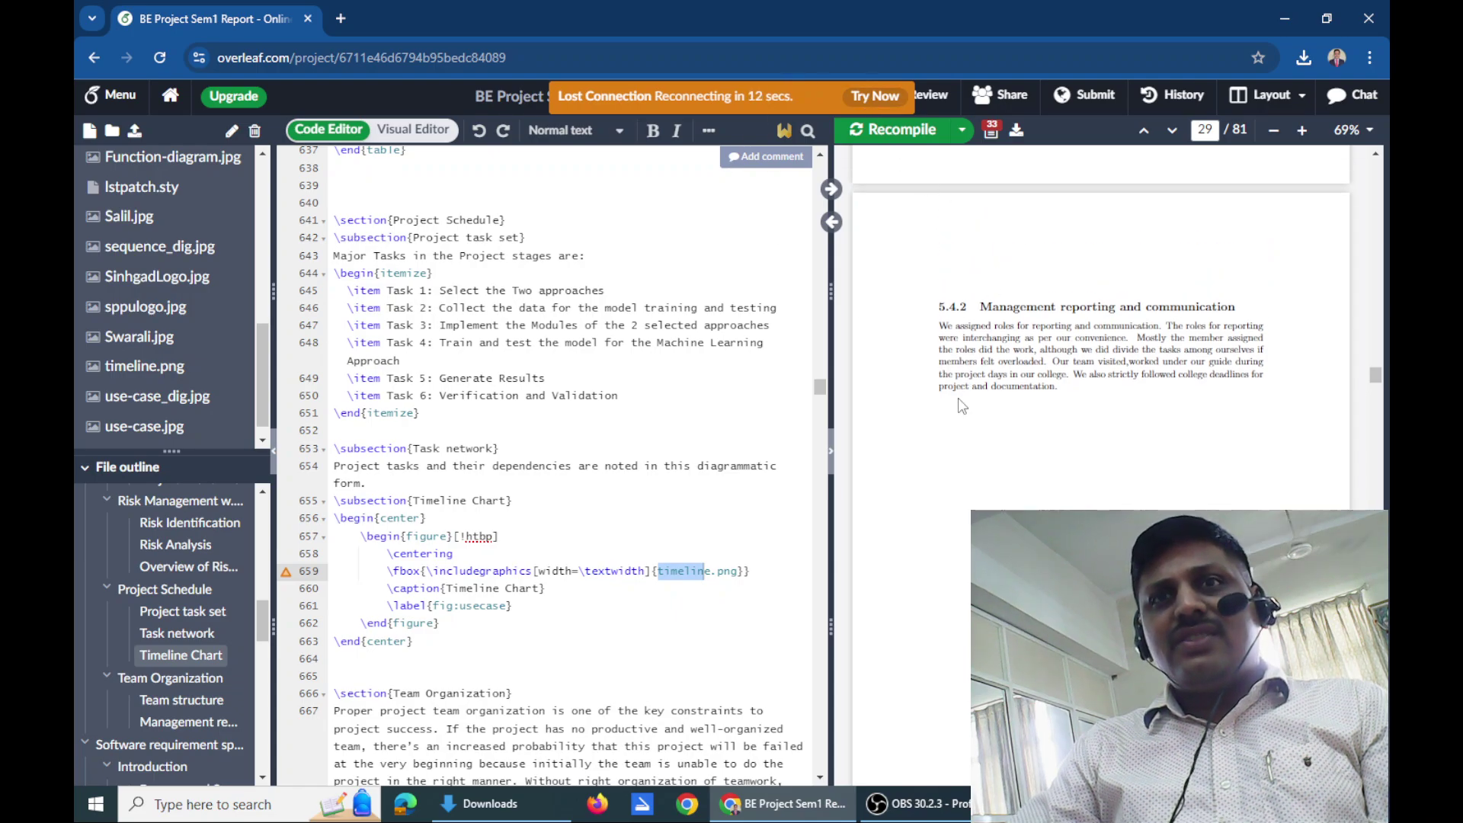
{"action": "scroll", "coordinate": [966, 368], "scroll_direction": "down", "scroll_amount": 4}
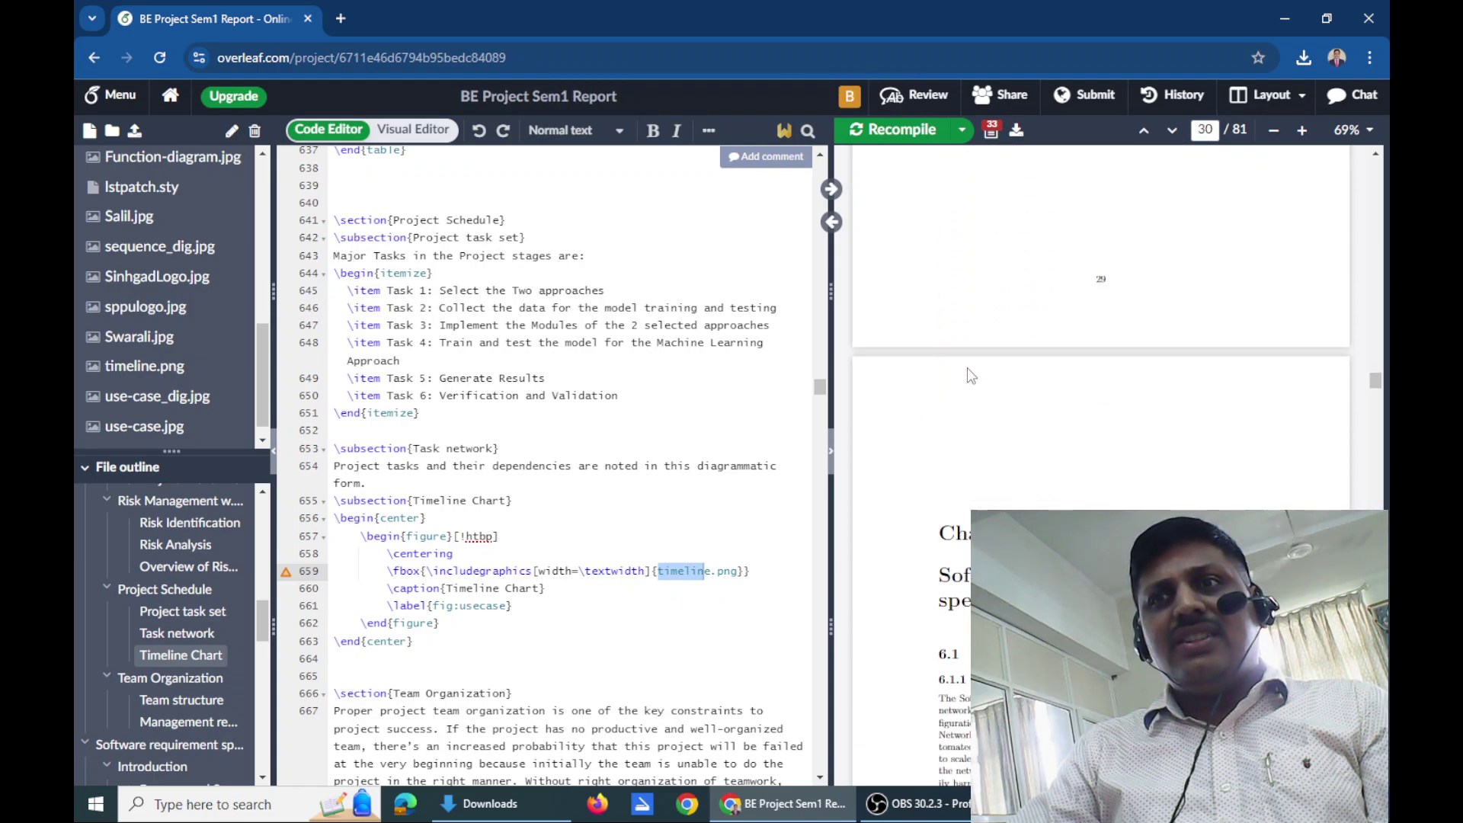
{"action": "scroll", "coordinate": [967, 367], "scroll_direction": "down", "scroll_amount": 10}
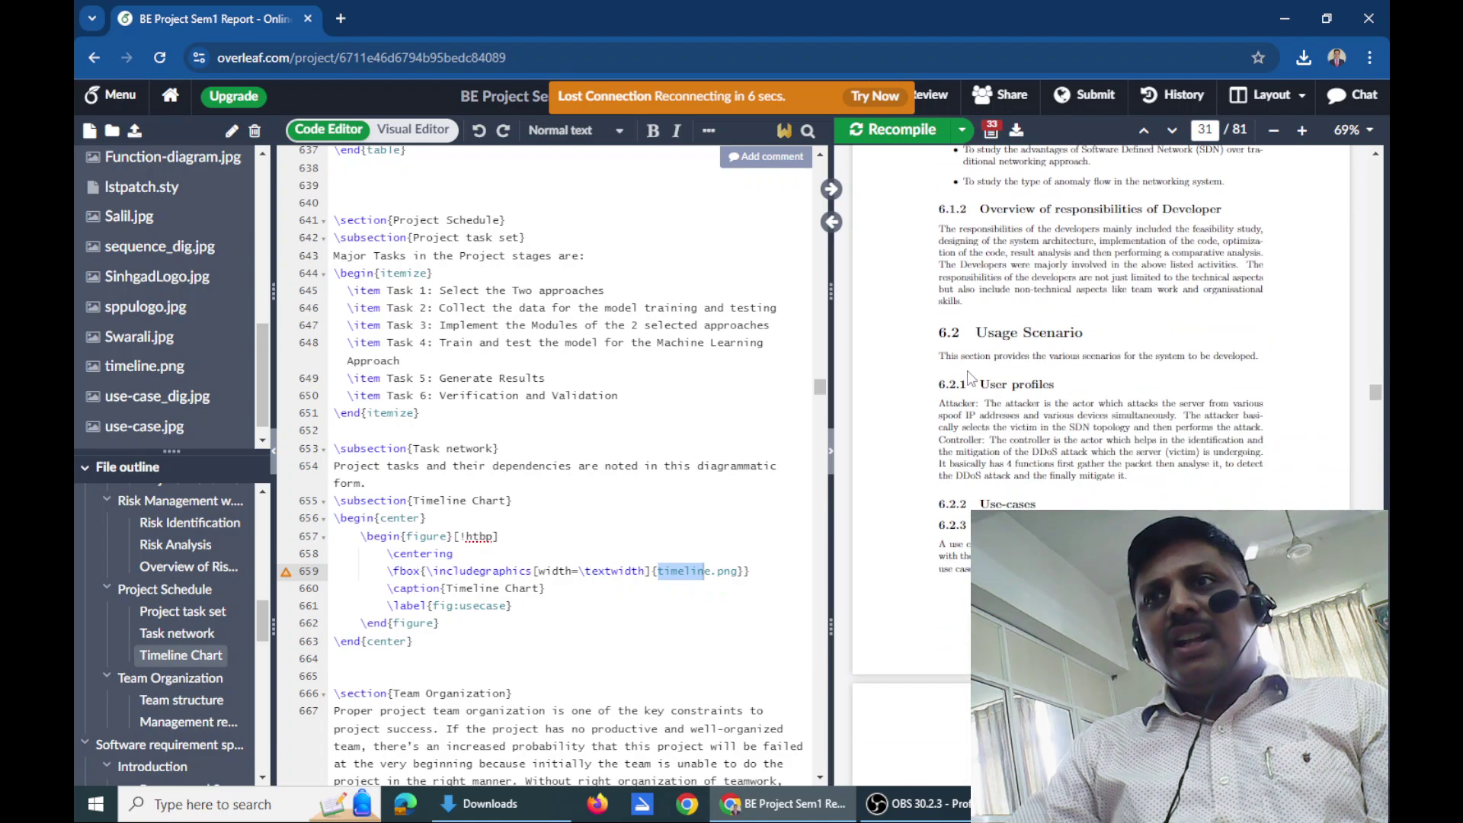
{"action": "scroll", "coordinate": [968, 376], "scroll_direction": "down", "scroll_amount": 8}
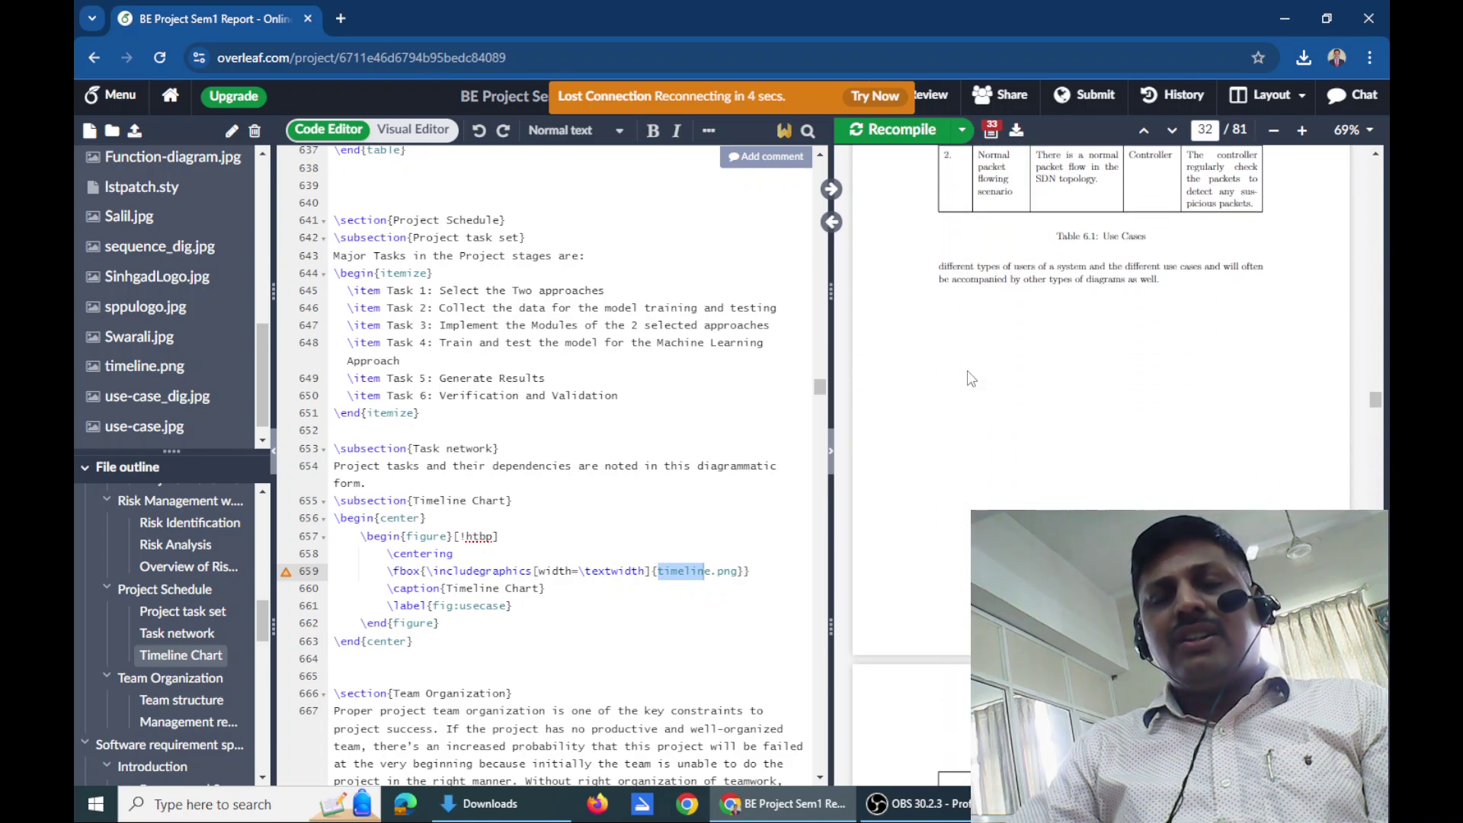
{"action": "scroll", "coordinate": [971, 379], "scroll_direction": "down", "scroll_amount": 10}
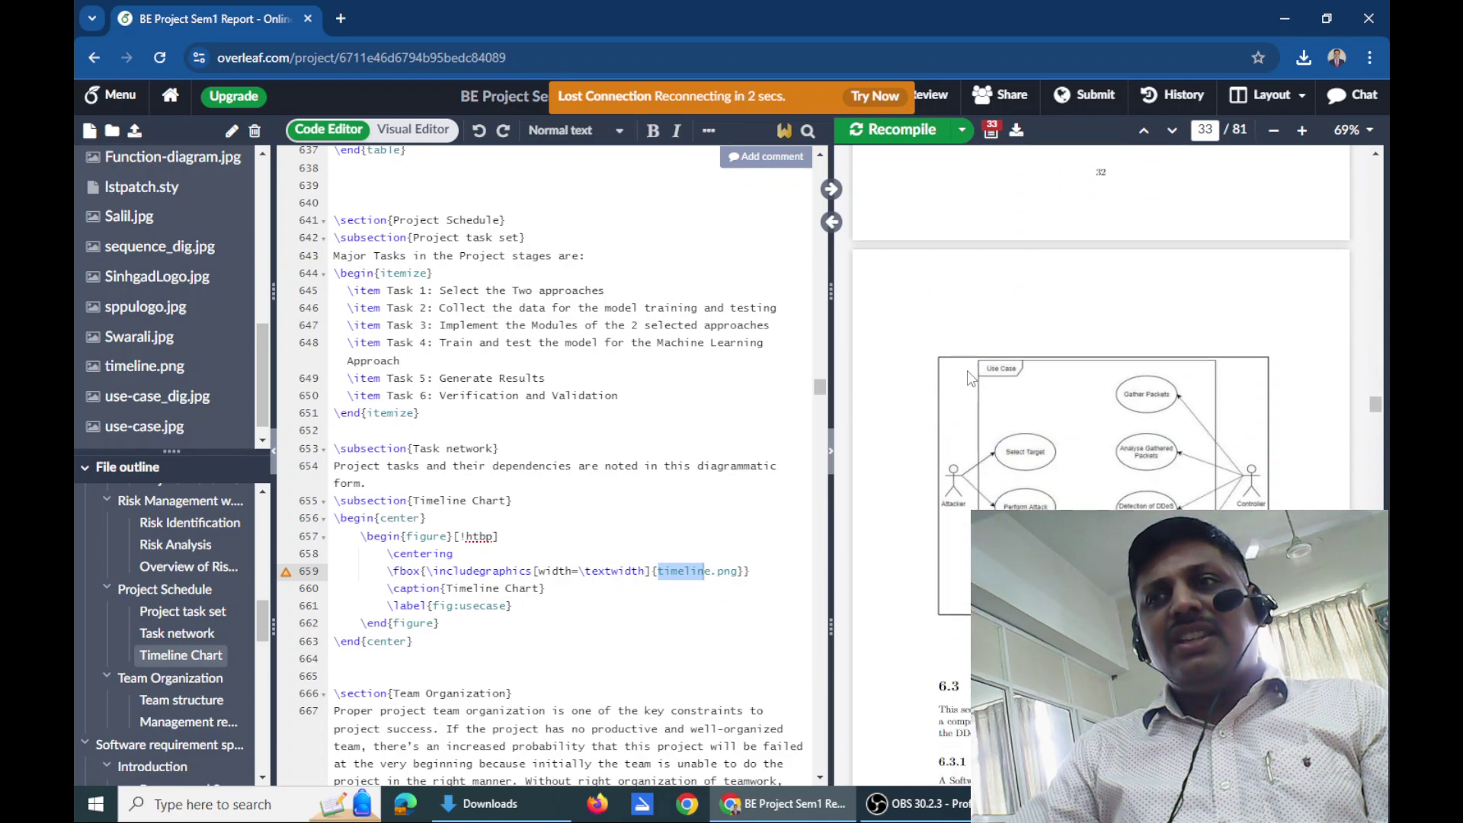
{"action": "scroll", "coordinate": [970, 376], "scroll_direction": "down", "scroll_amount": 6}
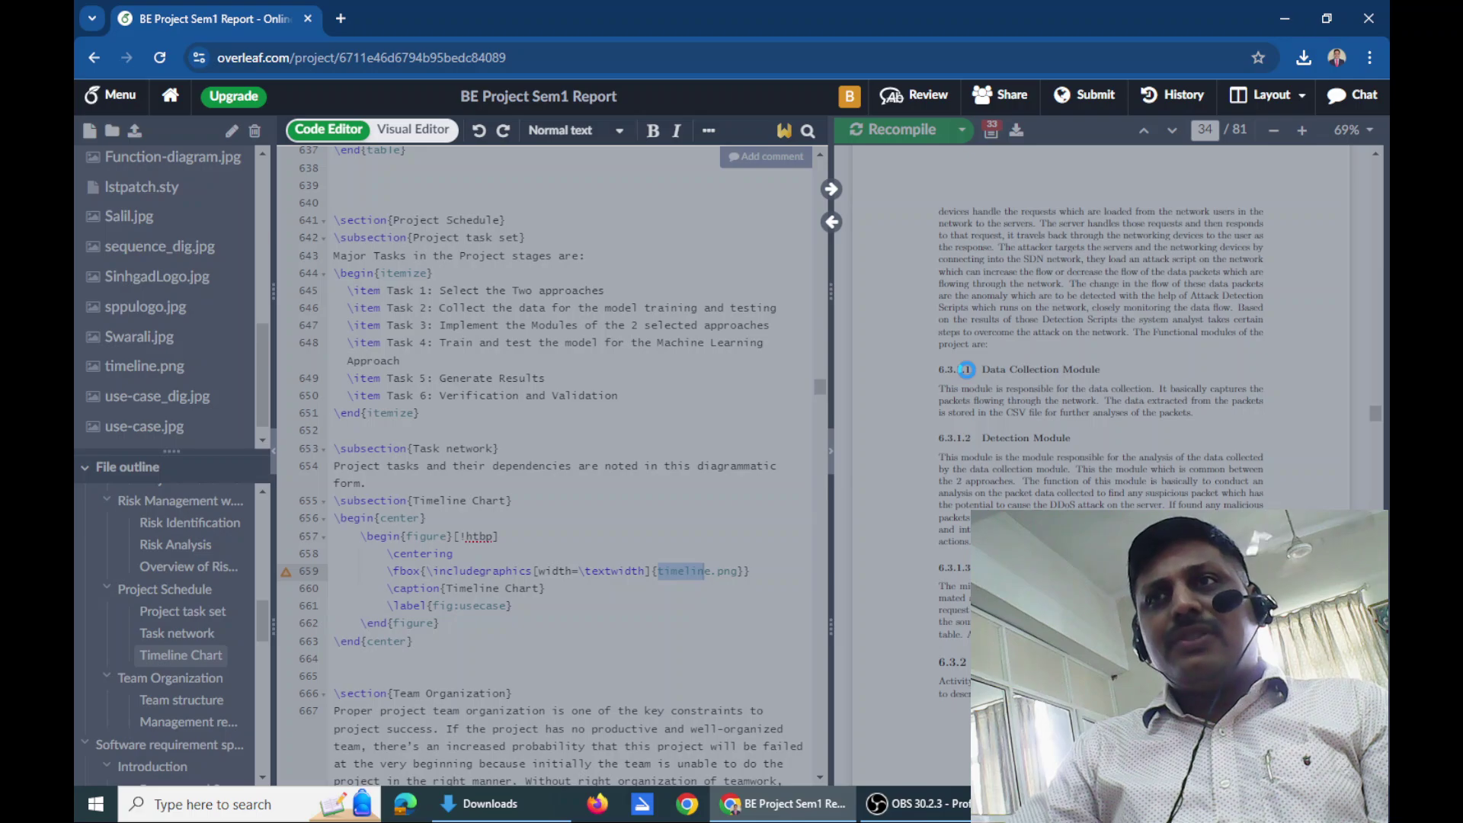
Find the Class Diagram subsection 7.3.1 in the compiled preview and locate its matching subsection and class_dia.png figure code in the source
{"action": "scroll", "coordinate": [1031, 343], "scroll_direction": "down", "scroll_amount": 8}
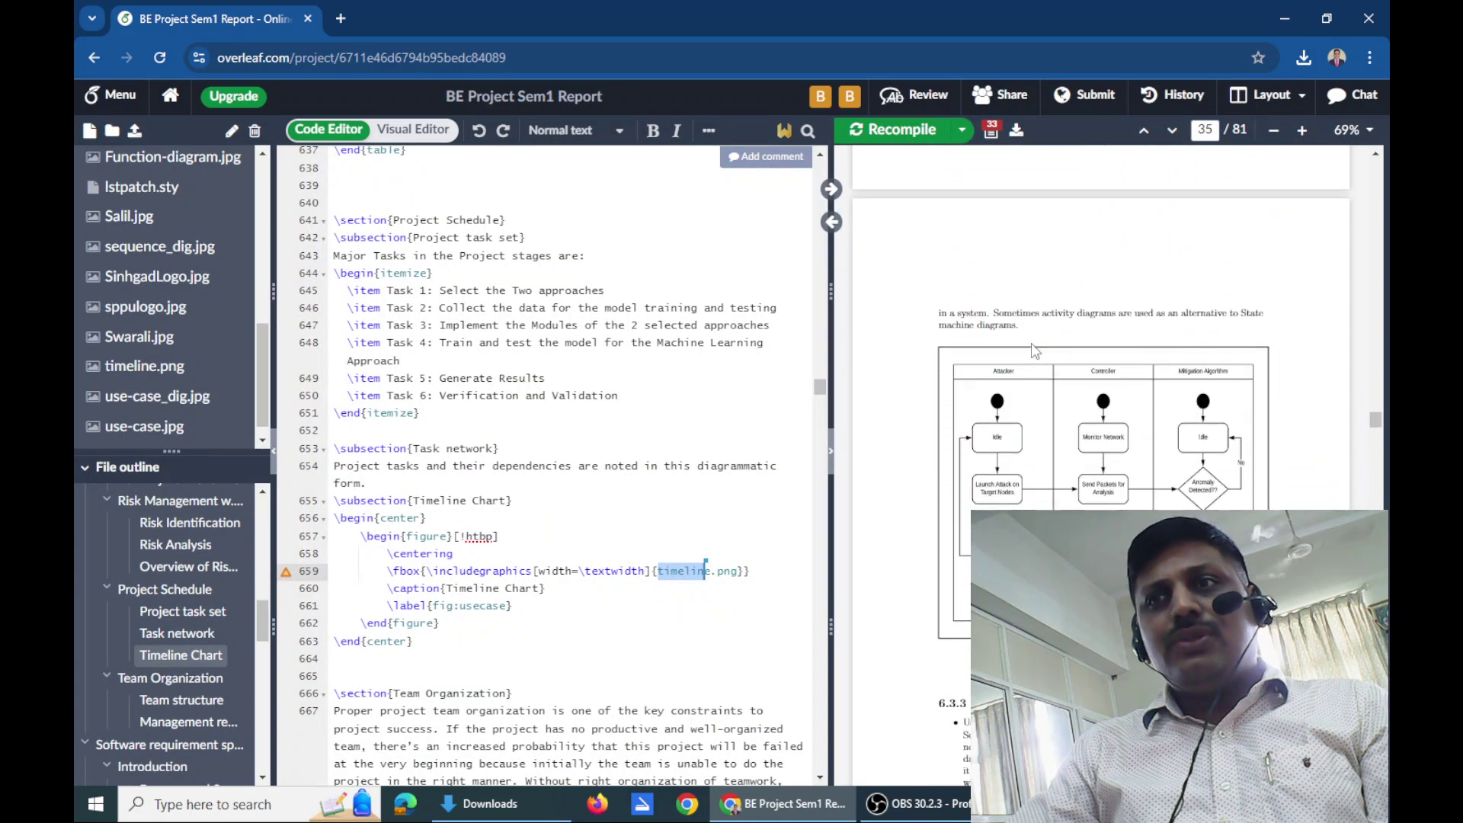
{"action": "scroll", "coordinate": [1032, 350], "scroll_direction": "down", "scroll_amount": 8}
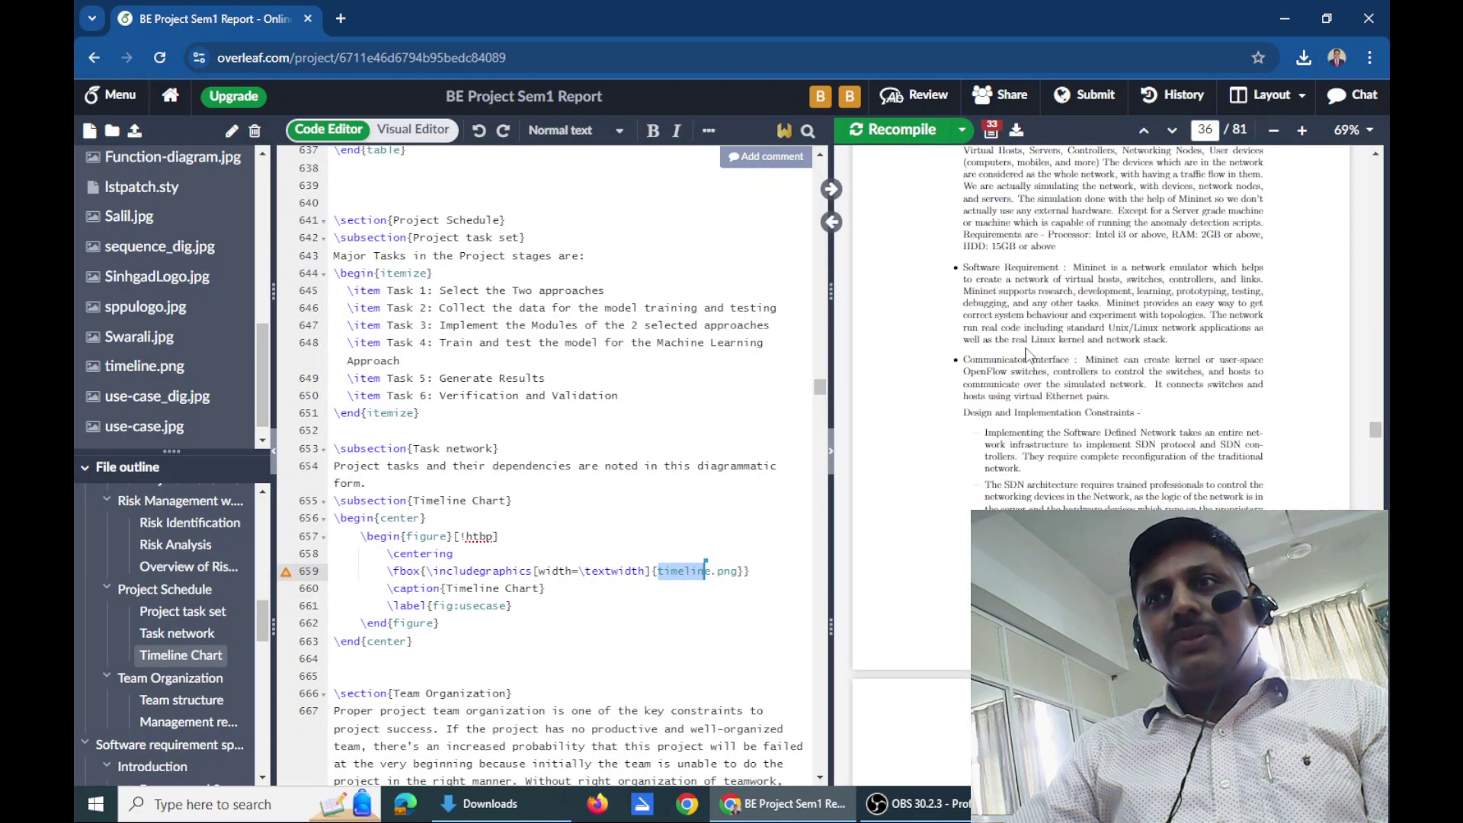
{"action": "scroll", "coordinate": [1028, 355], "scroll_direction": "down", "scroll_amount": 10}
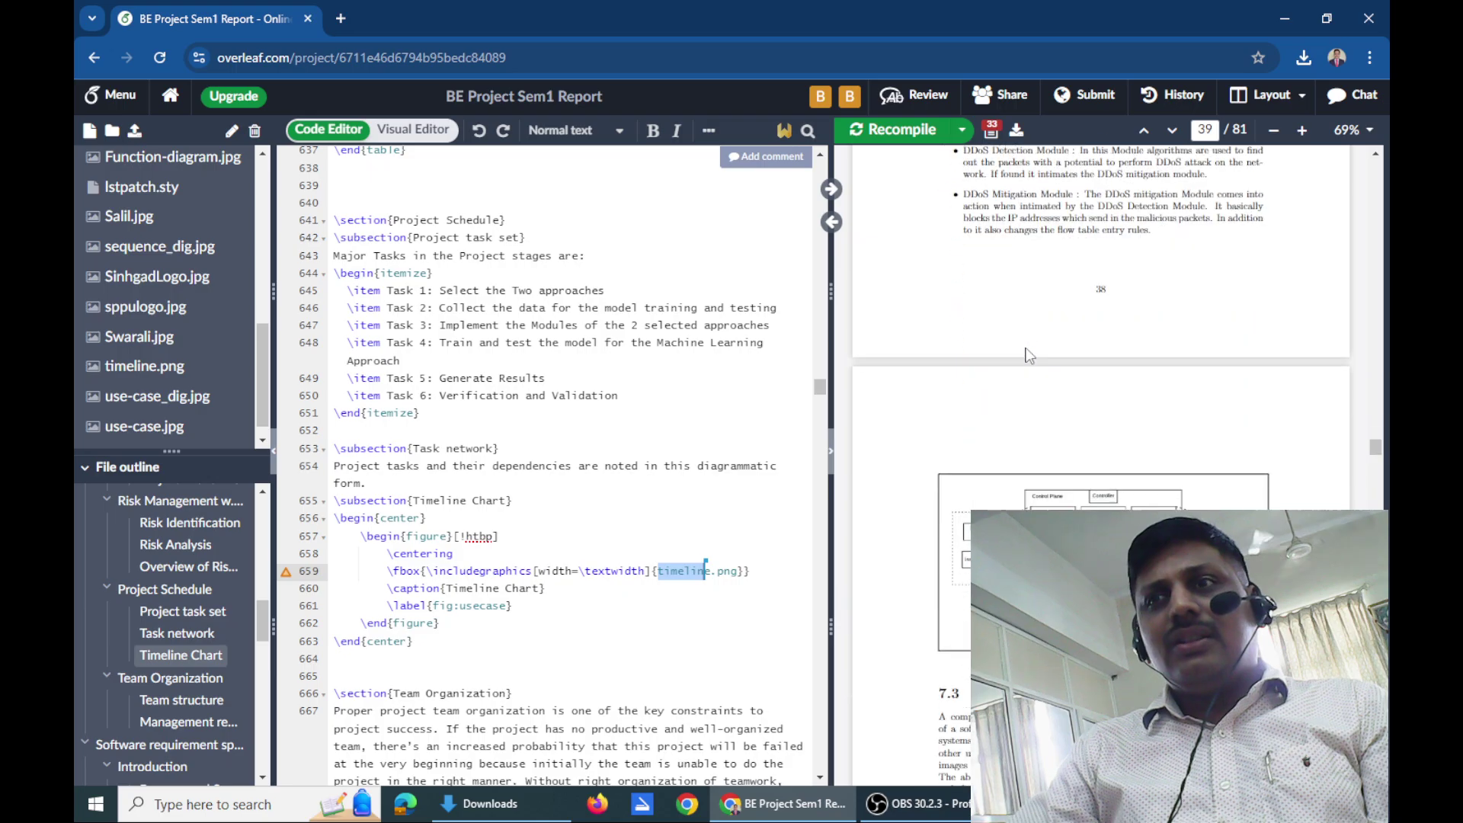
{"action": "scroll", "coordinate": [1028, 355], "scroll_direction": "down", "scroll_amount": 3}
{"action": "scroll", "coordinate": [1028, 352], "scroll_direction": "down", "scroll_amount": 6}
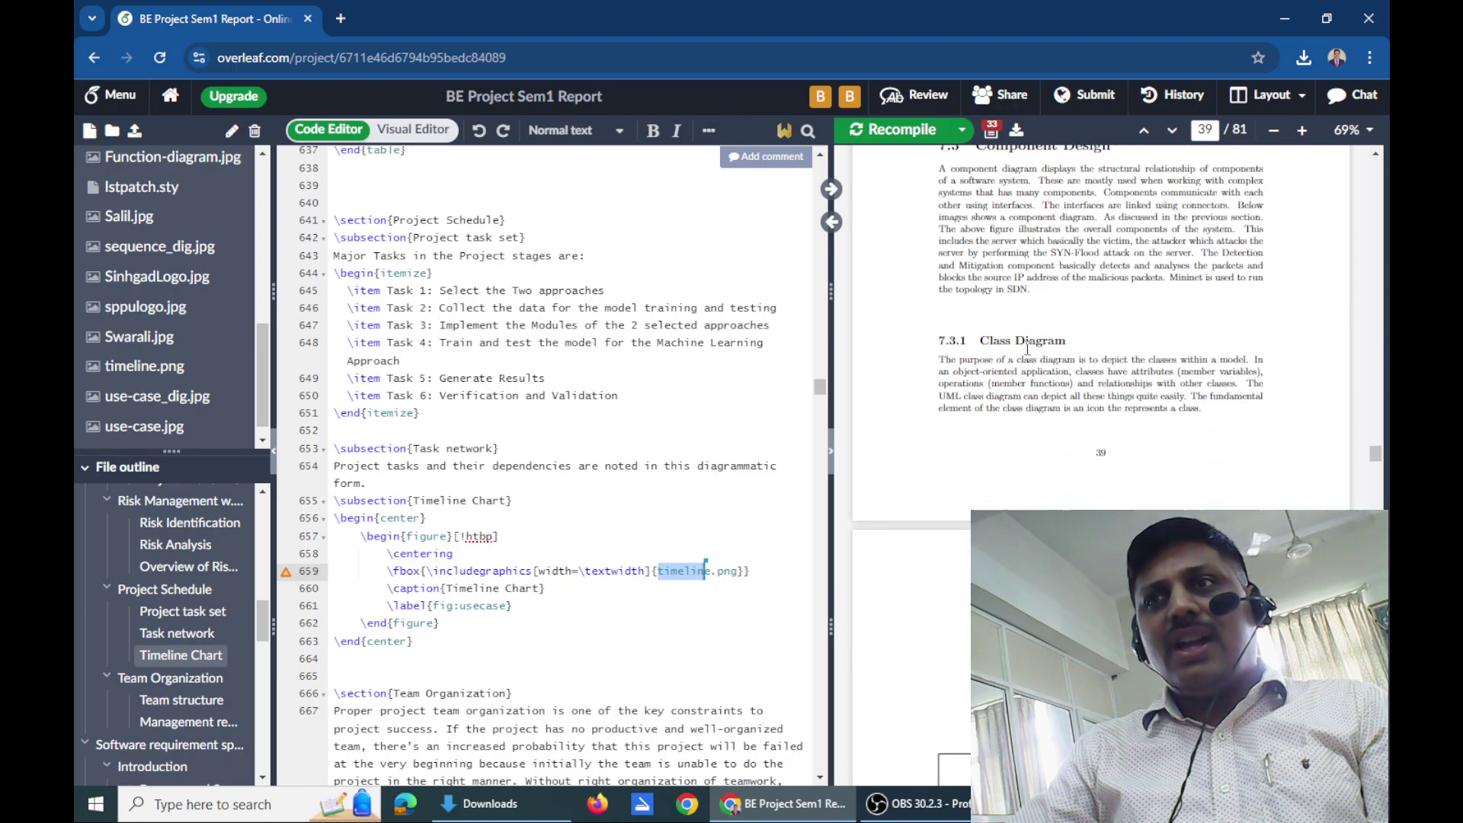
{"action": "left_click_drag", "start_coordinate": [820, 391], "coordinate": [819, 476]}
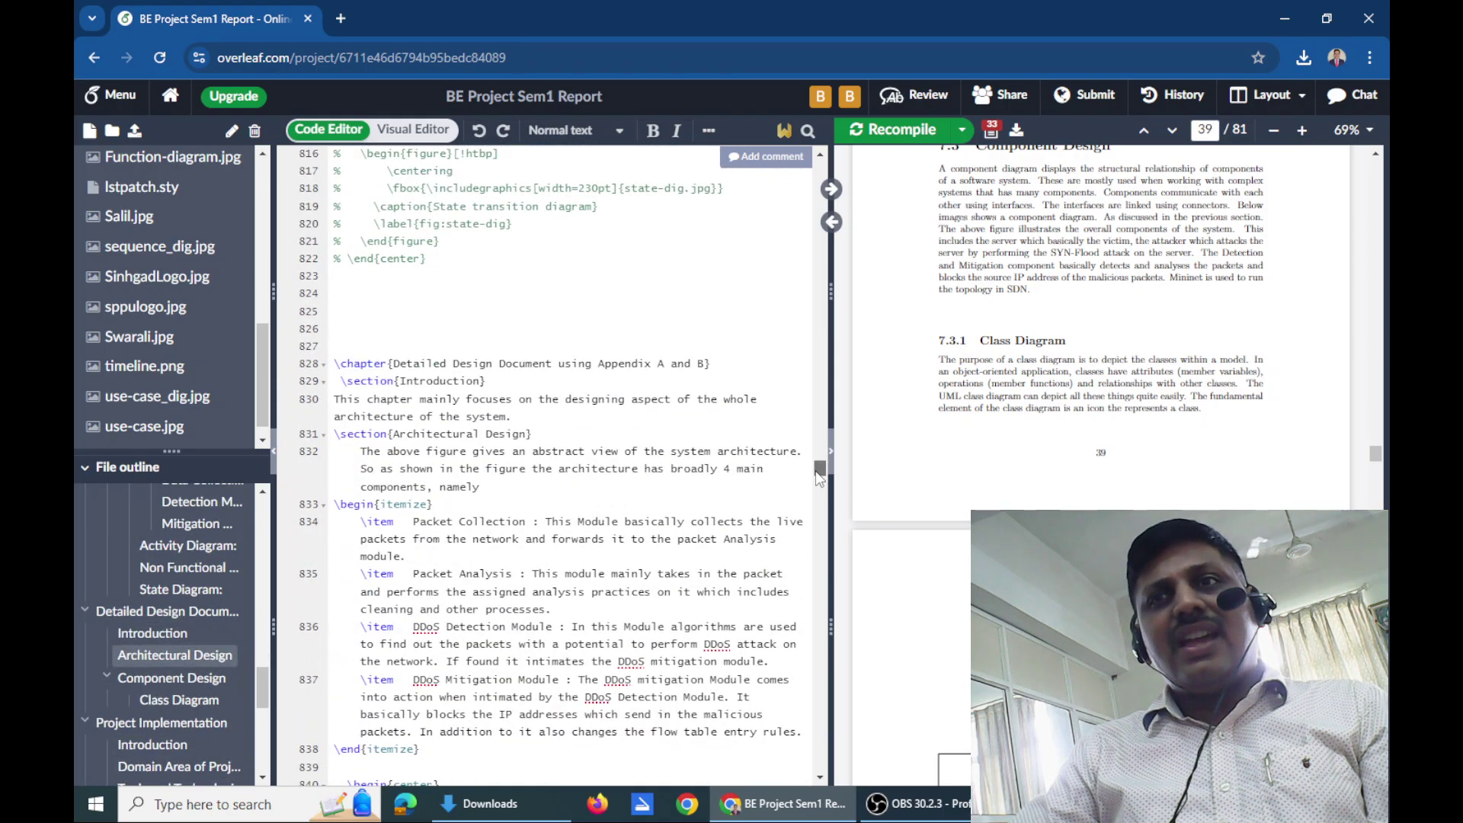
{"action": "left_click_drag", "start_coordinate": [819, 478], "coordinate": [819, 492]}
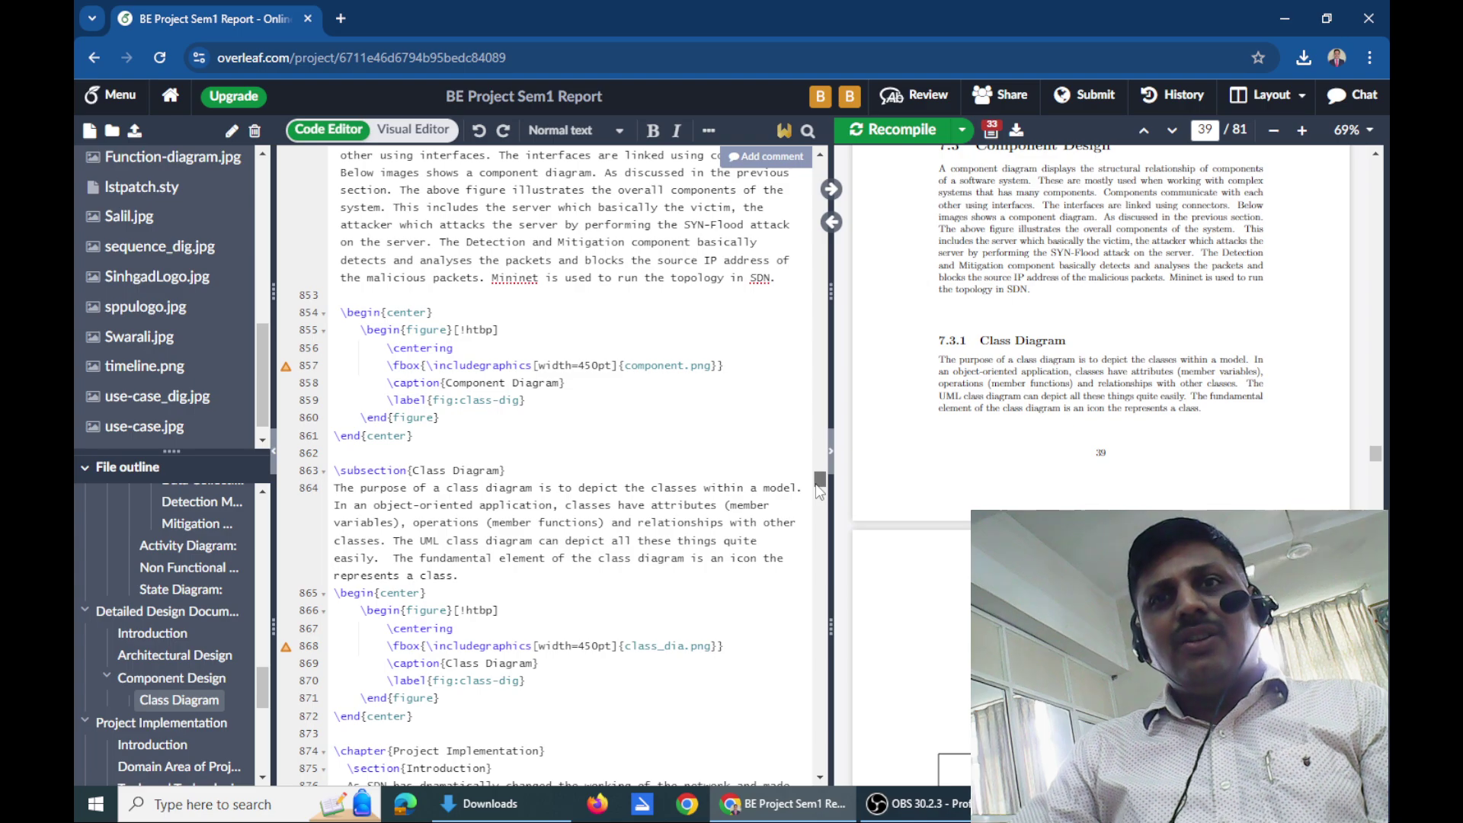